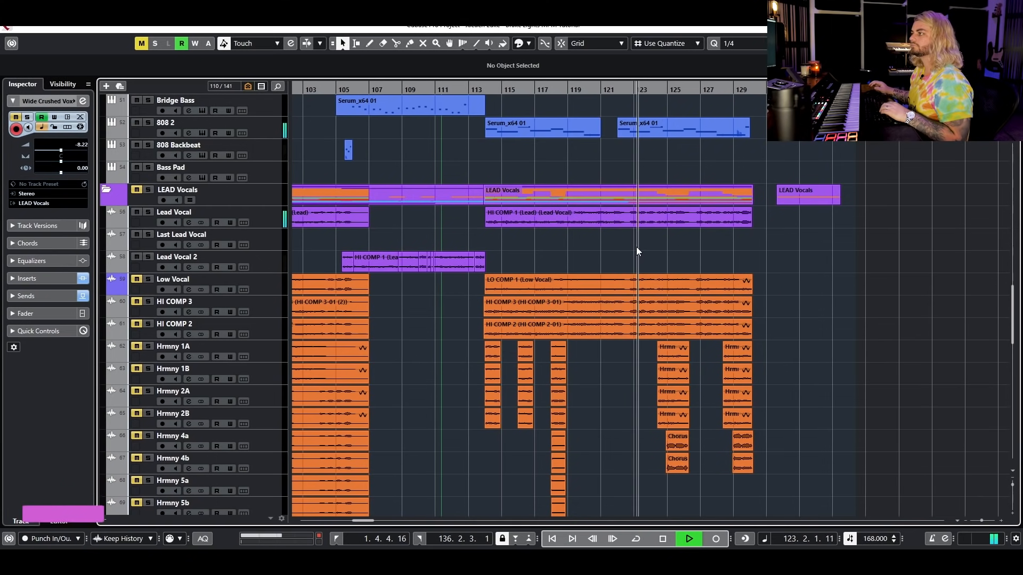
Stop the running playback, solo the Lead Vocal track and listen to it from just before bar 114
{"action": "key", "text": "space"}
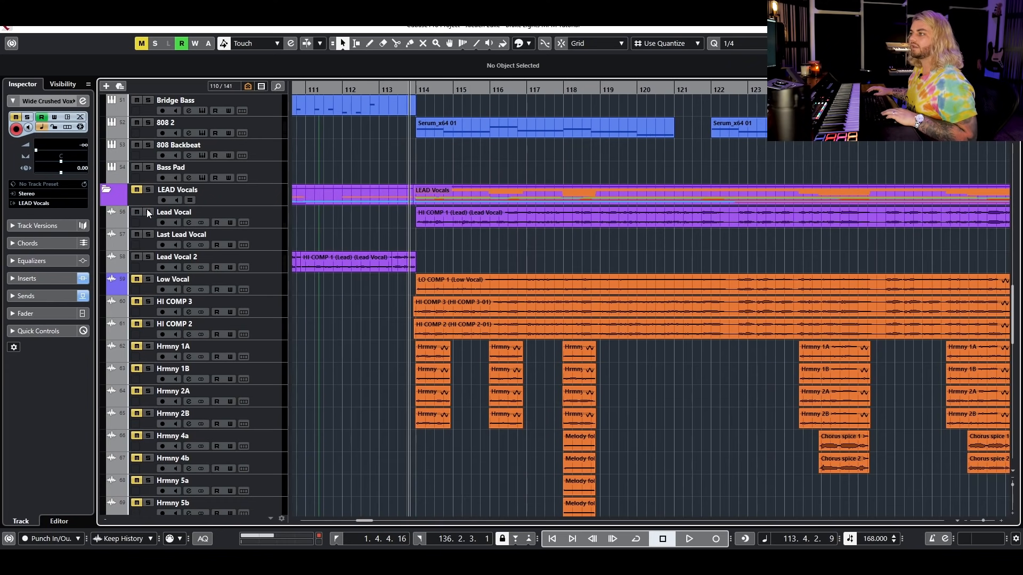
{"action": "left_click", "coordinate": [148, 212]}
{"action": "key", "text": "space"}
{"action": "scroll", "coordinate": [551, 246], "scroll_direction": "down", "scroll_amount": 3}
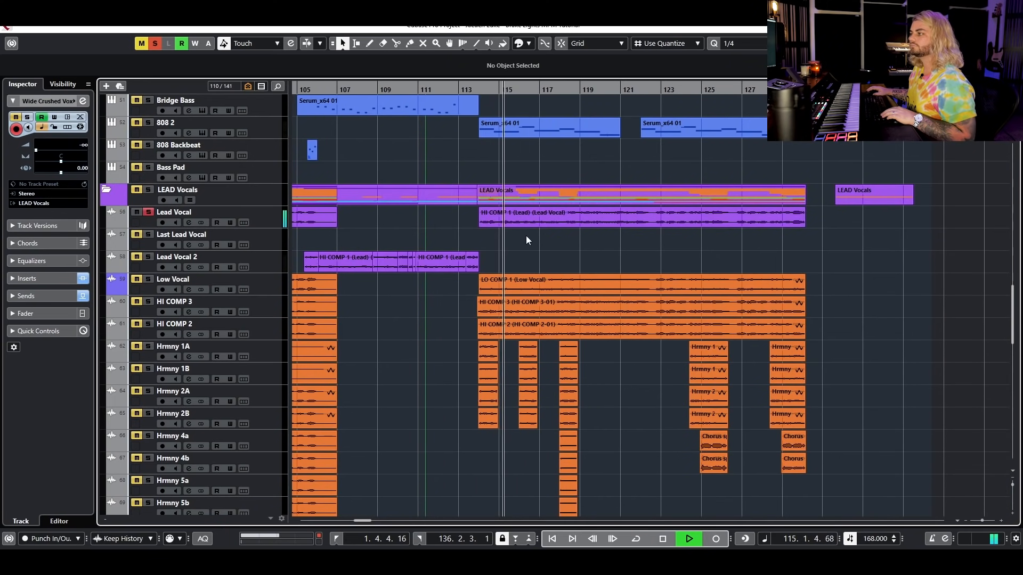
{"action": "key", "text": "space"}
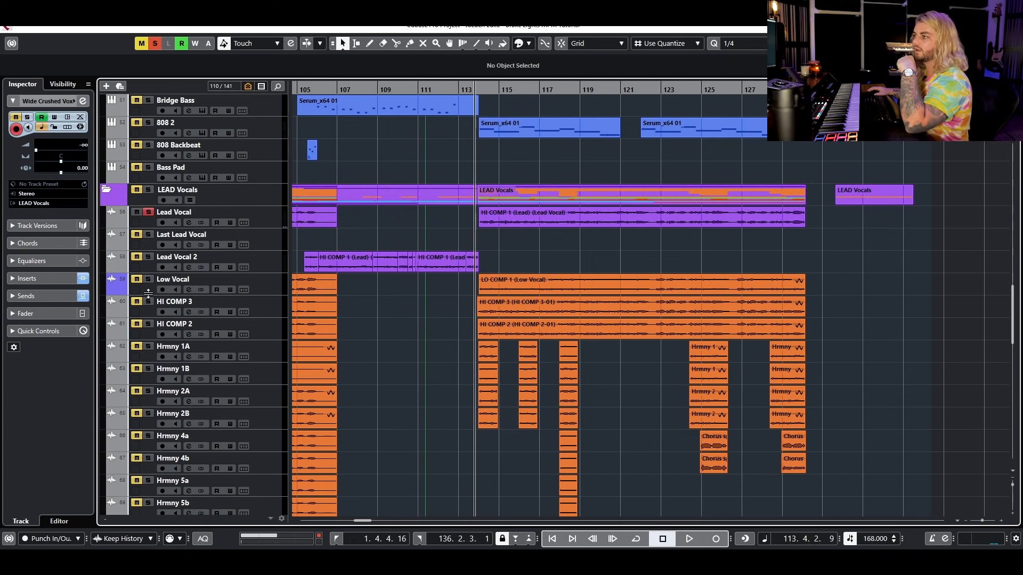
Solo the Low Vocal track in place of the Lead Vocal and play it, adding the Lead Vocal to the solo during playback
{"action": "left_click", "coordinate": [151, 212]}
{"action": "left_click", "coordinate": [263, 281]}
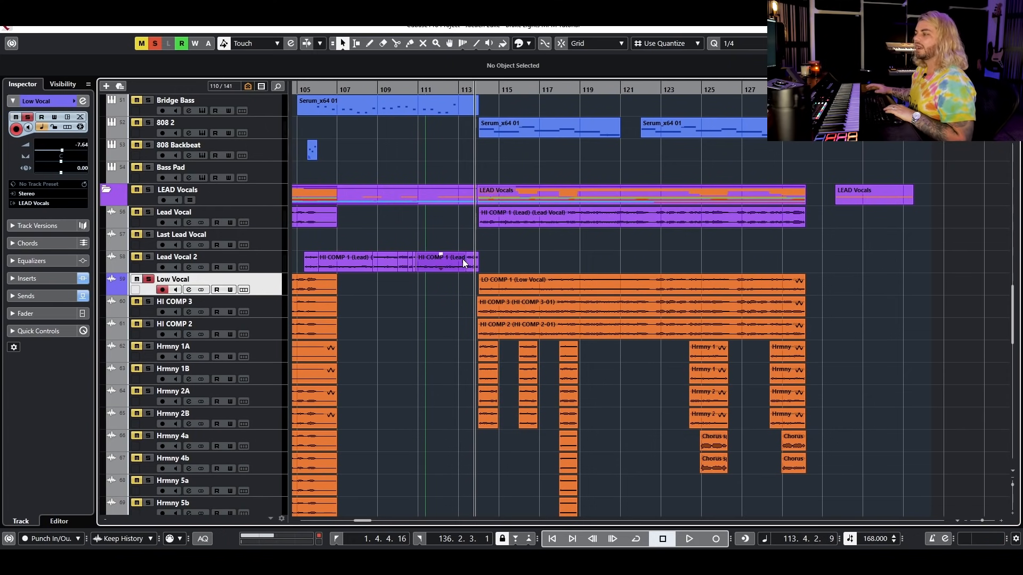
{"action": "left_click", "coordinate": [189, 289]}
{"action": "left_click", "coordinate": [818, 170]}
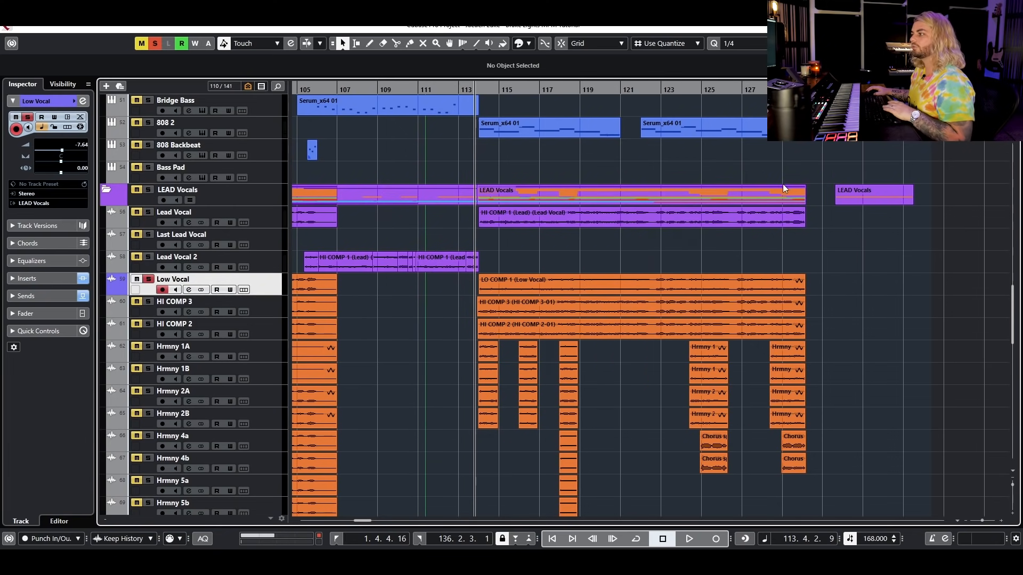
{"action": "key", "text": "space"}
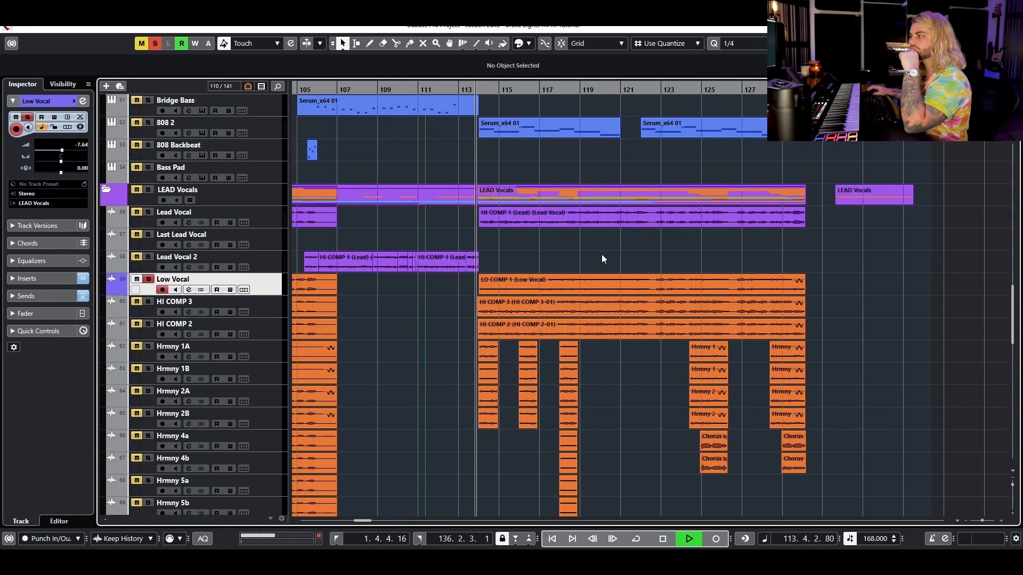
{"action": "left_click", "coordinate": [148, 213]}
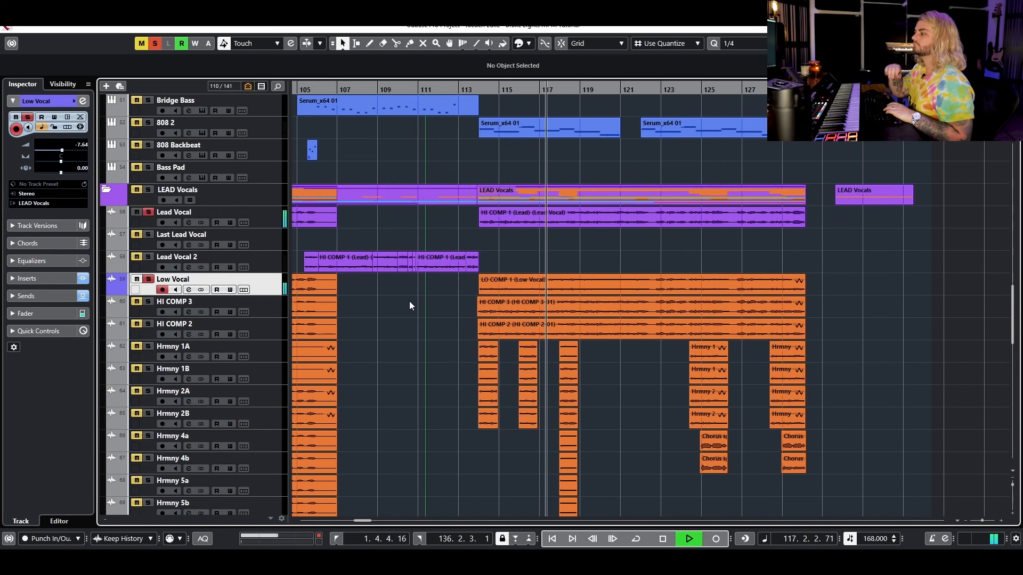
{"action": "key", "text": "space"}
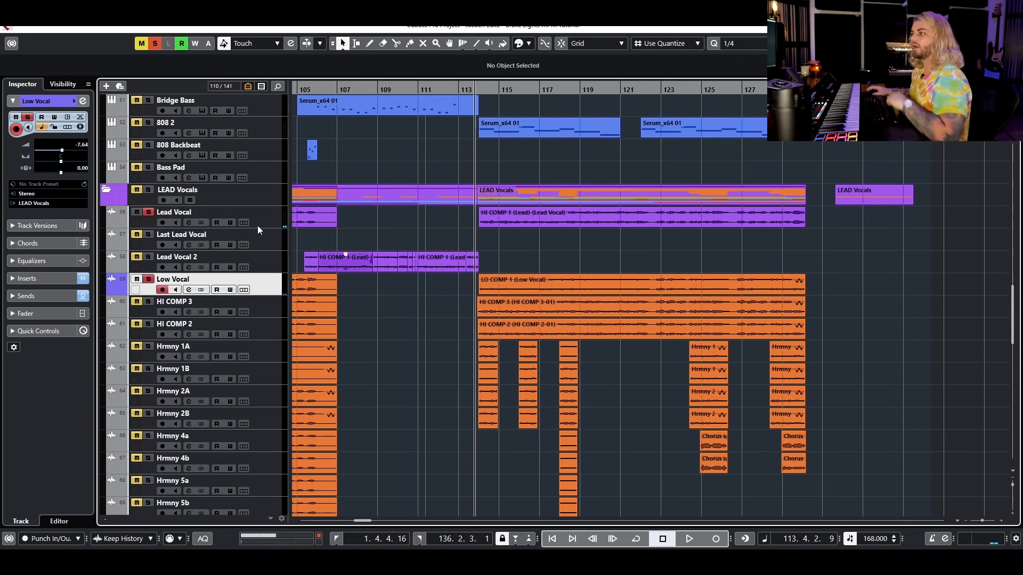
Clear all solo states and play the full mix, toggling the Low Vocal's mute for comparison and leaving it unmuted
{"action": "left_click", "coordinate": [156, 44]}
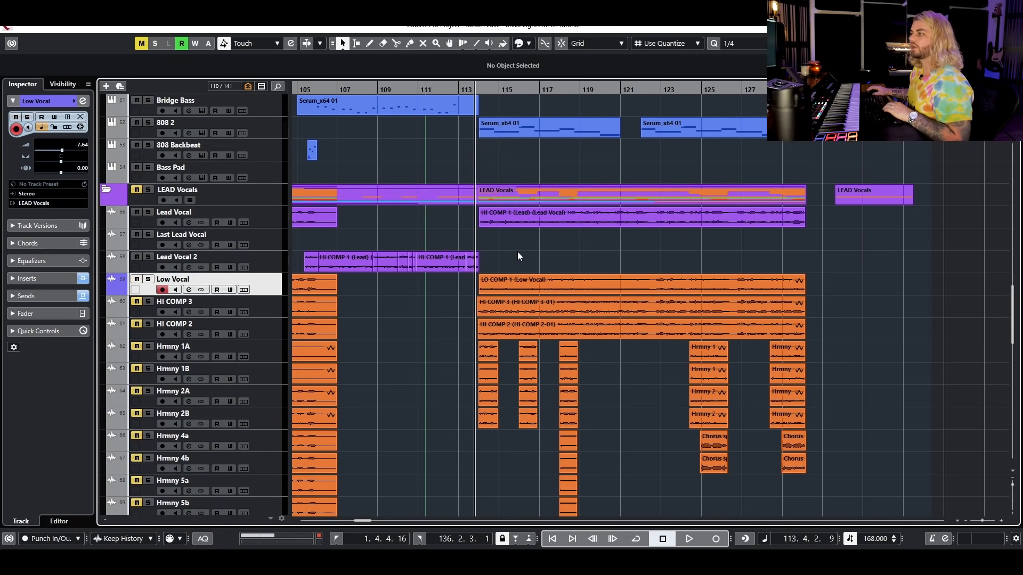
{"action": "key", "text": "space"}
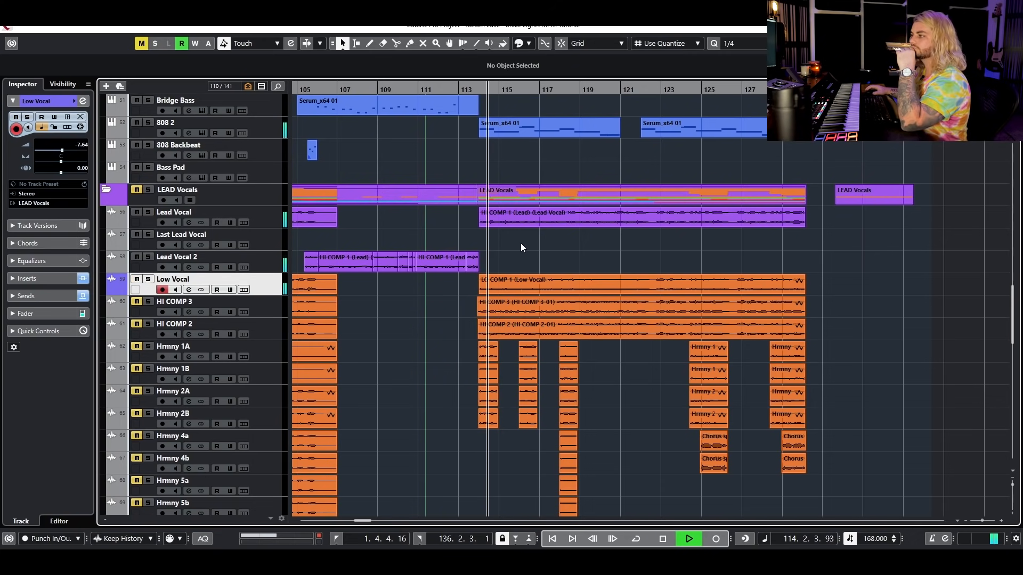
{"action": "left_click", "coordinate": [137, 281]}
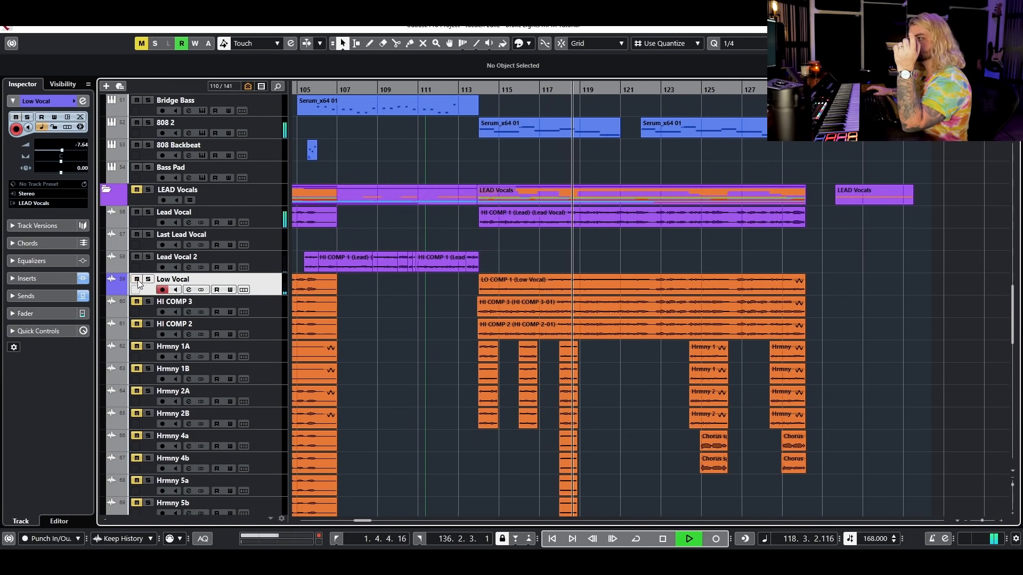
{"action": "key", "text": "space"}
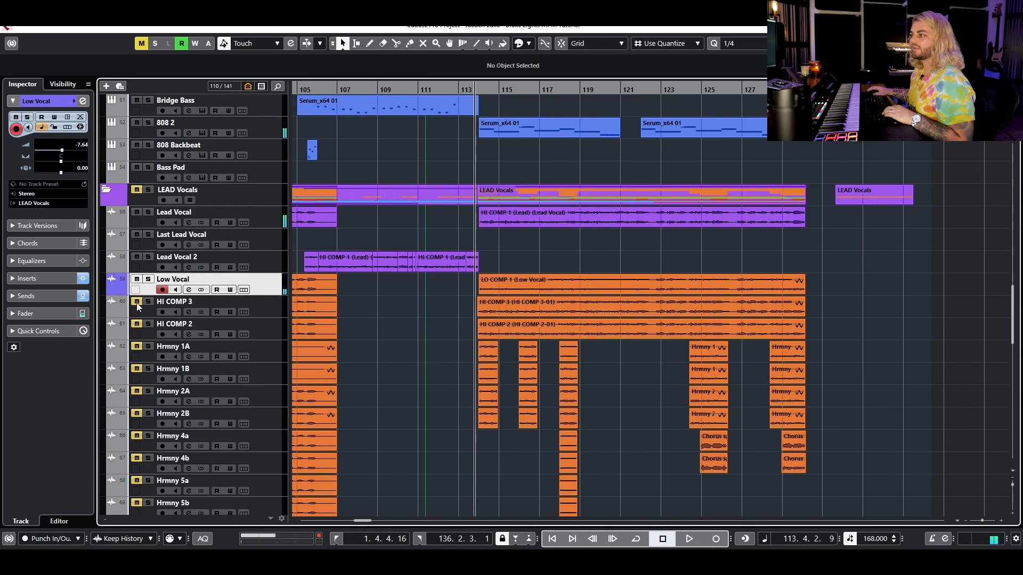
Solo the HI COMP 2 and HI COMP 3 tracks and select the HI COMP 3 clip that starts near bar 114
{"action": "left_click", "coordinate": [147, 326]}
{"action": "left_click", "coordinate": [151, 301]}
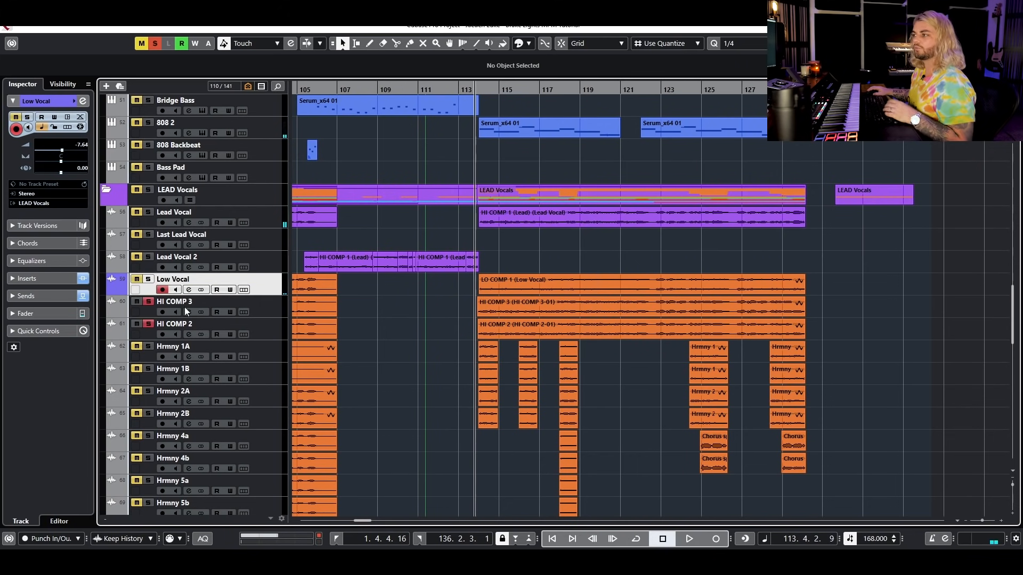
{"action": "left_click", "coordinate": [224, 301]}
{"action": "left_click", "coordinate": [369, 324]}
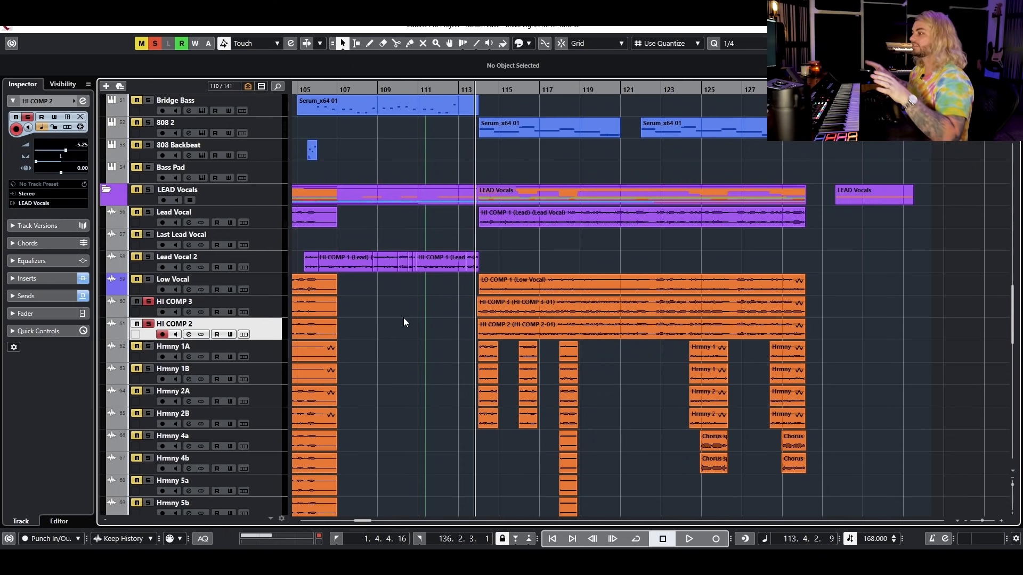
{"action": "scroll", "coordinate": [503, 313], "scroll_direction": "up", "scroll_amount": 4}
{"action": "left_click", "coordinate": [470, 220]}
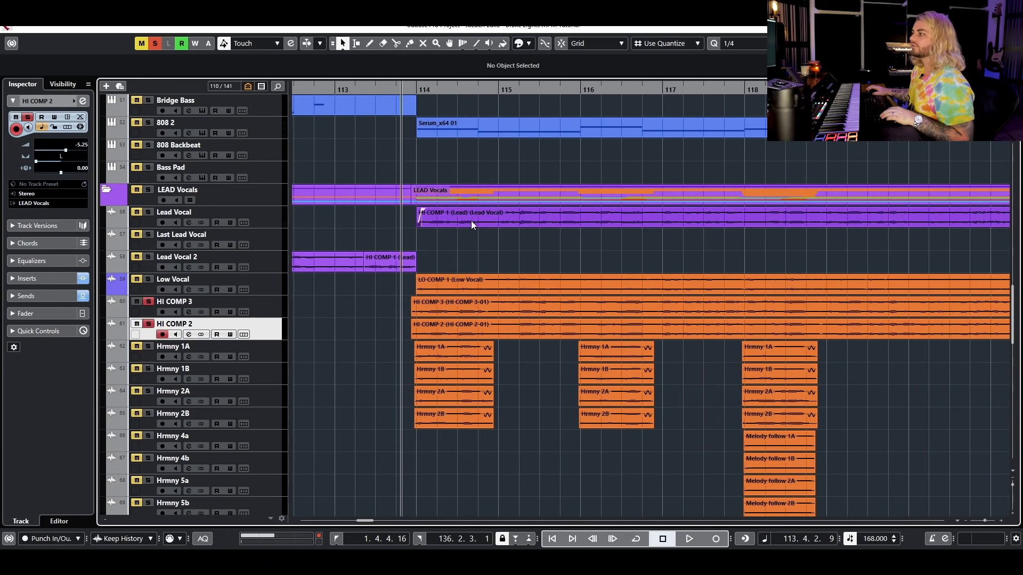
{"action": "left_click", "coordinate": [471, 328]}
{"action": "left_click", "coordinate": [459, 314]}
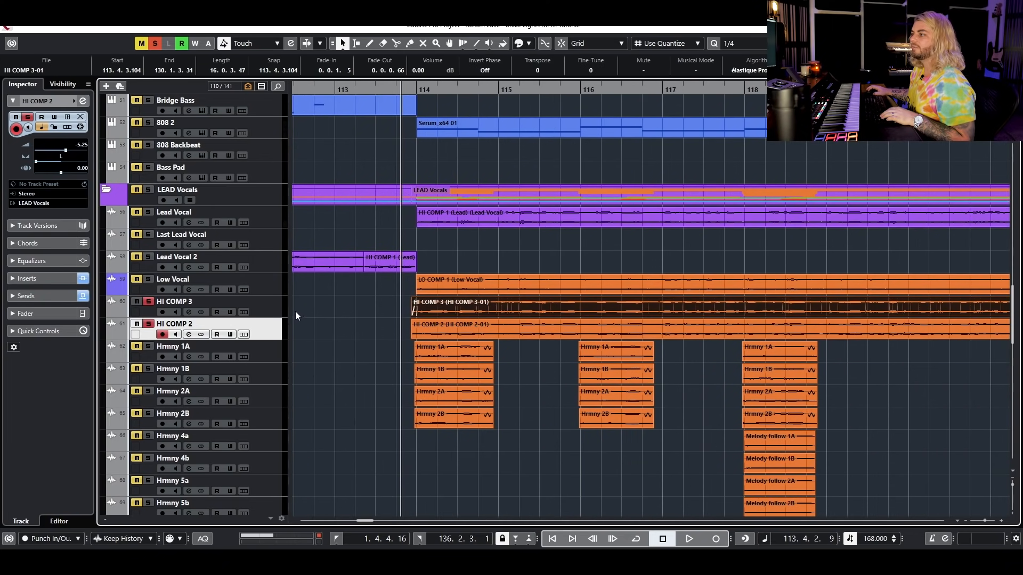
Examine the inserts, sends and panning in the HI COMP 3 channel settings, and close them
{"action": "left_click", "coordinate": [265, 333]}
{"action": "left_click", "coordinate": [189, 313]}
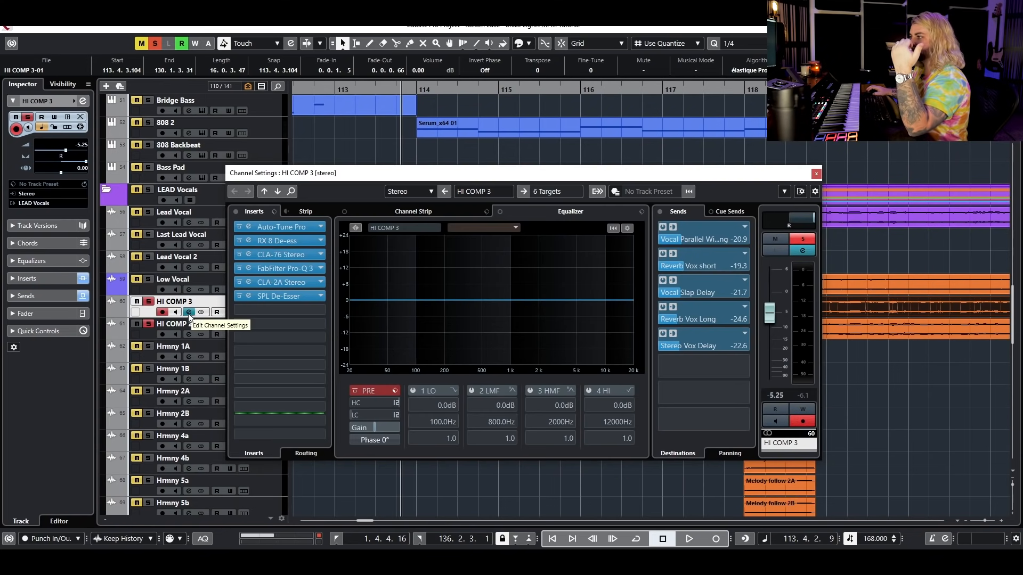
{"action": "left_click", "coordinate": [816, 174]}
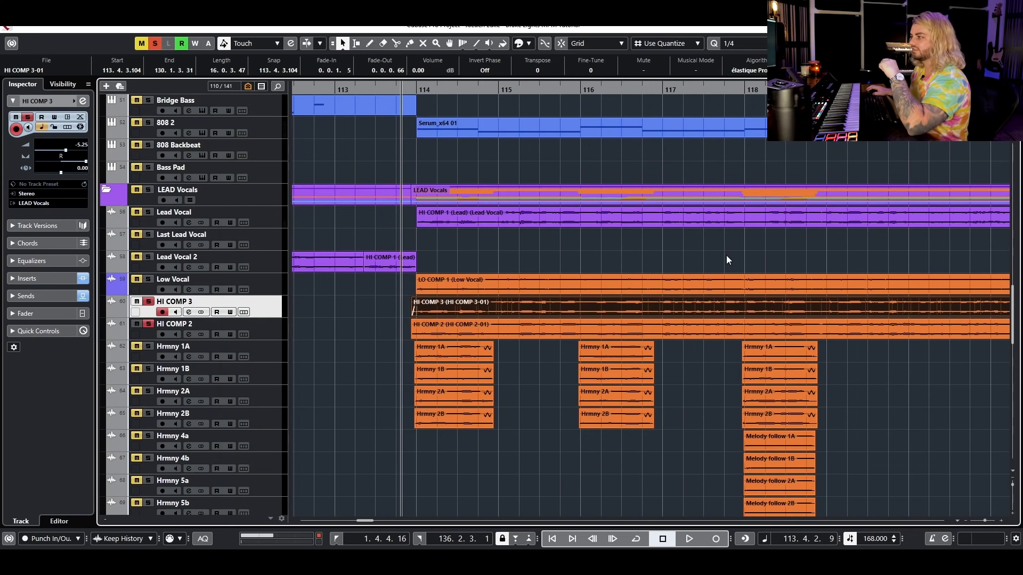
Deselect the clip and listen to the soloed HI COMP 3 and HI COMP 2 tracks
{"action": "left_click", "coordinate": [726, 255]}
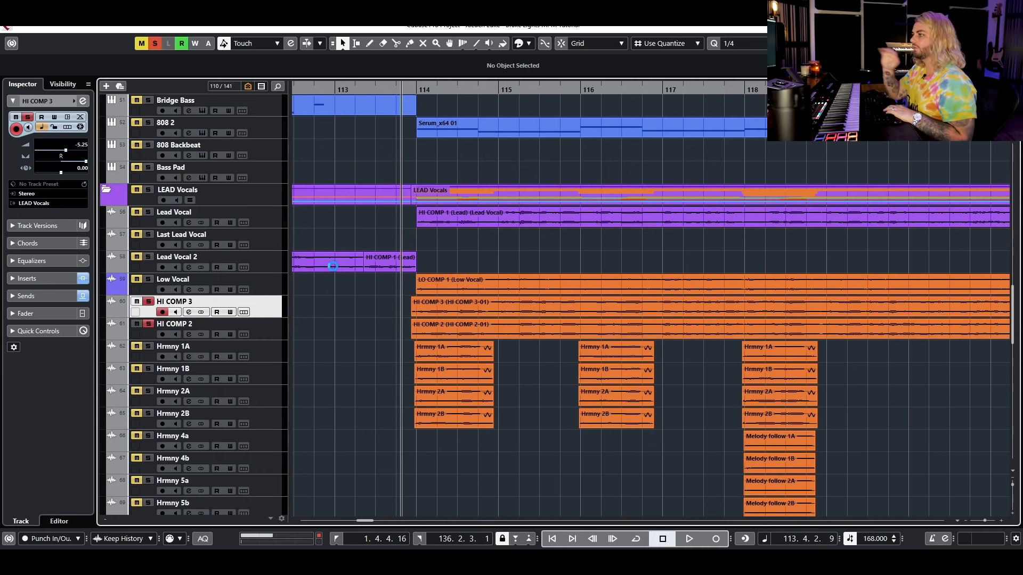
{"action": "key", "text": "space"}
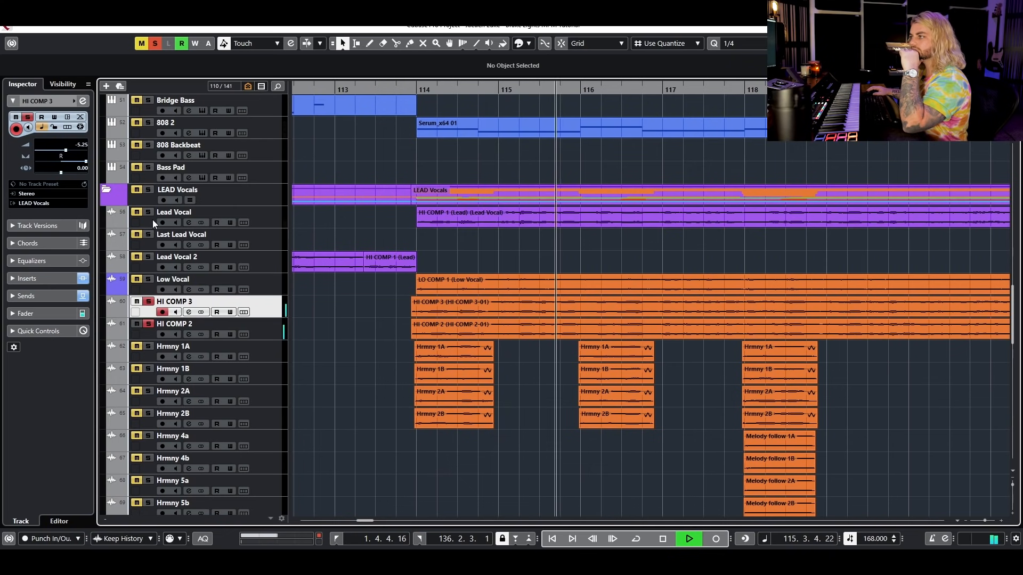
{"action": "key", "text": "space"}
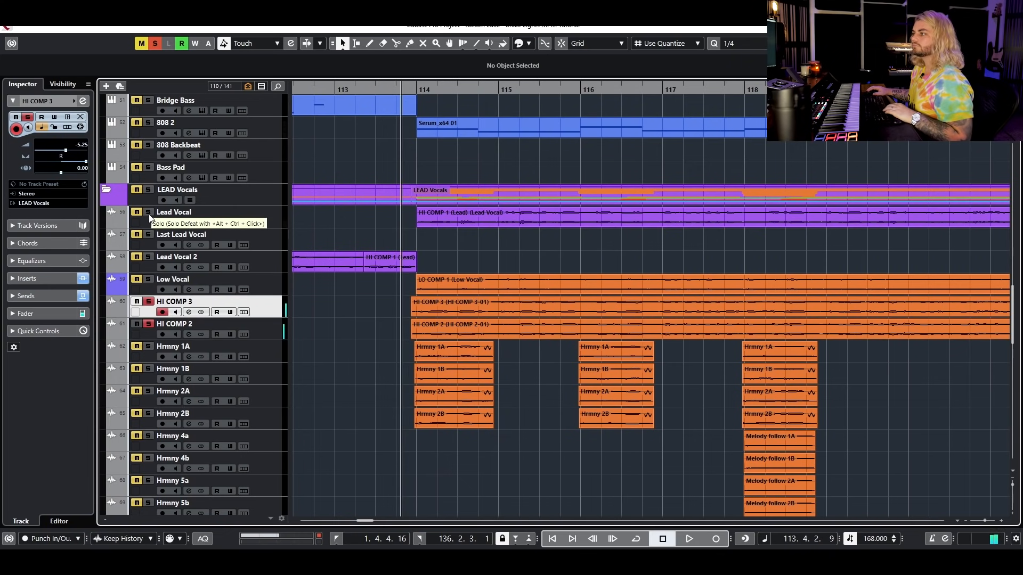
Add the Lead Vocal and the Low Vocal to the solo and listen to them together with HI COMP 3 and HI COMP 2
{"action": "left_click", "coordinate": [149, 213]}
{"action": "key", "text": "space"}
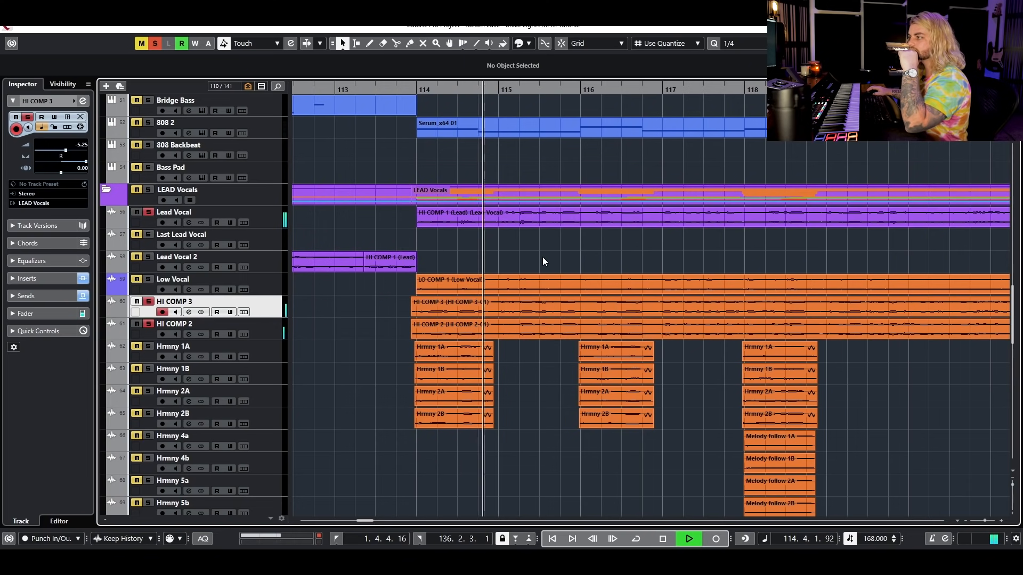
{"action": "left_click", "coordinate": [148, 279]}
{"action": "key", "text": "space"}
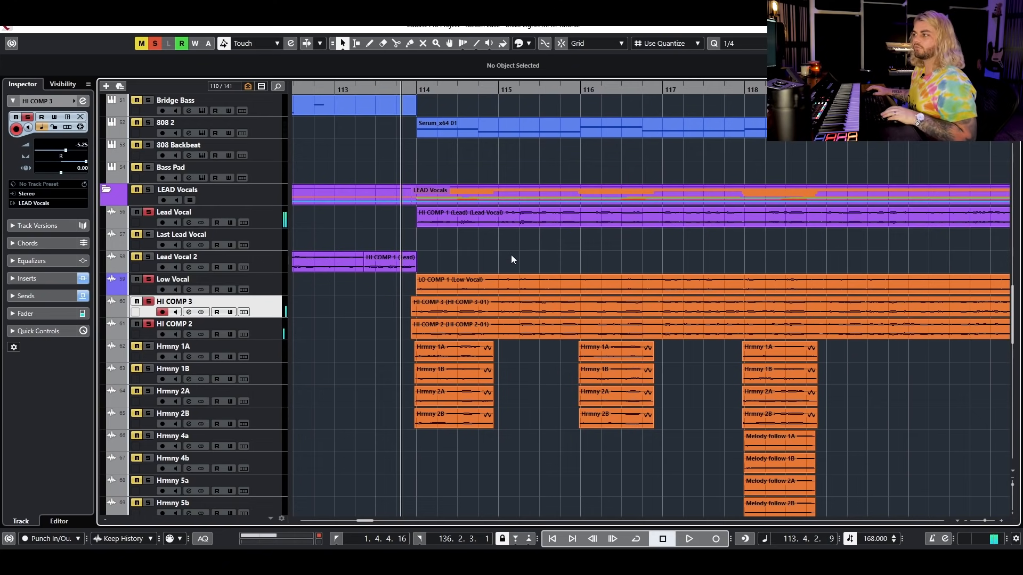
{"action": "scroll", "coordinate": [510, 255], "scroll_direction": "down", "scroll_amount": 3, "text": "ctrl"}
{"action": "key", "text": "space"}
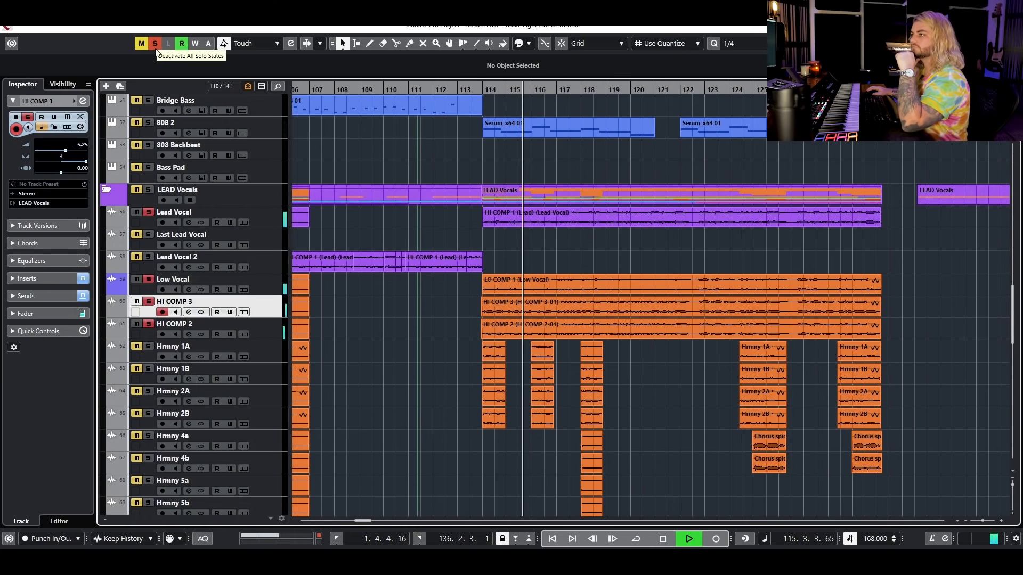
{"action": "key", "text": "space"}
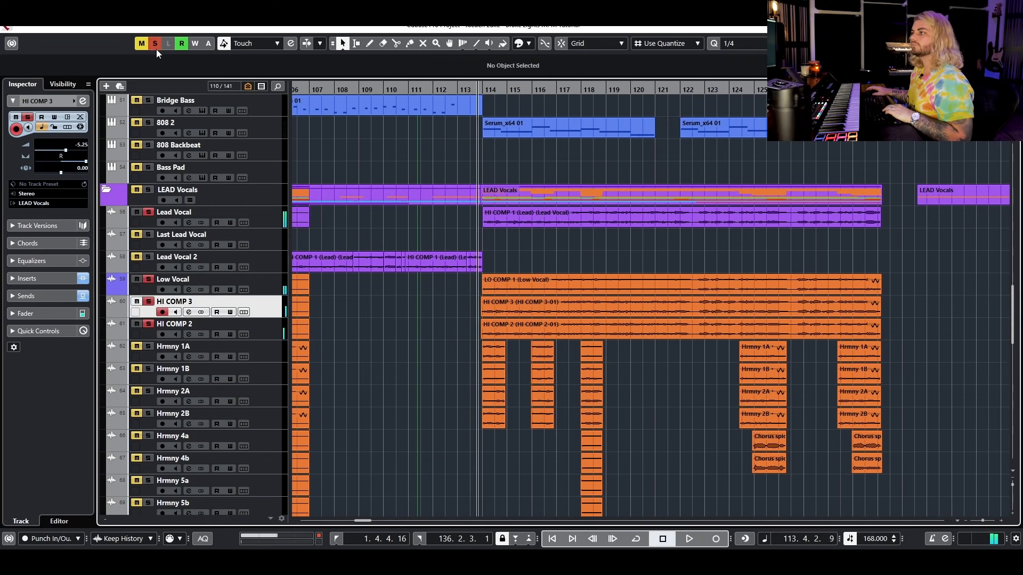
Clear all solo states, unmute the HI COMP 3 and HI COMP 2 tracks and play the full mix
{"action": "left_click", "coordinate": [156, 48]}
{"action": "left_click", "coordinate": [135, 326]}
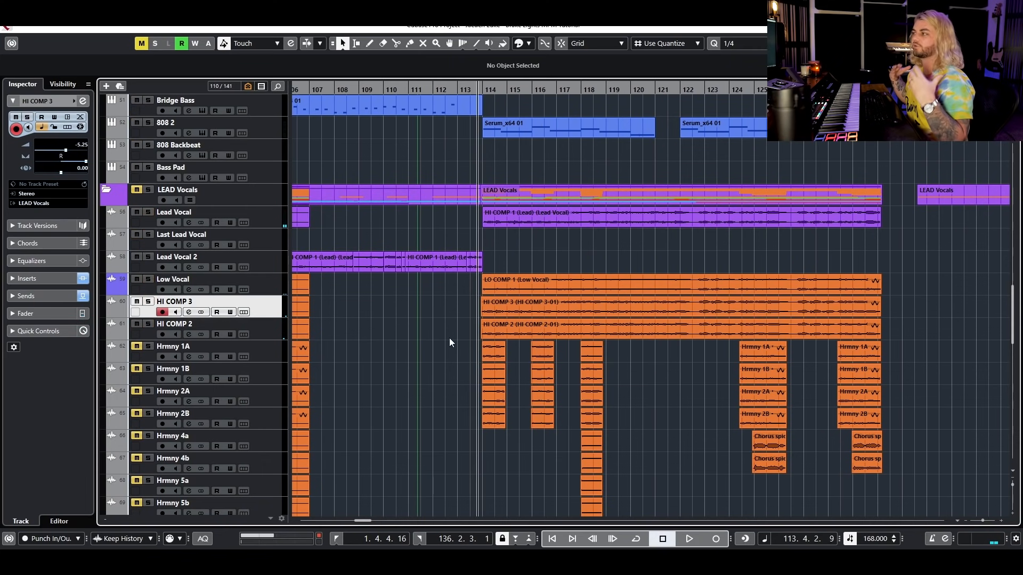
{"action": "key", "text": "space"}
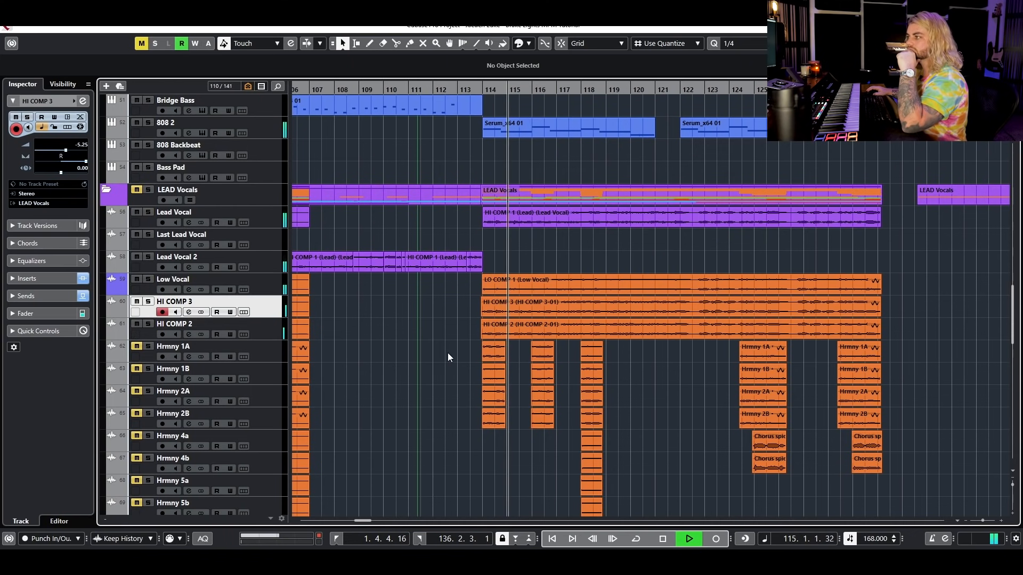
Toggle the mute of Low Vocal, HI COMP 3 and HI COMP 2 together during playback for comparison, and leave all three unmuted
{"action": "left_click", "coordinate": [270, 280]}
{"action": "left_click", "coordinate": [270, 326], "text": "shift"}
{"action": "left_click", "coordinate": [138, 280]}
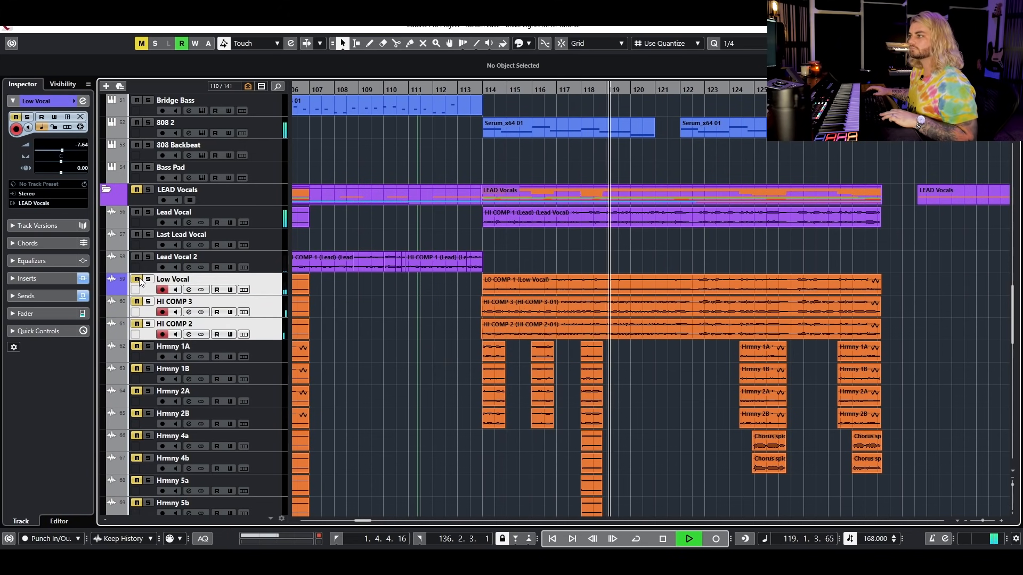
{"action": "key", "text": "space"}
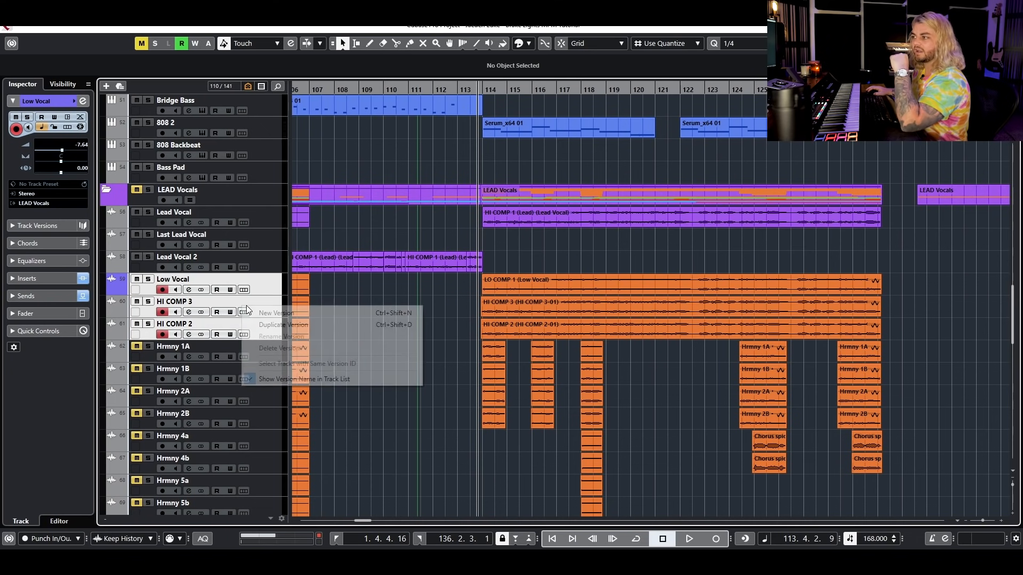
{"action": "left_click", "coordinate": [264, 294]}
{"action": "left_click", "coordinate": [267, 300]}
{"action": "left_click", "coordinate": [230, 337]}
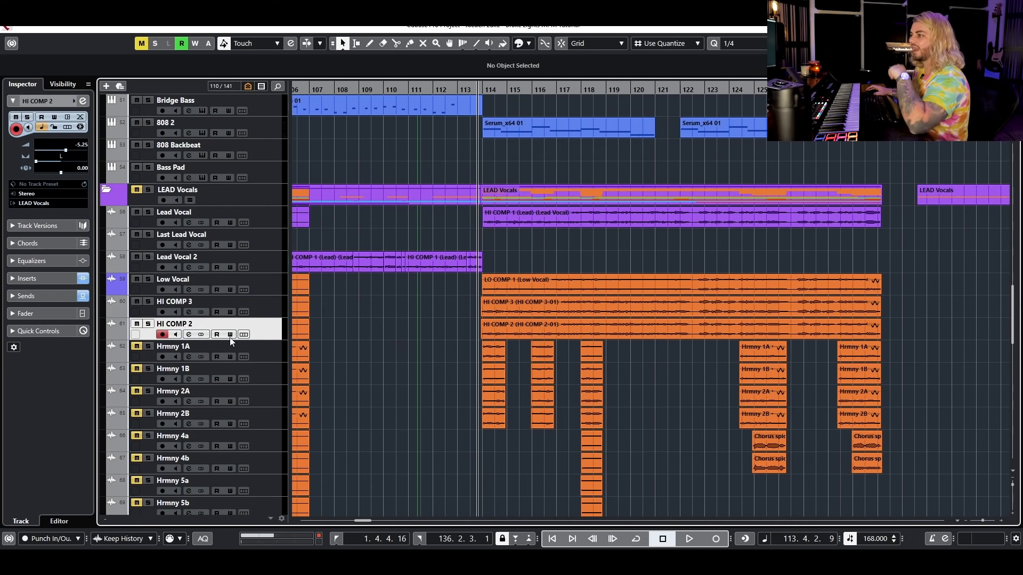
Solo the Hrmny 1A and Hrmny 1B tracks and play their clips from just before bar 114
{"action": "left_click", "coordinate": [146, 369]}
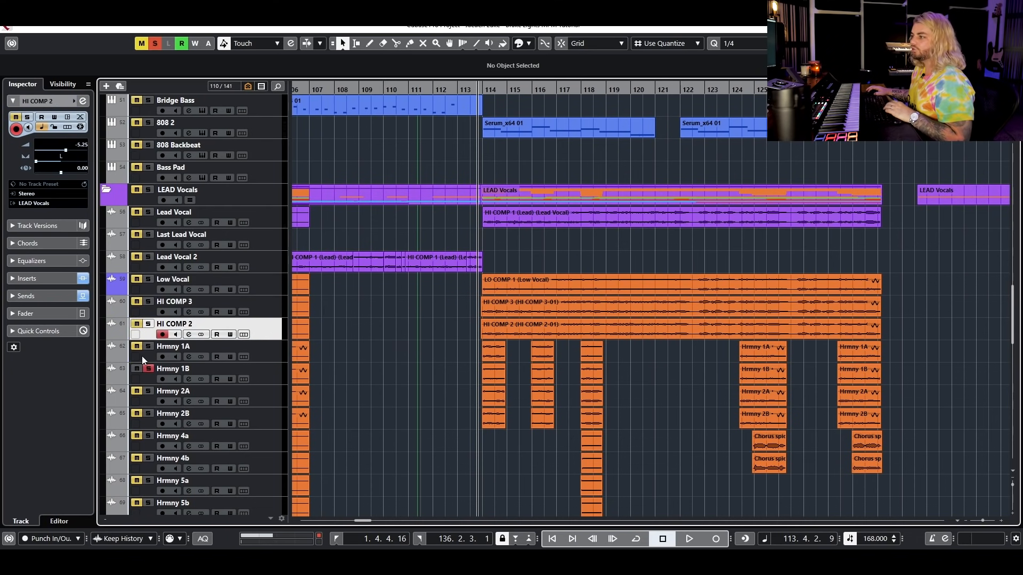
{"action": "left_click", "coordinate": [148, 346]}
{"action": "left_click", "coordinate": [257, 358]}
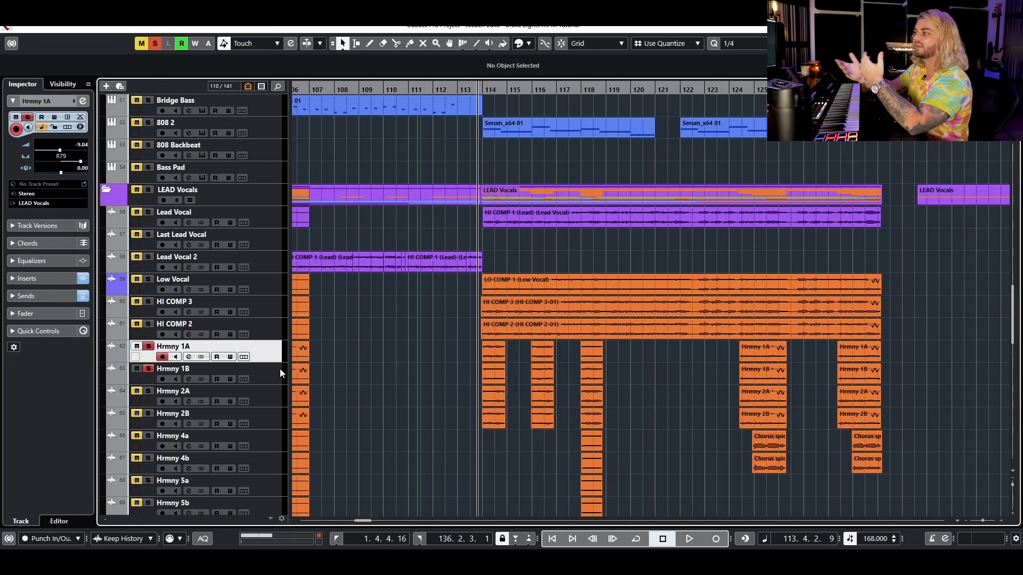
{"action": "key", "text": "h"}
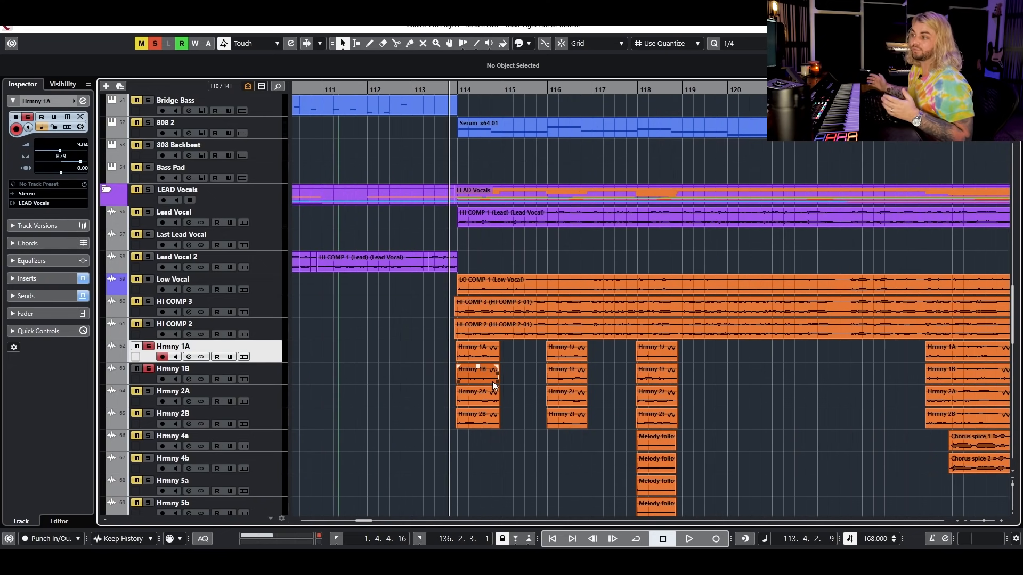
{"action": "left_click", "coordinate": [489, 372]}
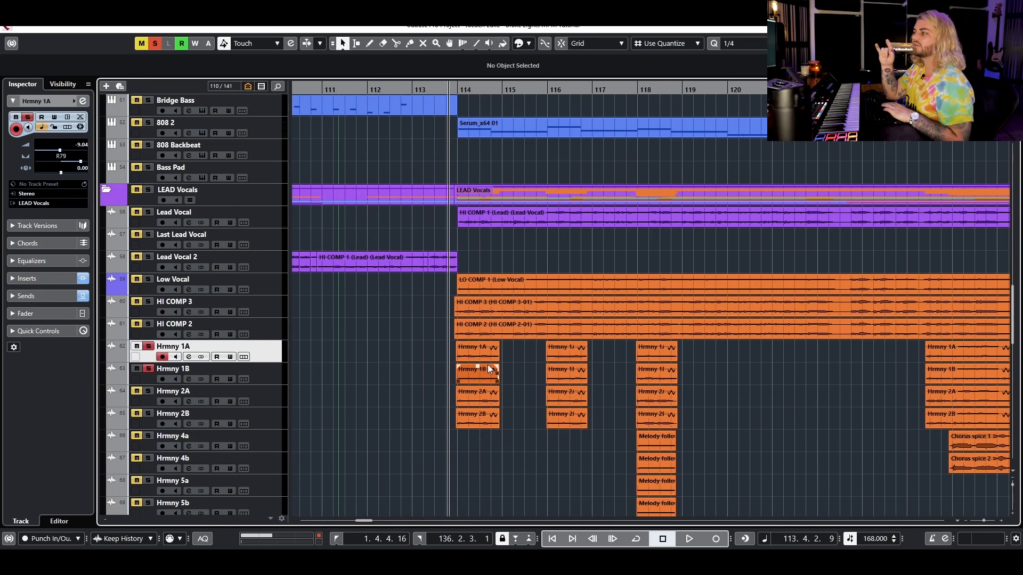
{"action": "key", "text": "space"}
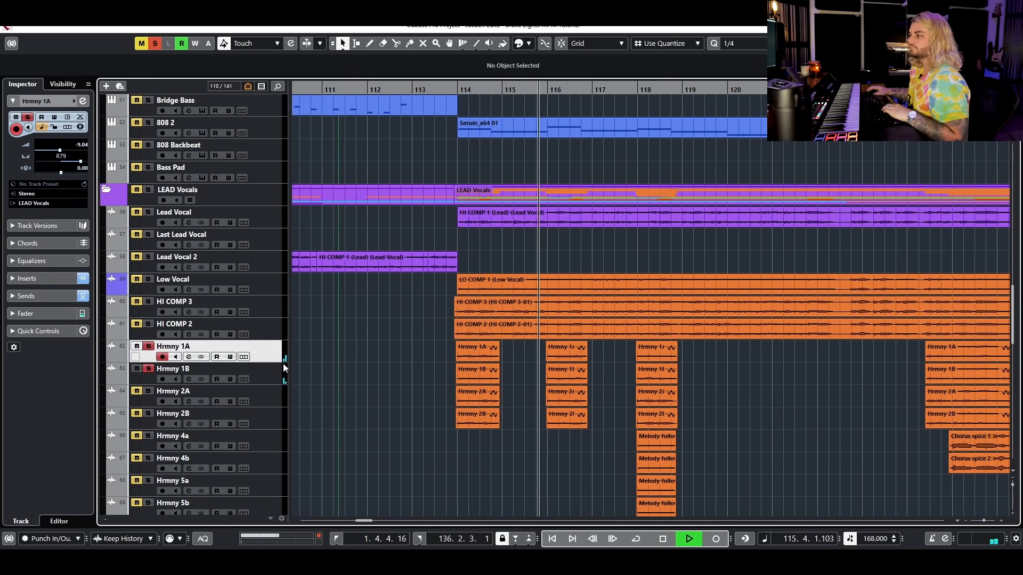
Stop playback and compare the pan settings of the Hrmny 1A and Hrmny 1B tracks by selecting them in turn
{"action": "key", "text": "space"}
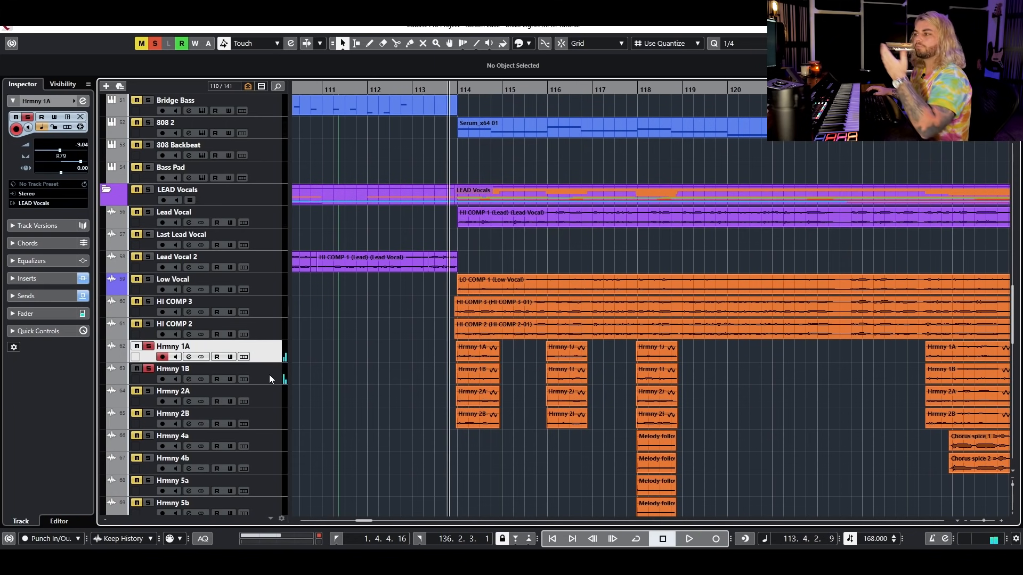
{"action": "left_click", "coordinate": [269, 375]}
{"action": "left_click", "coordinate": [276, 351]}
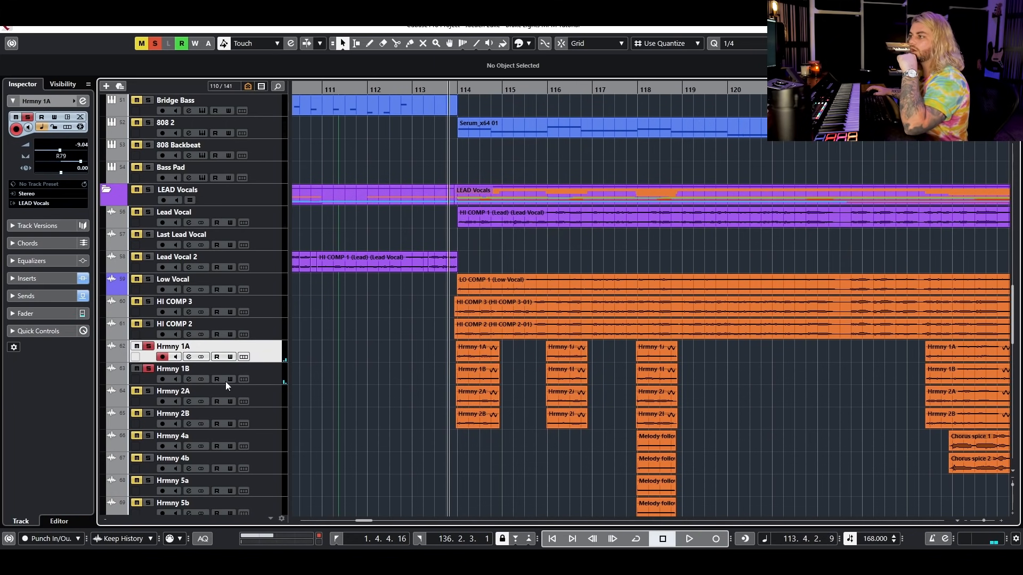
{"action": "left_click", "coordinate": [273, 378]}
{"action": "left_click", "coordinate": [274, 353]}
{"action": "left_click", "coordinate": [274, 329]}
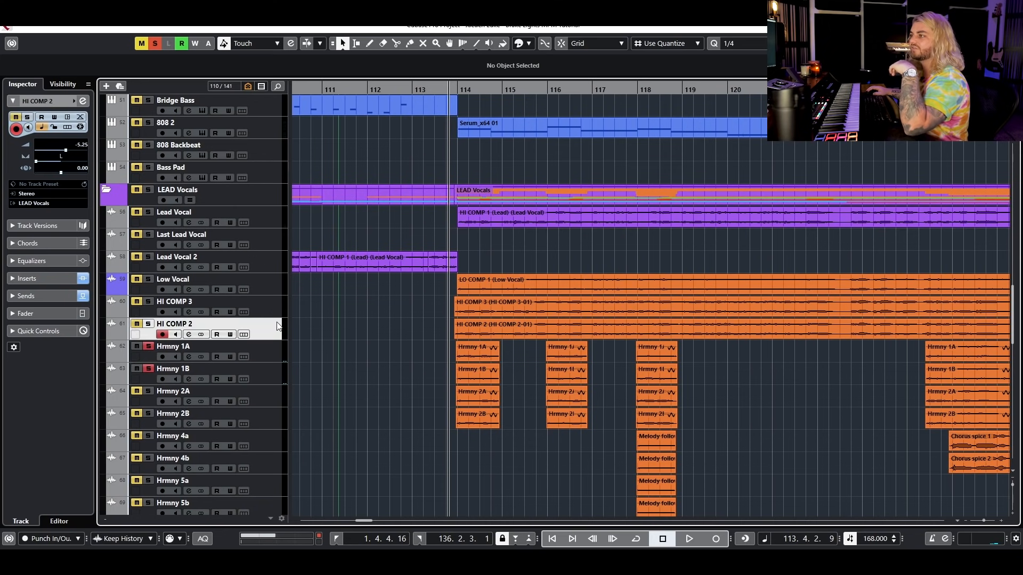
{"action": "left_click", "coordinate": [273, 349]}
{"action": "left_click", "coordinate": [273, 376]}
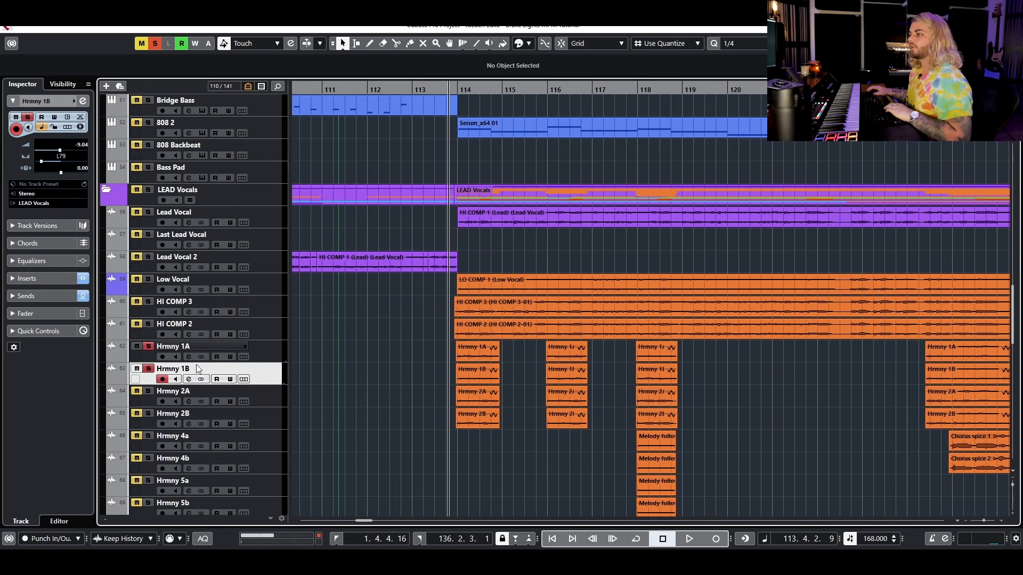
Play from just before bar 114 and add HI COMP 2, HI COMP 3, Low Vocal and Lead Vocal to the soloed harmonies
{"action": "key", "text": "space"}
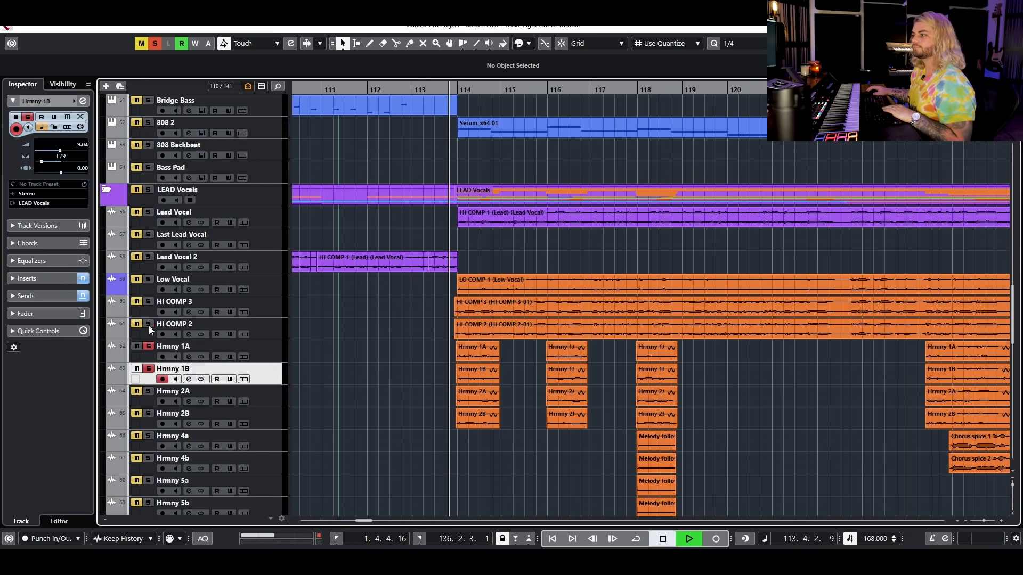
{"action": "left_click", "coordinate": [148, 325]}
{"action": "left_click", "coordinate": [148, 302]}
{"action": "left_click", "coordinate": [149, 279]}
{"action": "left_click", "coordinate": [151, 212]}
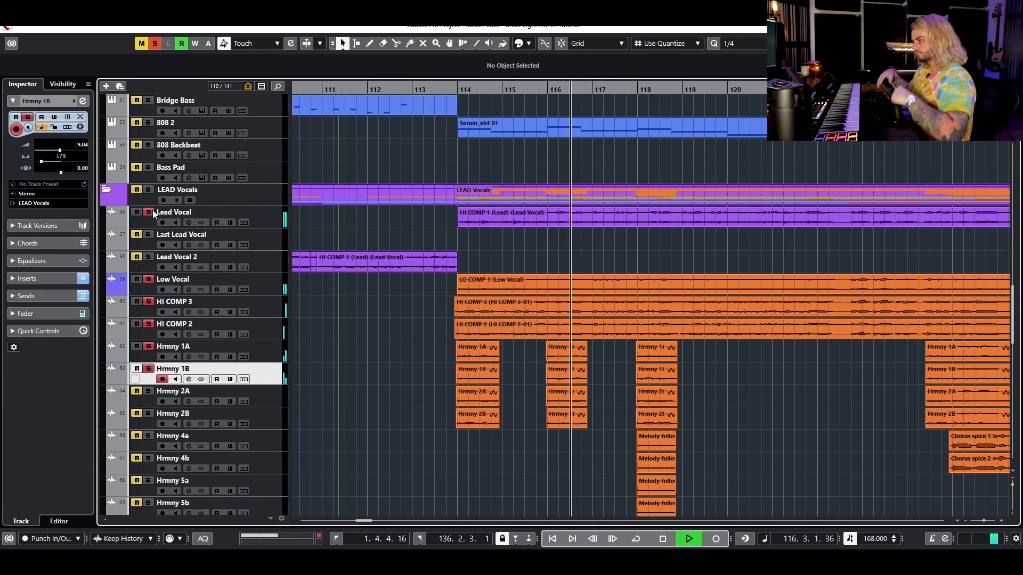
{"action": "key", "text": "space"}
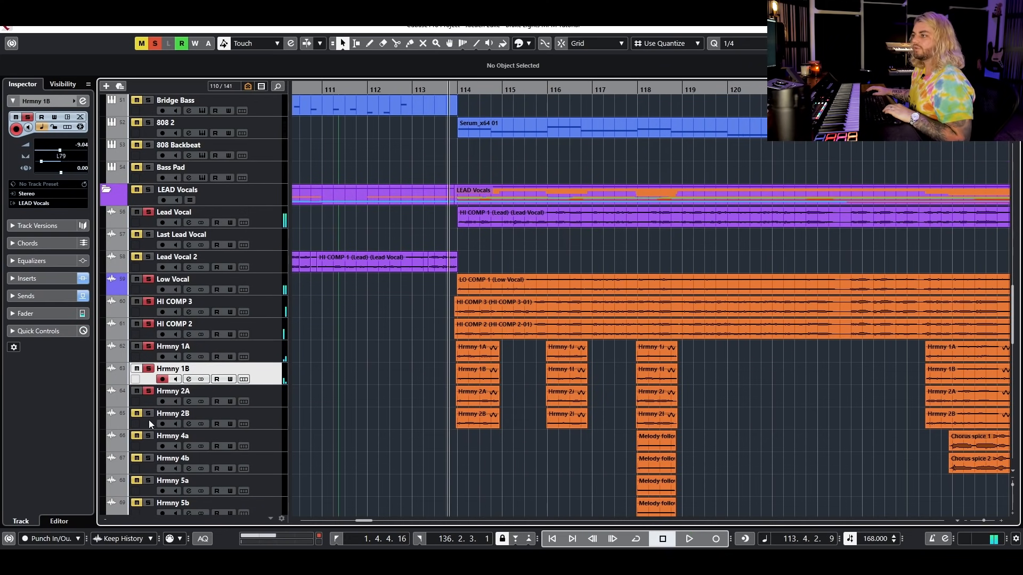
Clear all solo states, solo only the Hrmny 2A and Hrmny 2B tracks and play their clips from just before bar 114
{"action": "left_click", "coordinate": [155, 44]}
{"action": "left_click", "coordinate": [149, 369]}
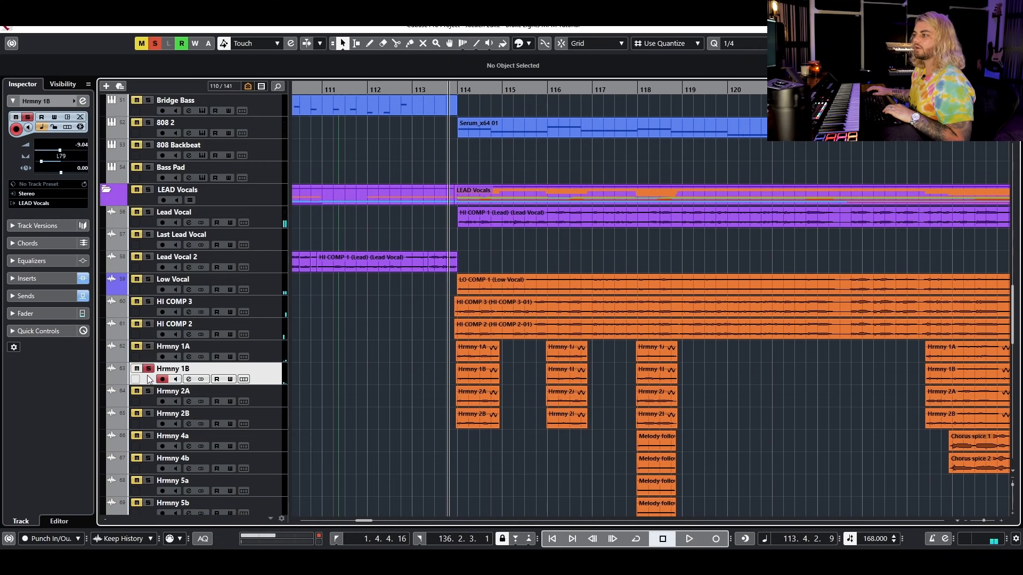
{"action": "left_click", "coordinate": [149, 392], "text": "ctrl"}
{"action": "left_click", "coordinate": [269, 397]}
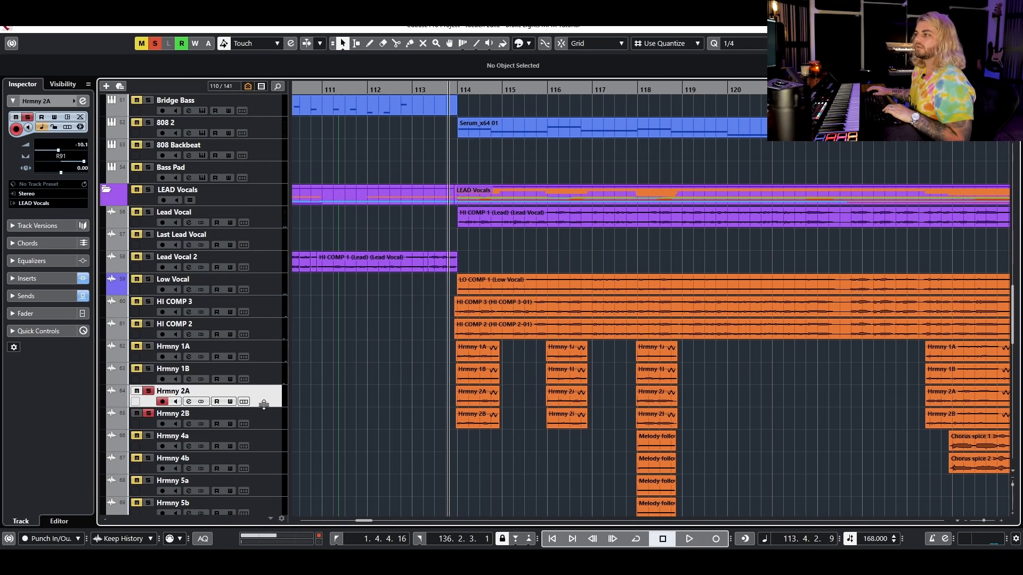
{"action": "left_click", "coordinate": [263, 410]}
{"action": "key", "text": "space"}
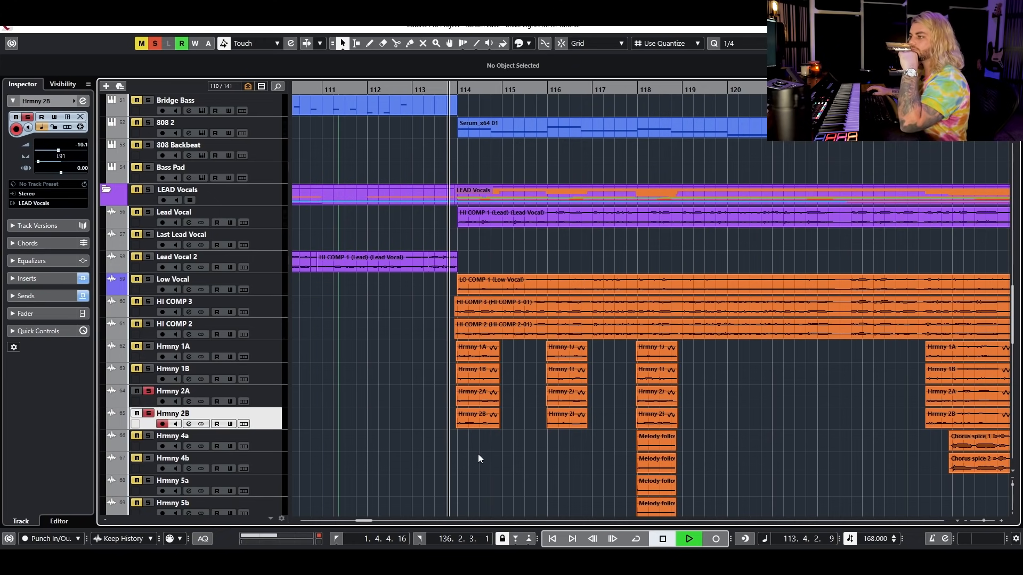
{"action": "scroll", "coordinate": [494, 458], "scroll_direction": "down", "scroll_amount": 5}
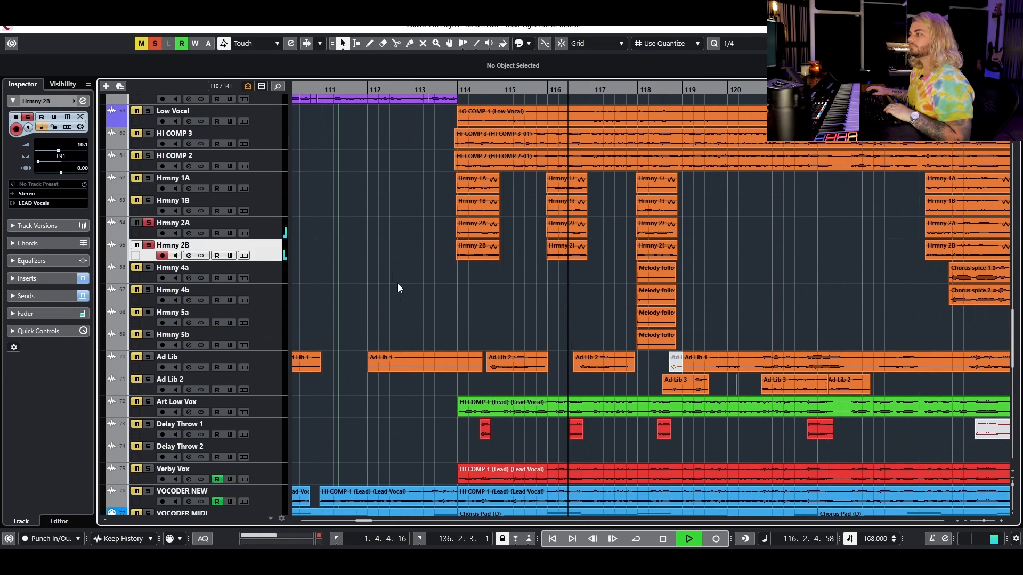
{"action": "key", "text": "space"}
Switch the solo from Hrmny 2A and 2B to Hrmny 4a and 4b and play them from just before bar 118
{"action": "left_click", "coordinate": [148, 245]}
{"action": "left_click", "coordinate": [148, 223]}
{"action": "left_click", "coordinate": [148, 267]}
{"action": "left_click", "coordinate": [148, 290]}
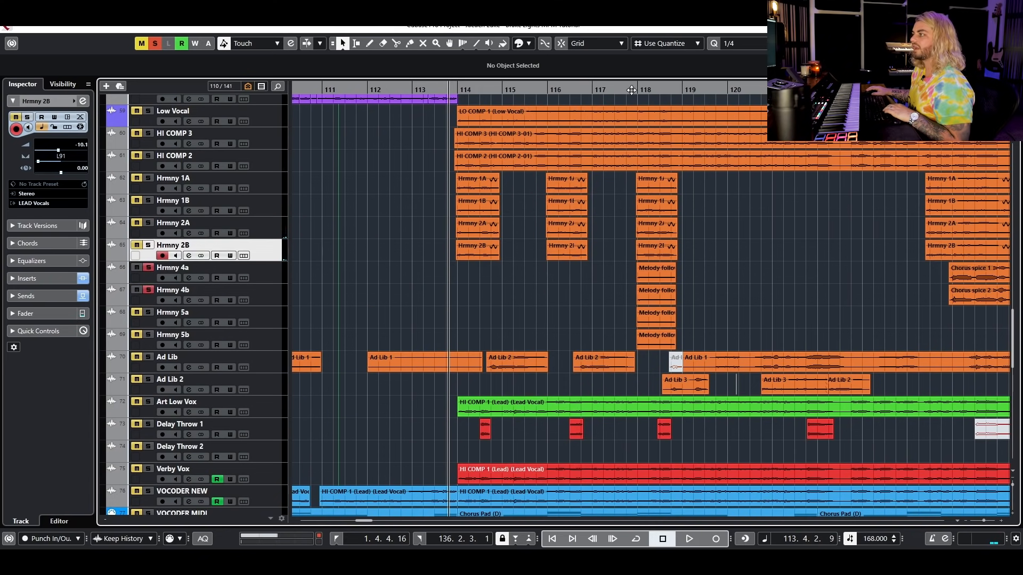
{"action": "left_click", "coordinate": [635, 179]}
{"action": "key", "text": "space"}
Add Hrmny 2B, 2A, 1B and 1A to the solo and replay the harmony clips at bar 118
{"action": "left_click", "coordinate": [148, 245]}
{"action": "left_click", "coordinate": [148, 222]}
{"action": "left_click", "coordinate": [148, 201]}
{"action": "left_click", "coordinate": [148, 178]}
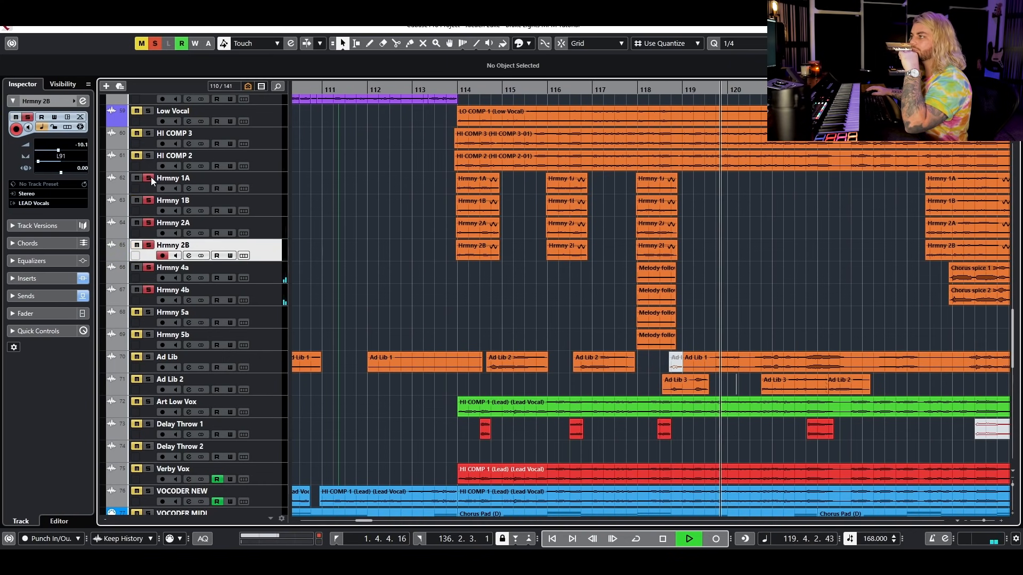
{"action": "left_click", "coordinate": [672, 184]}
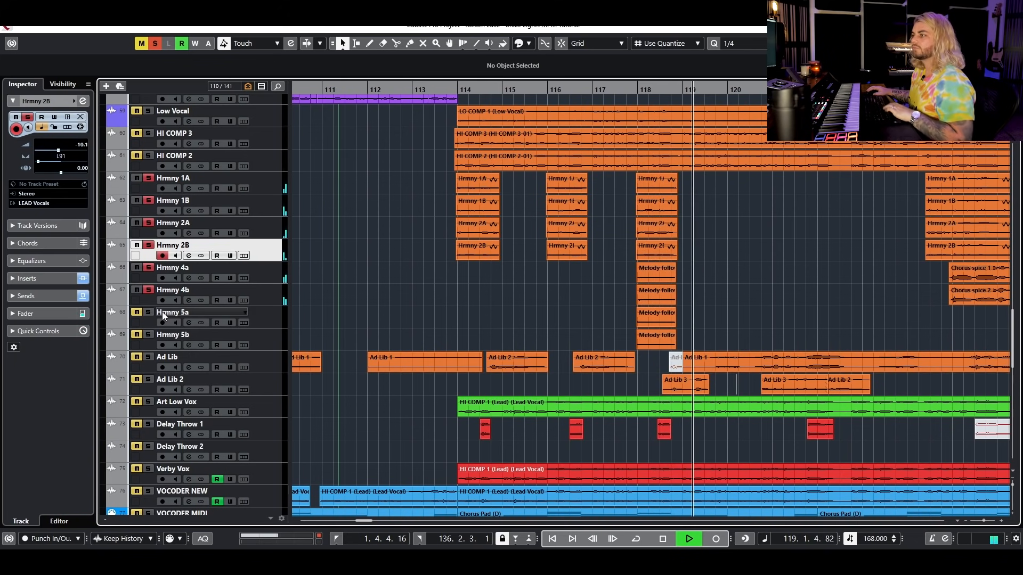
Add Hrmny 5a and 5b to the solo, play the harmonies at bar 118, and extend the solo to the lead, low and HI COMP vocals
{"action": "key", "text": "space"}
{"action": "key", "text": "space"}
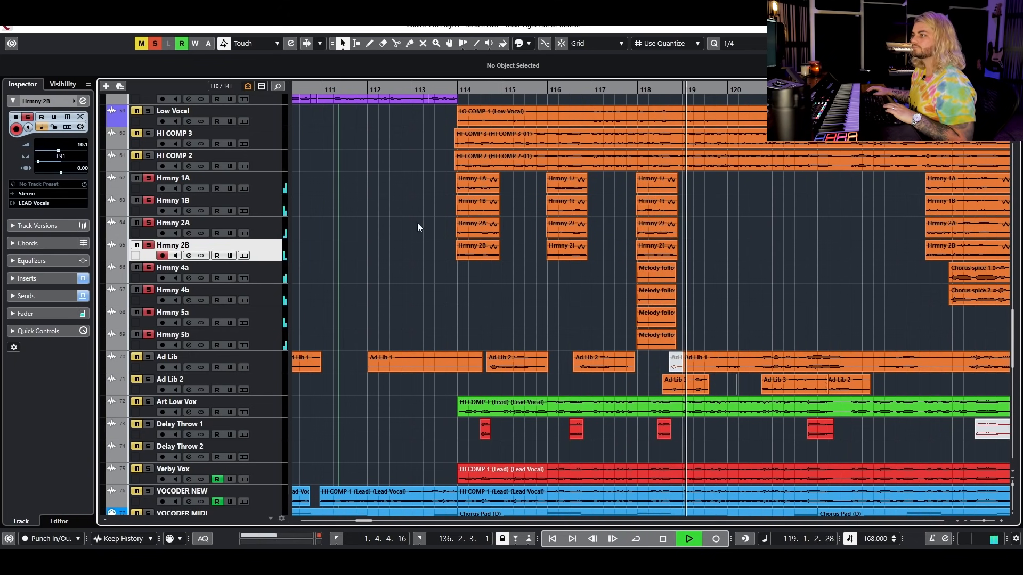
{"action": "key", "text": "space"}
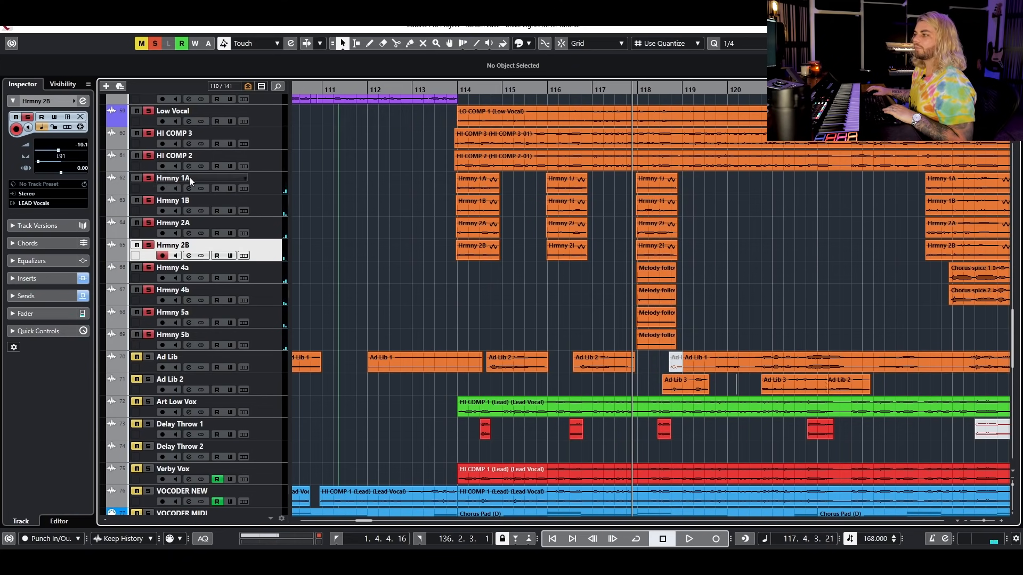
{"action": "scroll", "coordinate": [148, 174], "scroll_direction": "up", "scroll_amount": 3}
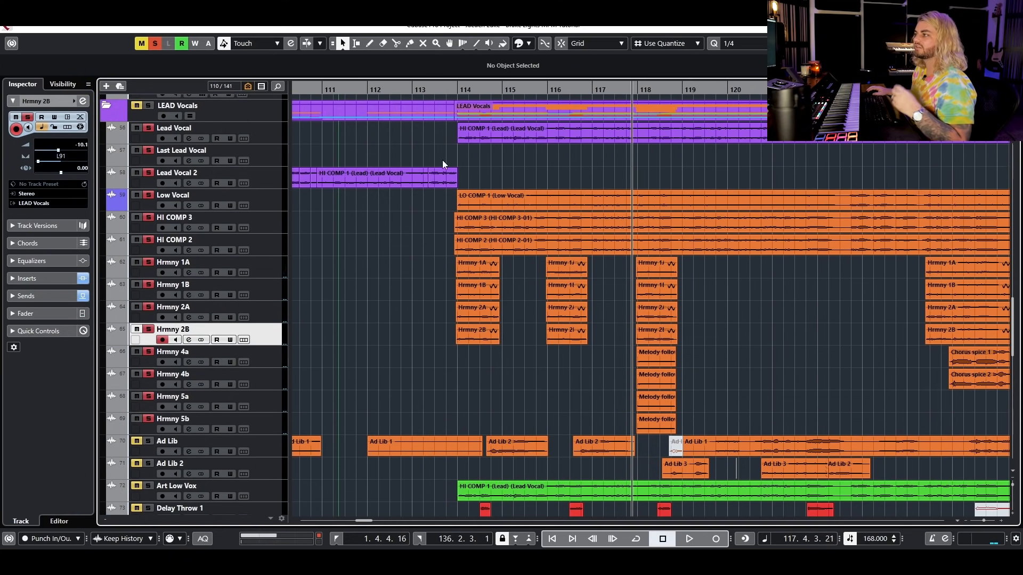
{"action": "scroll", "coordinate": [545, 150], "scroll_direction": "down", "scroll_amount": 3}
Place the playback position just before bar 114, clear all solo states and unmute the Hrmny 1A through Hrmny 5b tracks
{"action": "left_click", "coordinate": [498, 90]}
{"action": "left_click", "coordinate": [154, 43]}
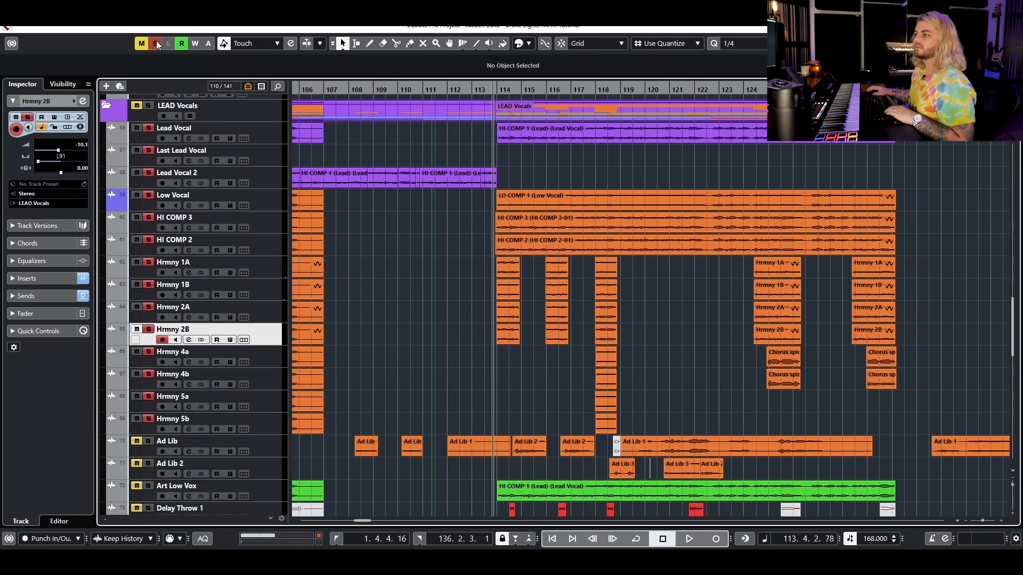
{"action": "left_click", "coordinate": [247, 297]}
{"action": "left_click", "coordinate": [268, 417], "text": "shift"}
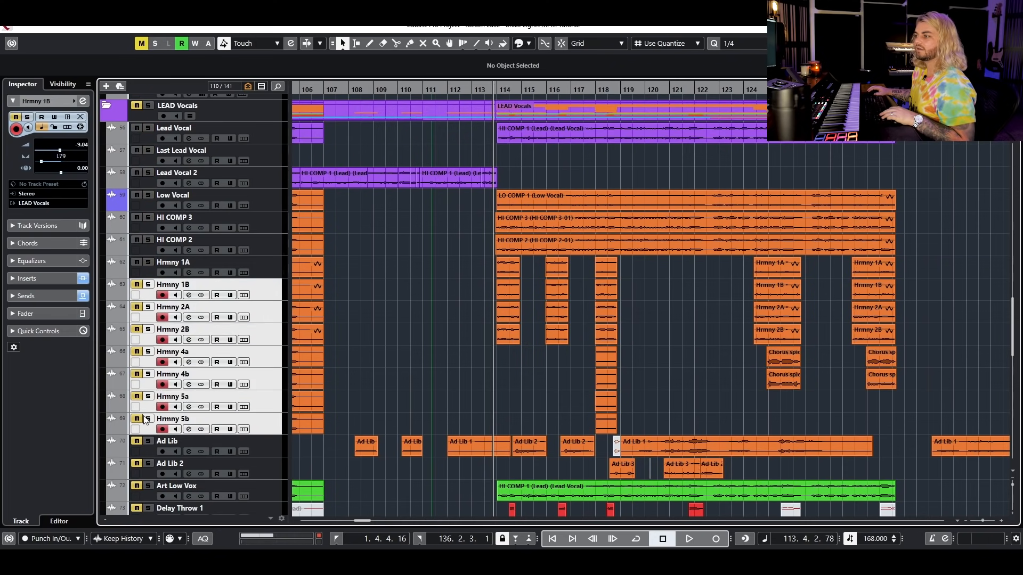
Play the full mix with all harmony layers from just before bar 114, selecting HI COMP 3 and Low Vocal while listening
{"action": "key", "text": "space"}
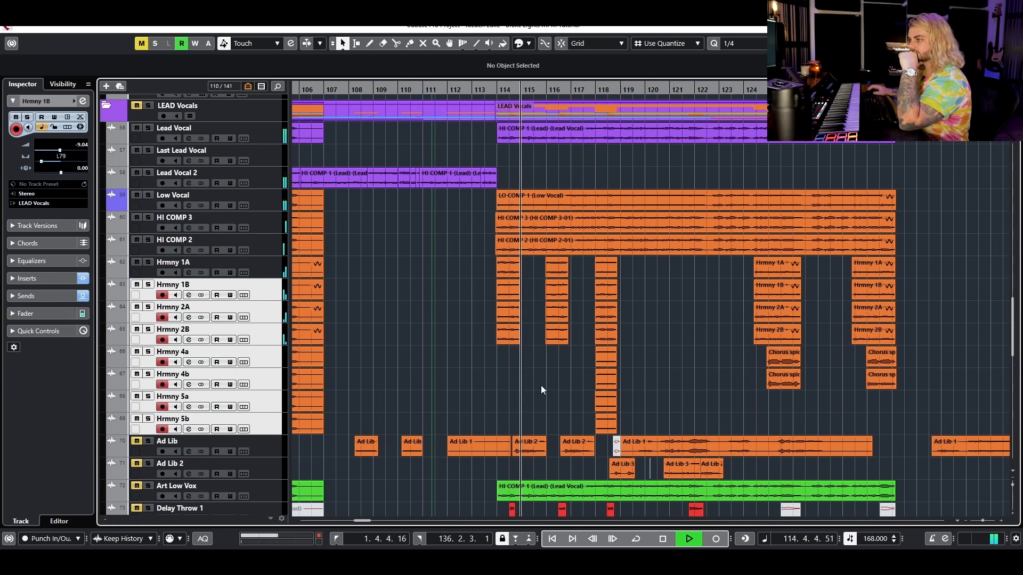
{"action": "left_click", "coordinate": [270, 222]}
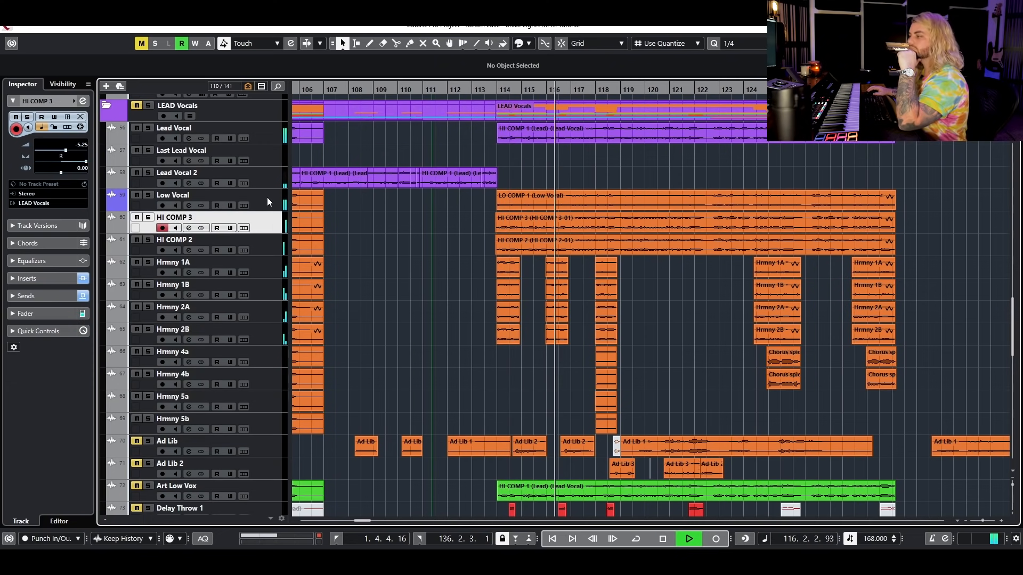
{"action": "left_click", "coordinate": [267, 197]}
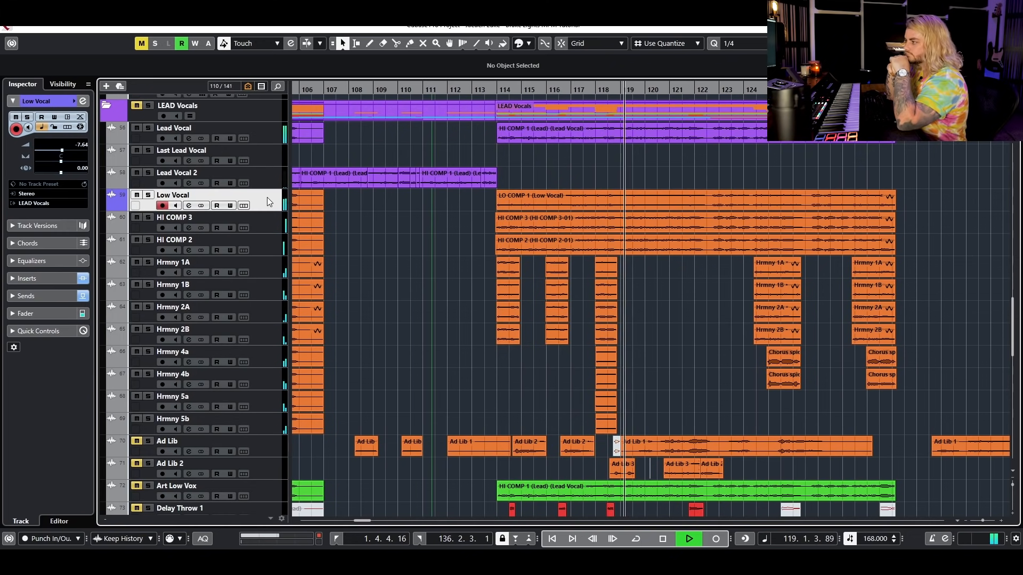
{"action": "key", "text": "space"}
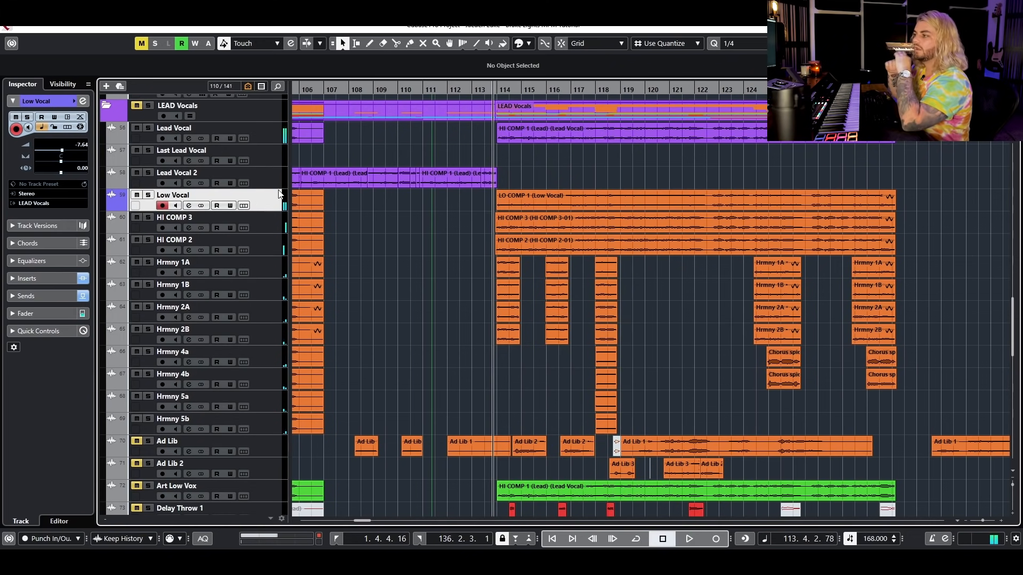
Unmute the Ad Lib and Ad Lib 2 tracks and play the chorus with them in the full mix
{"action": "scroll", "coordinate": [181, 362], "scroll_direction": "down", "scroll_amount": 2}
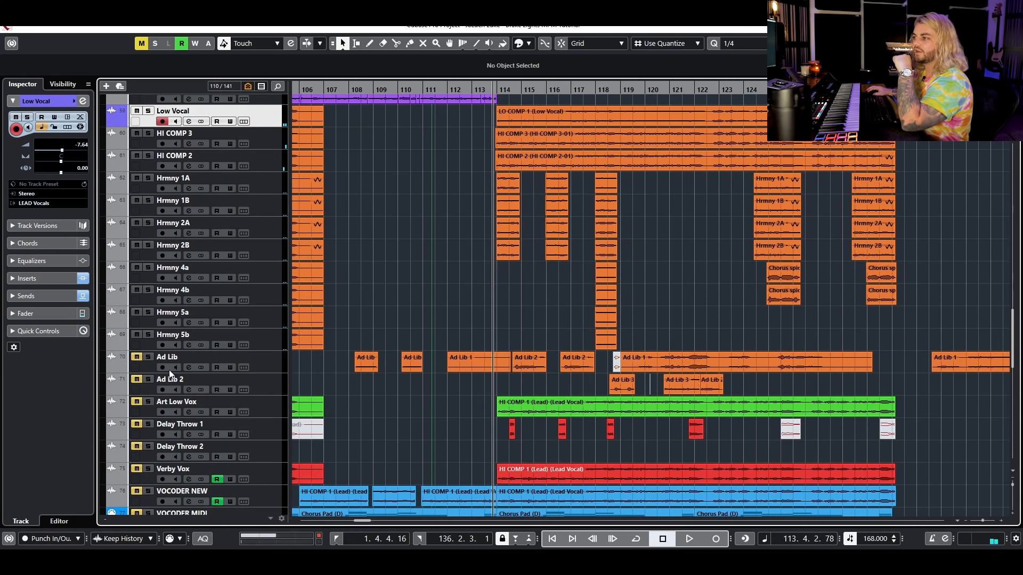
{"action": "left_click", "coordinate": [267, 382]}
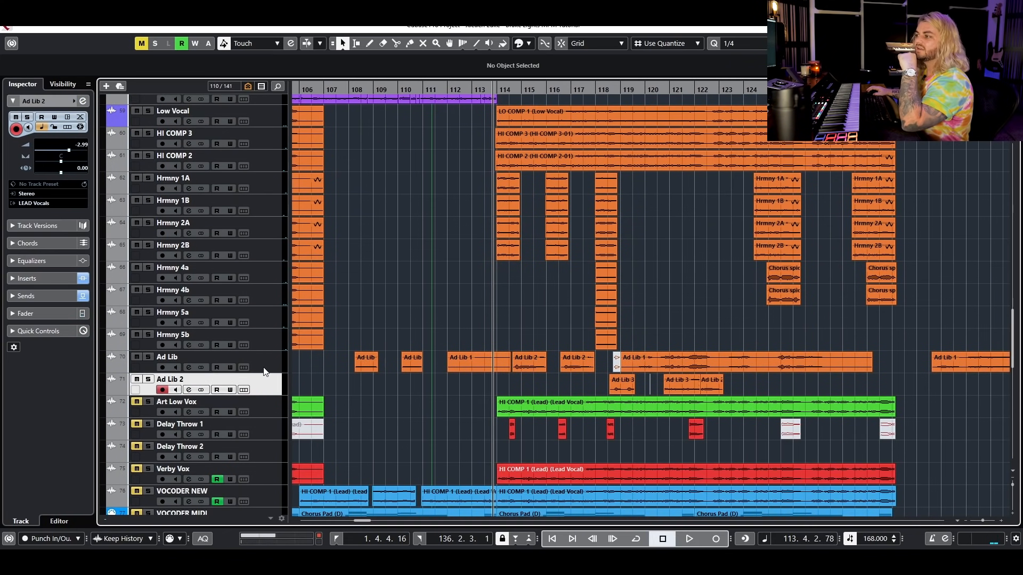
{"action": "left_click", "coordinate": [261, 372]}
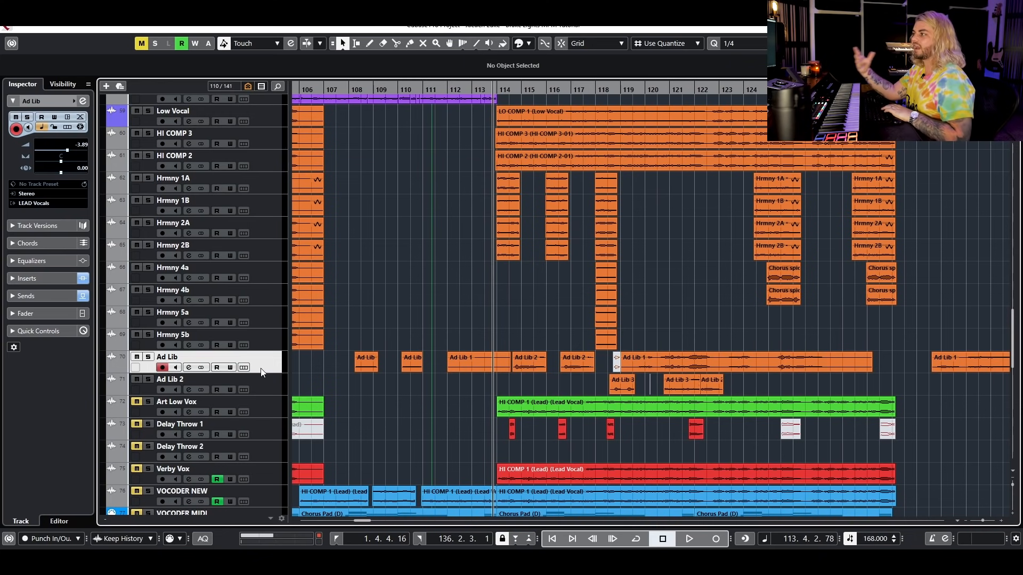
{"action": "key", "text": "space"}
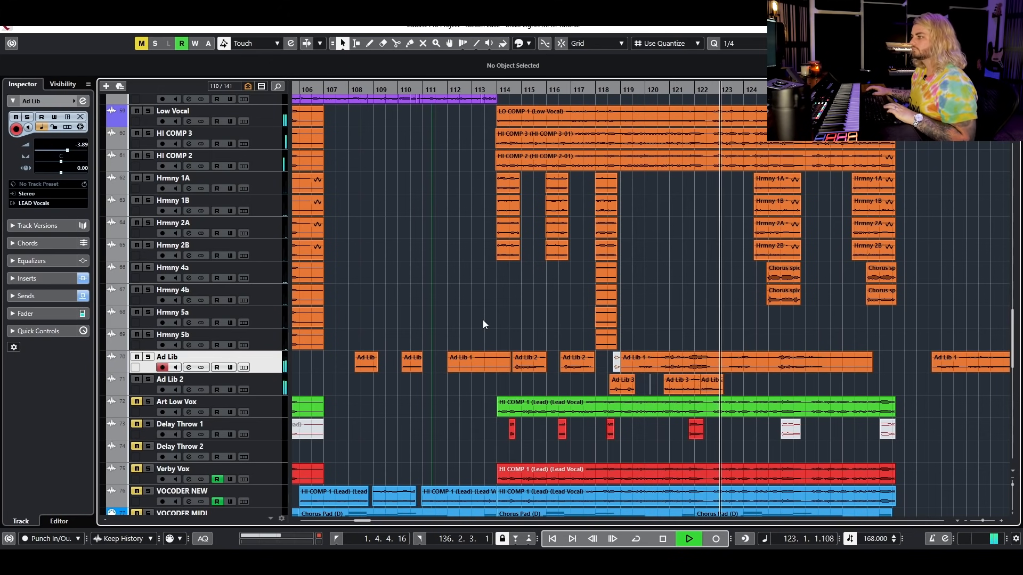
{"action": "key", "text": "space"}
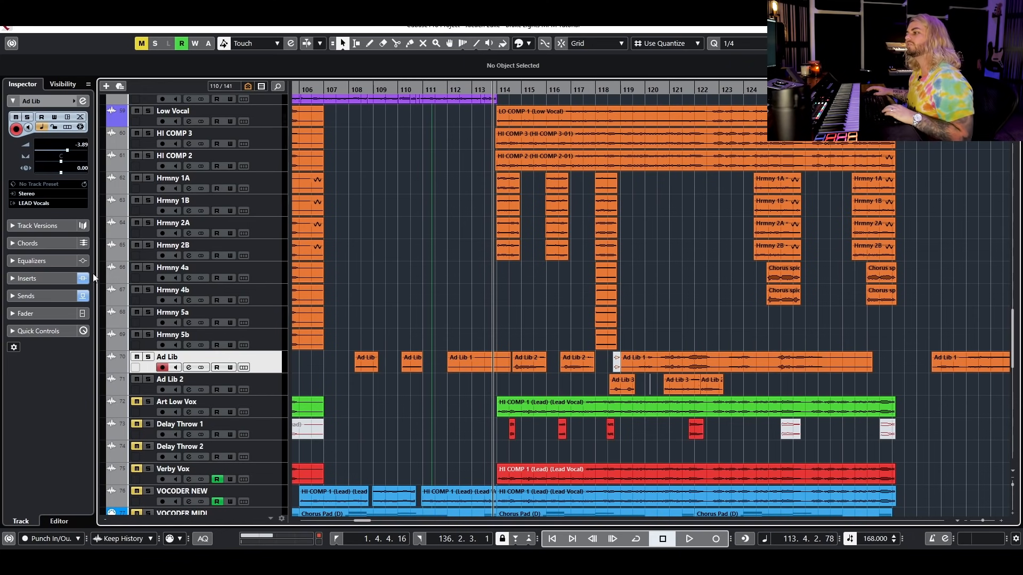
Solo the Art Low Vox track, open its channel settings moved clear of the tracks, and play its clip from just before bar 114
{"action": "left_click", "coordinate": [149, 401]}
{"action": "left_click", "coordinate": [271, 409]}
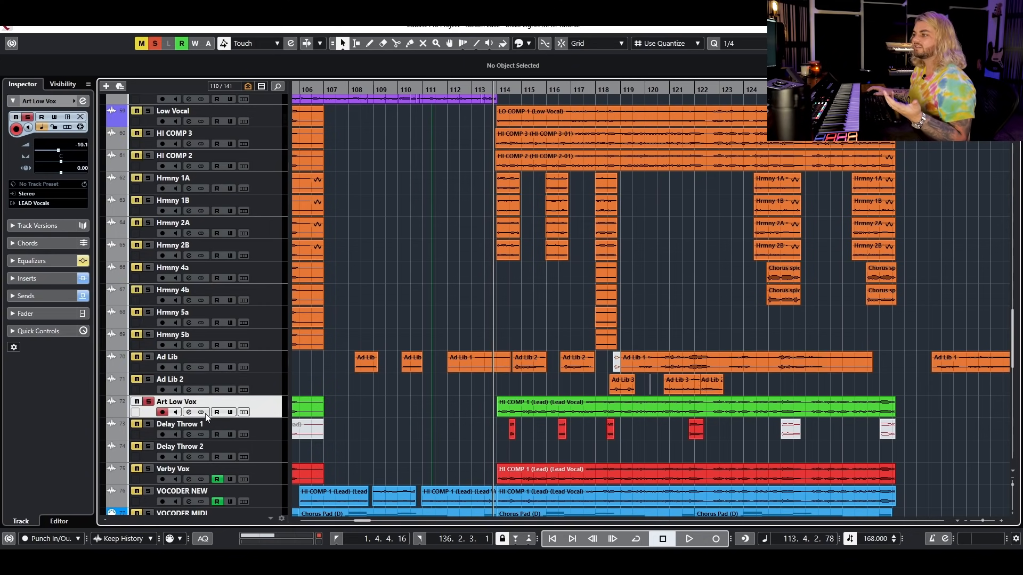
{"action": "left_click", "coordinate": [190, 413]}
{"action": "left_click_drag", "start_coordinate": [508, 180], "coordinate": [468, 467]}
{"action": "mouse_move", "coordinate": [678, 463]}
{"action": "left_mouse_down"}
{"action": "mouse_move", "coordinate": [460, 406]}
{"action": "mouse_move", "coordinate": [387, 321]}
{"action": "mouse_move", "coordinate": [423, 138]}
{"action": "mouse_move", "coordinate": [602, 208]}
{"action": "mouse_move", "coordinate": [820, 79]}
{"action": "mouse_move", "coordinate": [815, 59]}
{"action": "mouse_move", "coordinate": [811, 109]}
{"action": "mouse_move", "coordinate": [699, 247]}
{"action": "mouse_move", "coordinate": [676, 481]}
{"action": "left_mouse_up"}
{"action": "key", "text": "space"}
{"action": "key", "text": "space"}
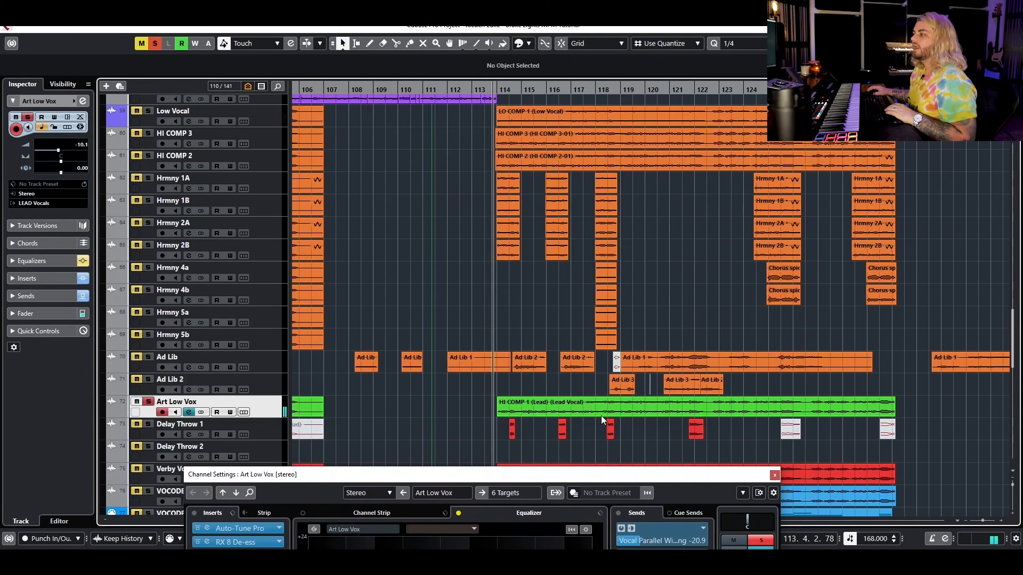
Bring the Art Low Vox channel settings back into view, activate and open its Doubler4 Stereo insert, and play the track with it
{"action": "left_click", "coordinate": [567, 414]}
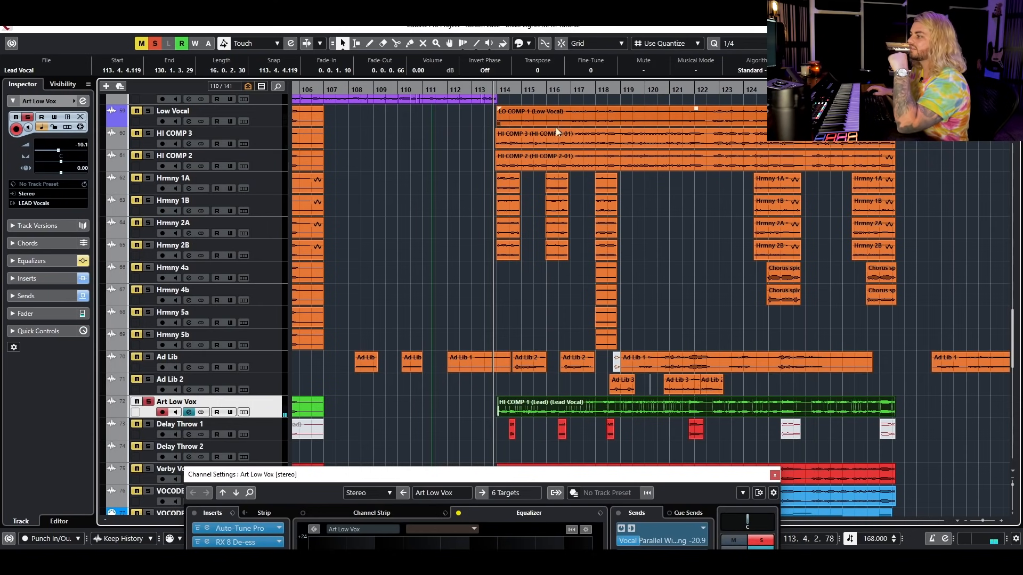
{"action": "left_click_drag", "start_coordinate": [556, 480], "coordinate": [644, 147]}
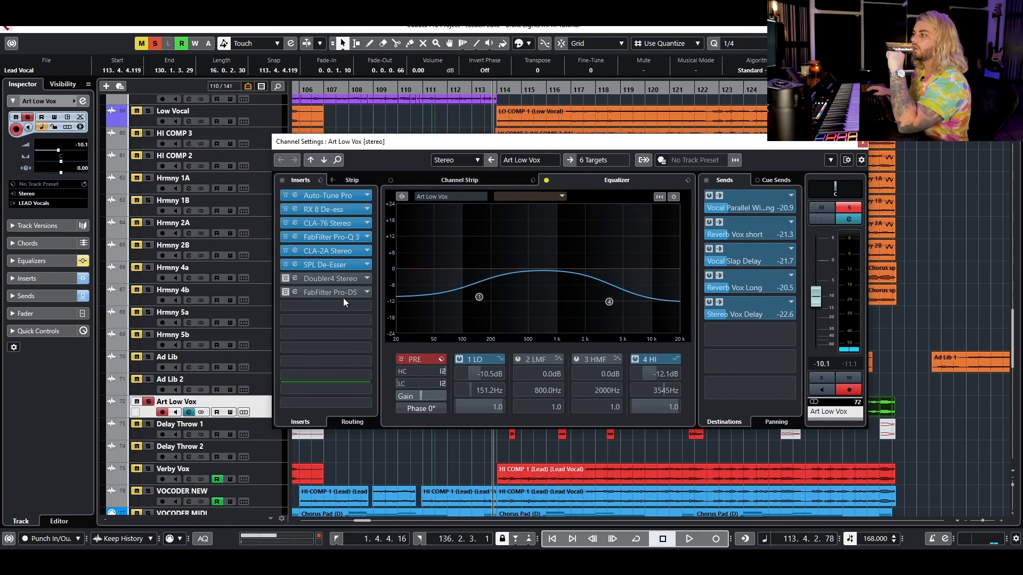
{"action": "left_click", "coordinate": [287, 275]}
{"action": "left_click", "coordinate": [321, 278]}
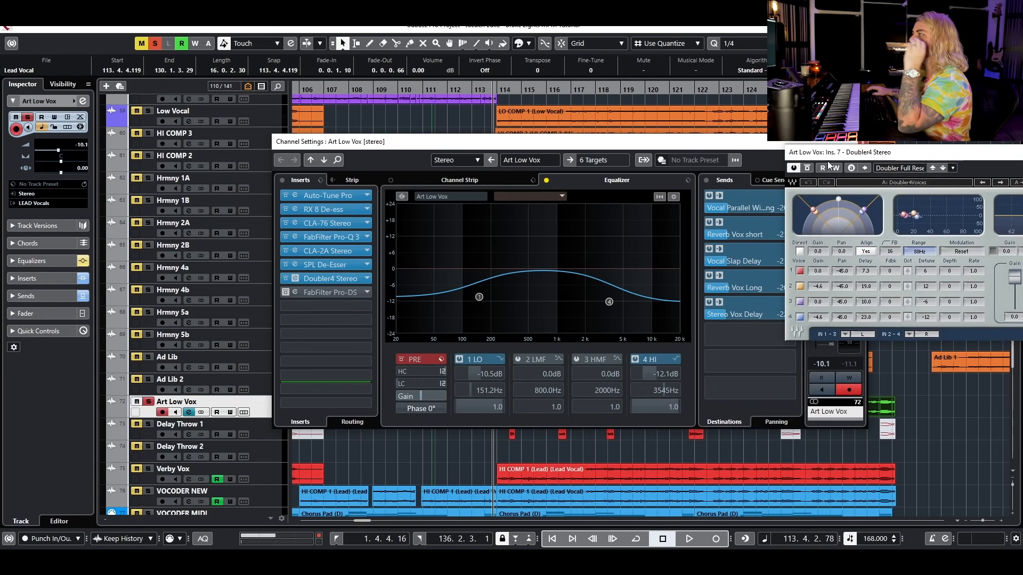
{"action": "left_click_drag", "start_coordinate": [847, 150], "coordinate": [470, 208]}
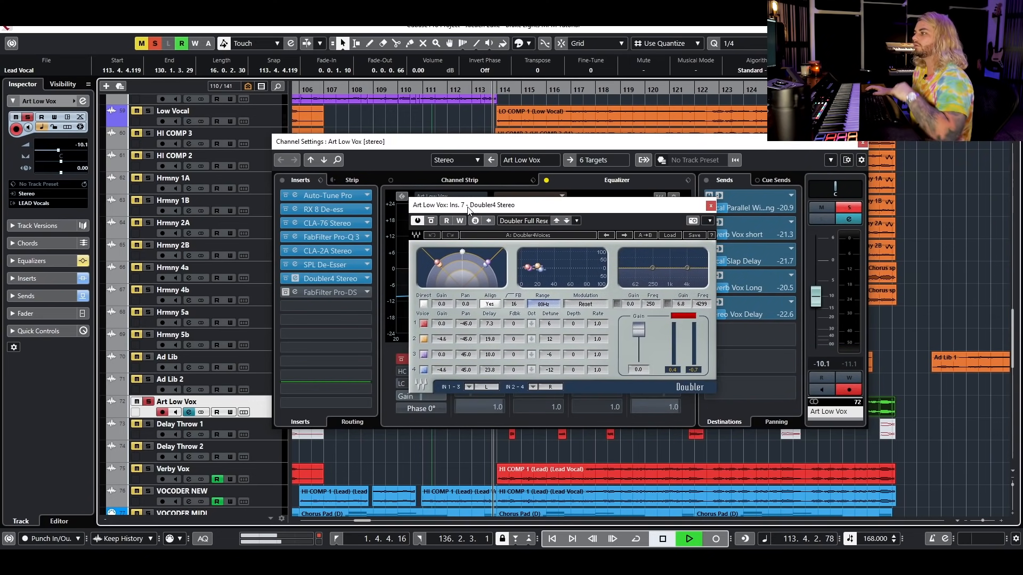
{"action": "key", "text": "space"}
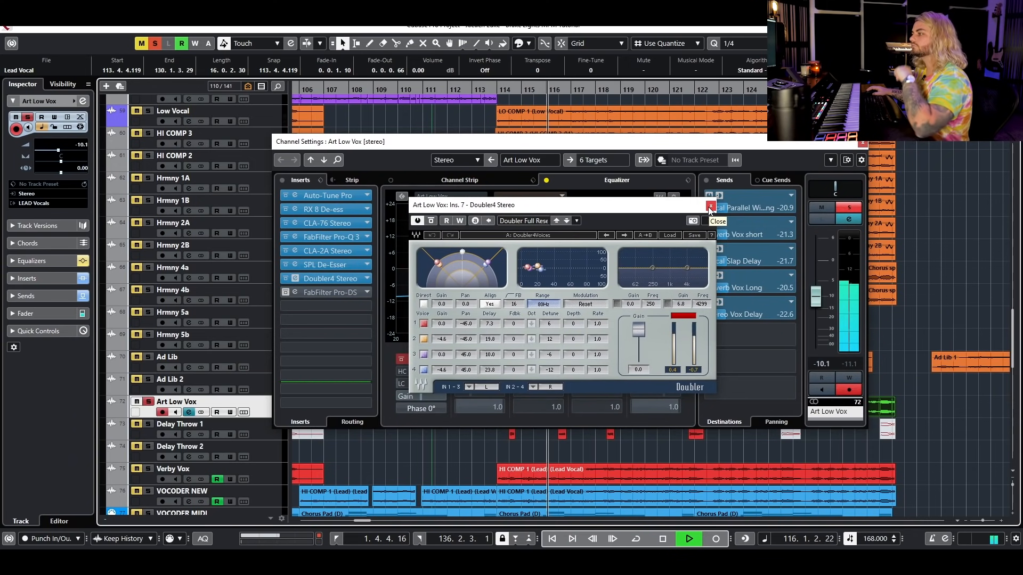
Compare the Art Low Vox clip with the Doubler's Direct signal switched off and back on, playing from just before bar 114
{"action": "key", "text": "space"}
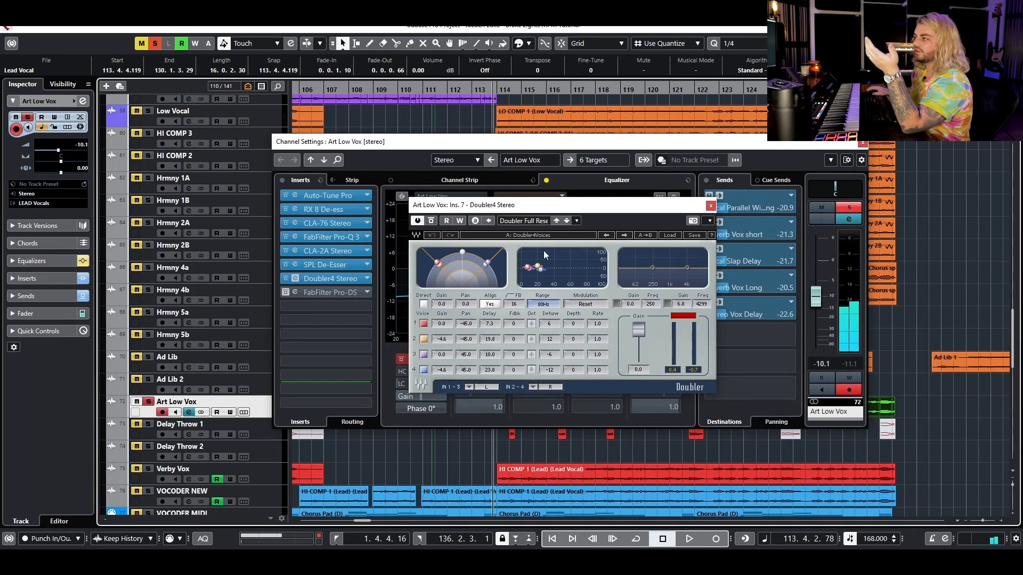
{"action": "left_click", "coordinate": [423, 305]}
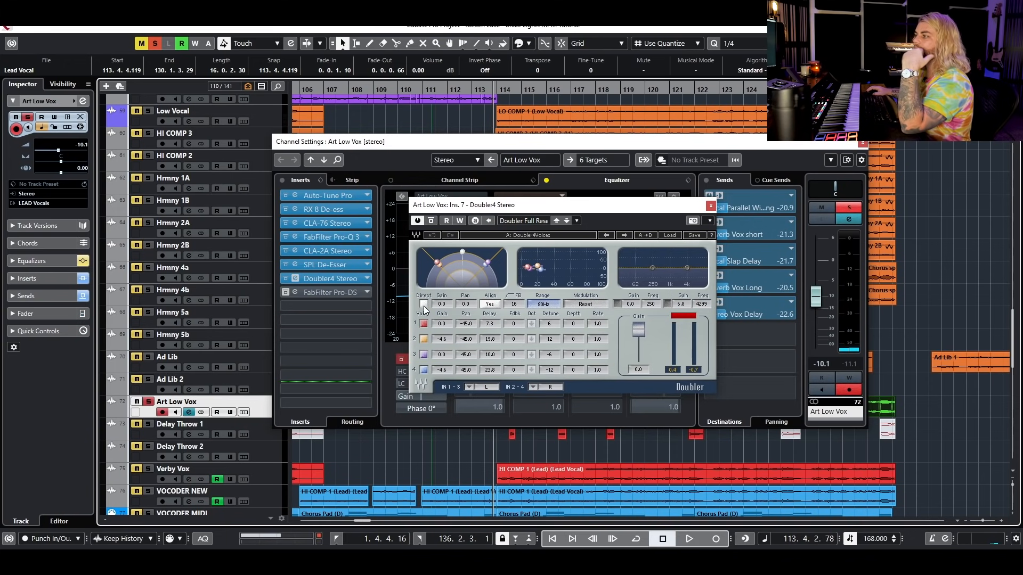
{"action": "key", "text": "space"}
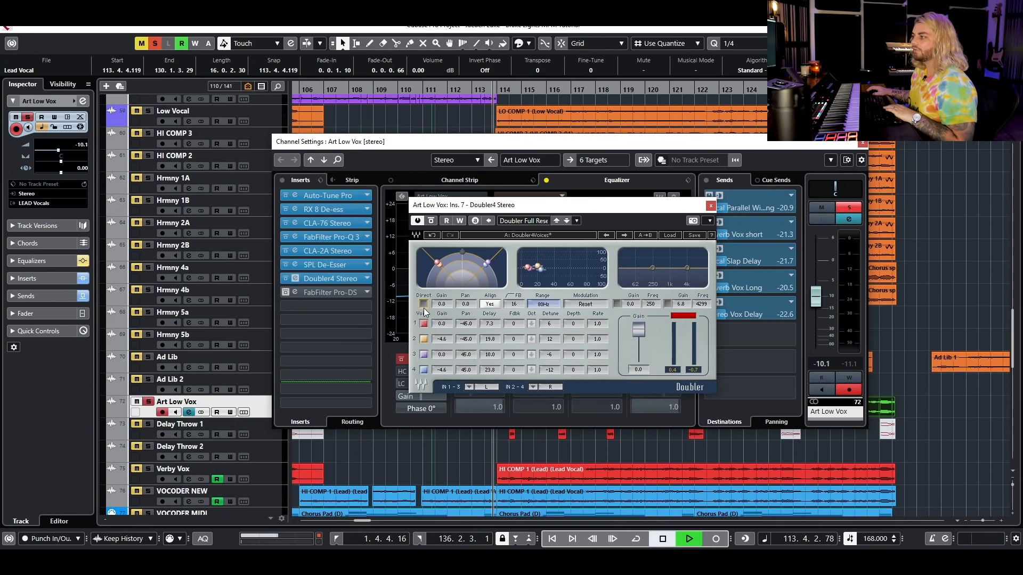
{"action": "left_click", "coordinate": [424, 305]}
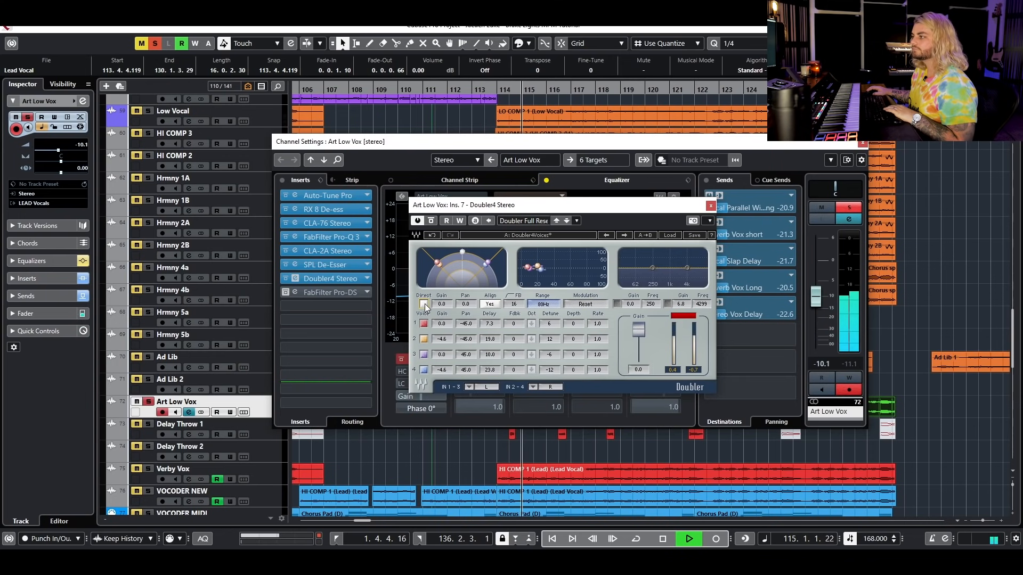
{"action": "key", "text": "space"}
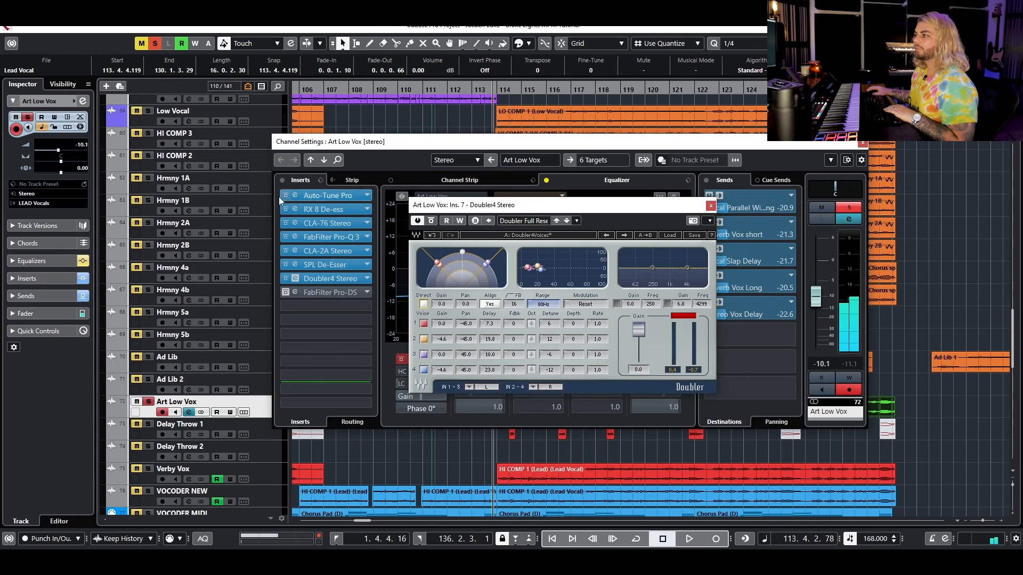
Inspect the Auto-Tune Pro insert on Art Low Vox, close it along with the channel settings, and clear the clip selection
{"action": "left_click", "coordinate": [325, 196]}
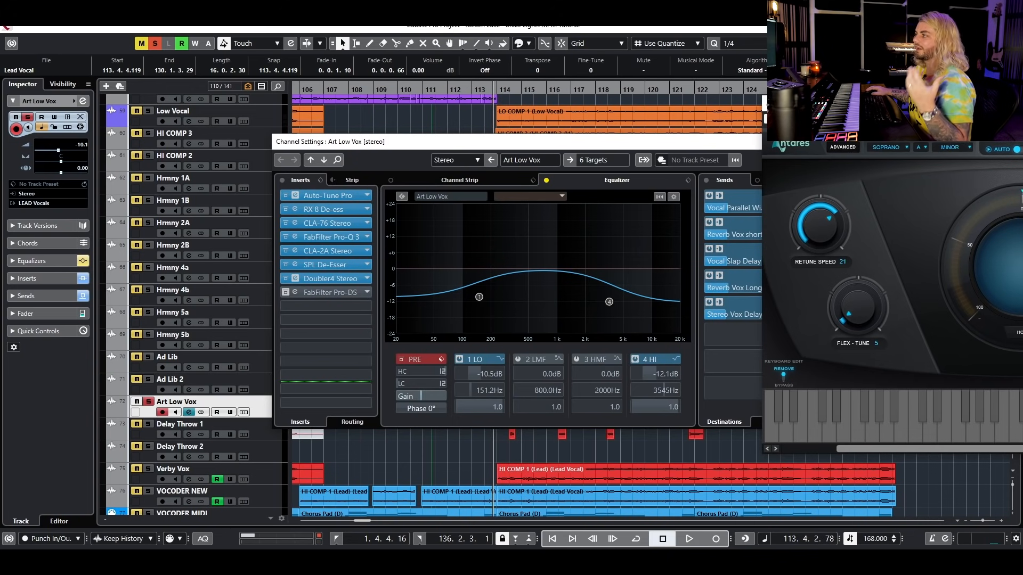
{"action": "left_click_drag", "start_coordinate": [931, 109], "coordinate": [493, 109]}
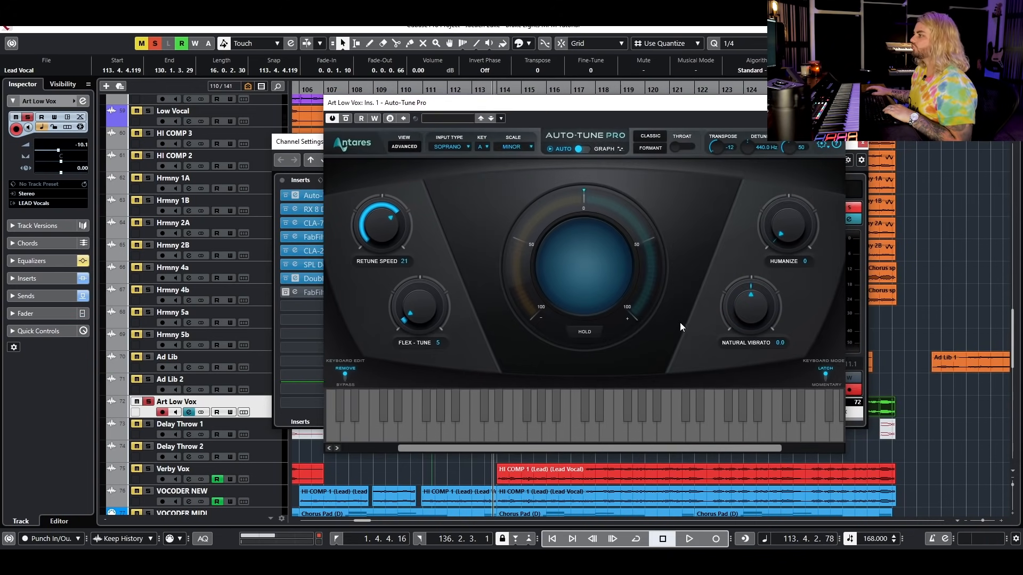
{"action": "left_click", "coordinate": [840, 103]}
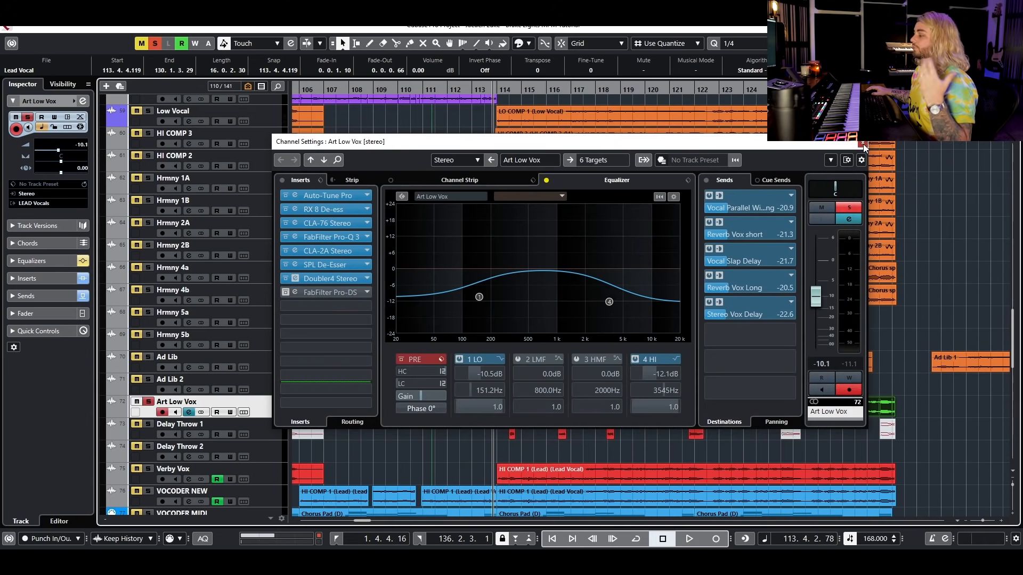
{"action": "left_click", "coordinate": [861, 142]}
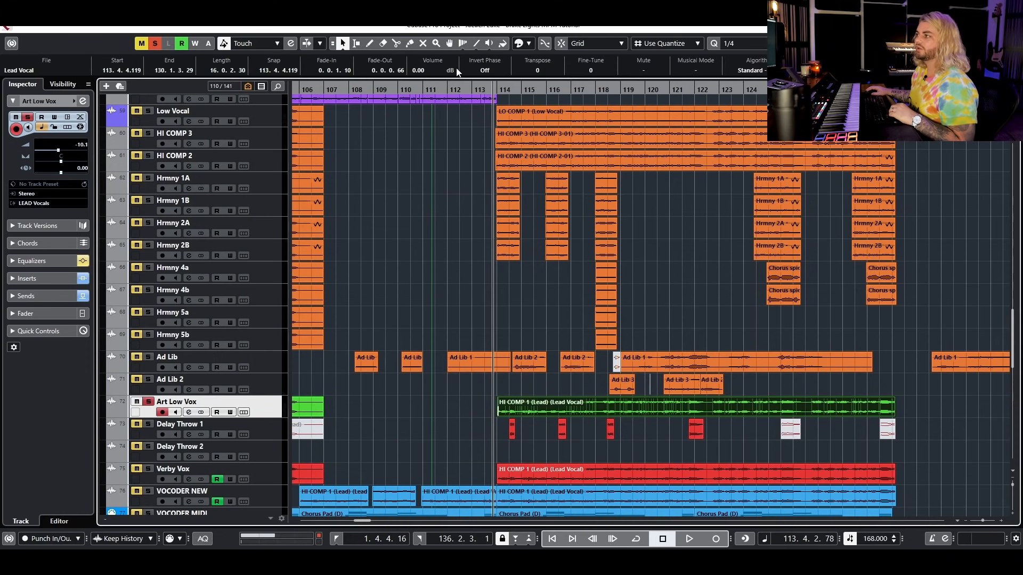
{"action": "left_click", "coordinate": [557, 294]}
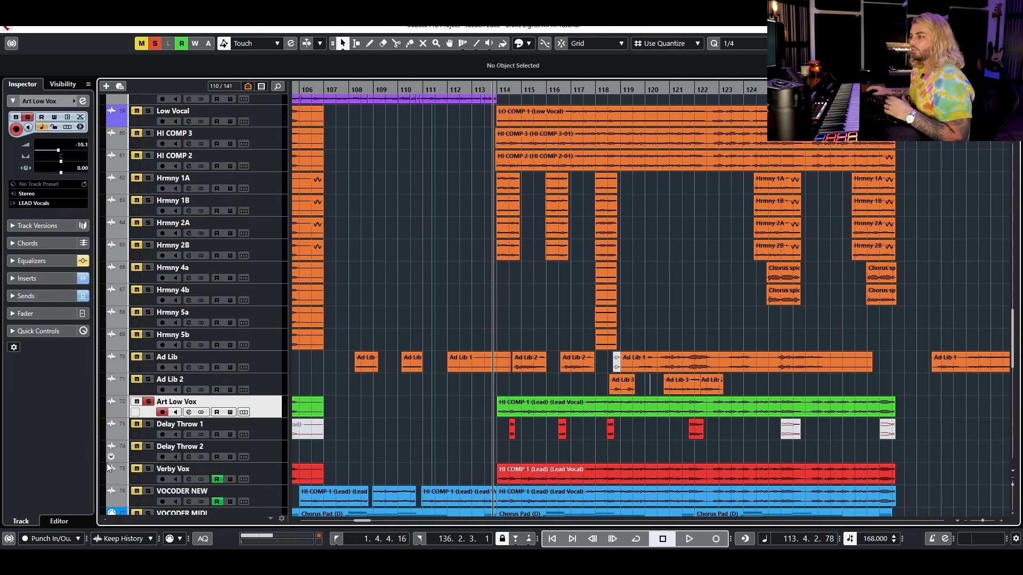
Reopen the Art Low Vox channel settings, play the track, activate its FabFilter Pro-DS insert, and play it again
{"action": "left_click", "coordinate": [189, 412]}
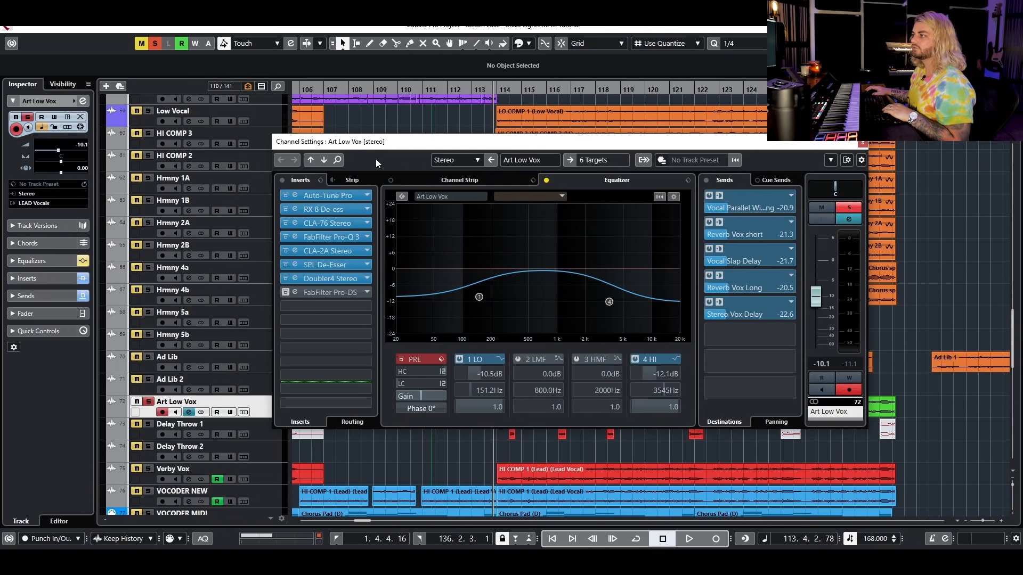
{"action": "key", "text": "space"}
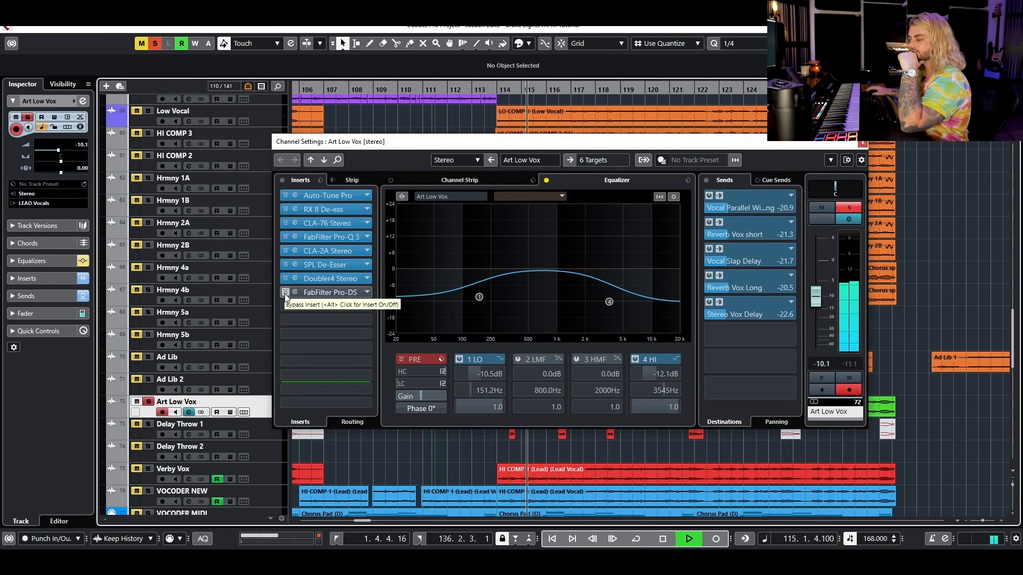
{"action": "key", "text": "space"}
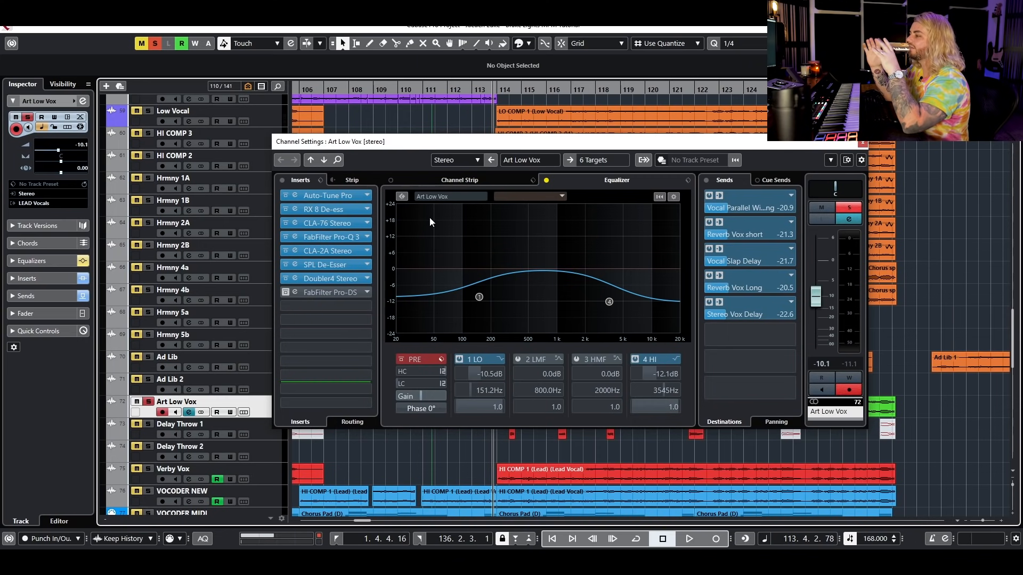
{"action": "left_click", "coordinate": [284, 293]}
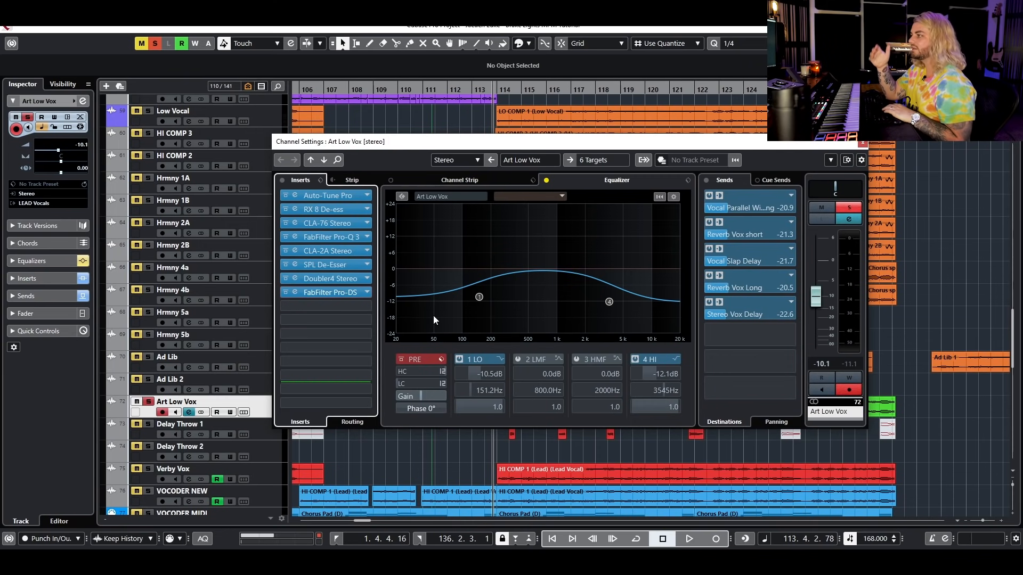
{"action": "key", "text": "space"}
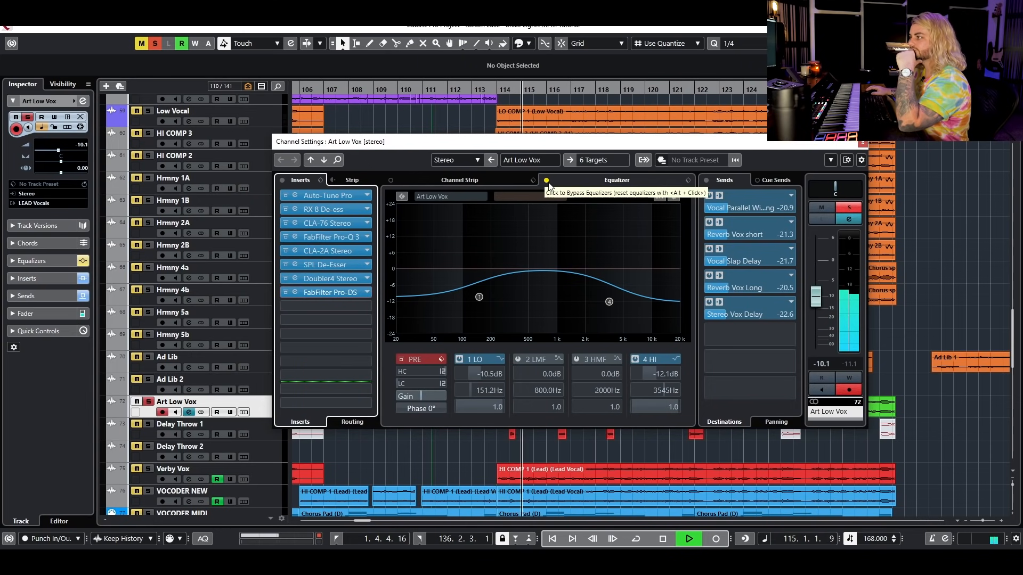
{"action": "key", "text": "space"}
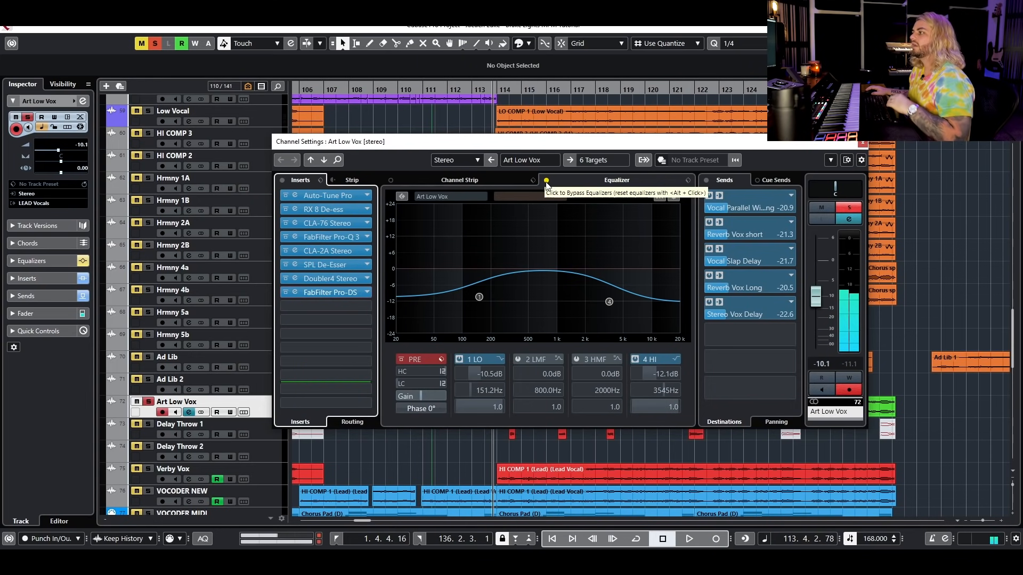
Enable the Art Low Vox equalizer, compare it bypassed and active during playback, and close the channel settings
{"action": "left_click", "coordinate": [546, 180]}
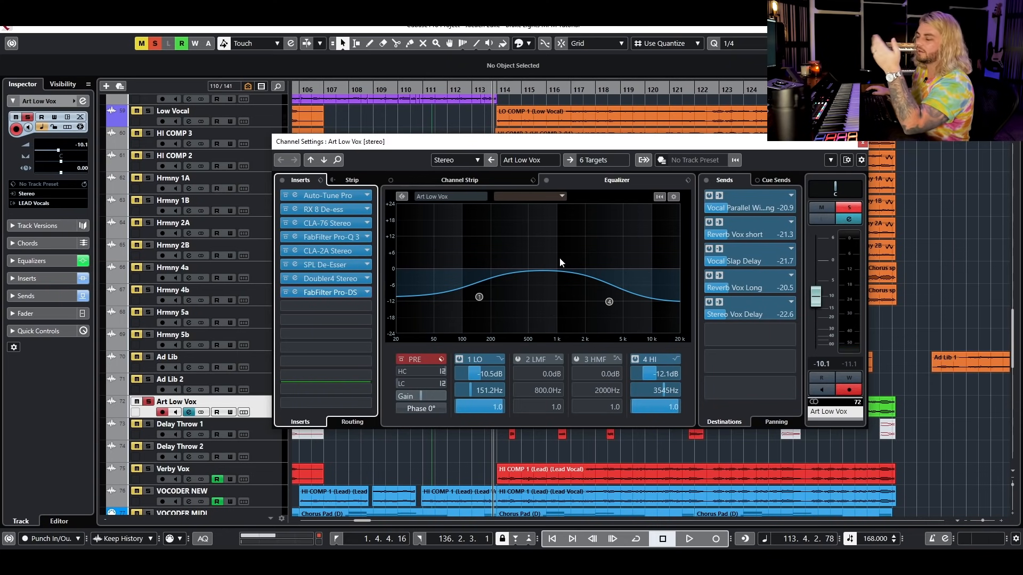
{"action": "key", "text": "space"}
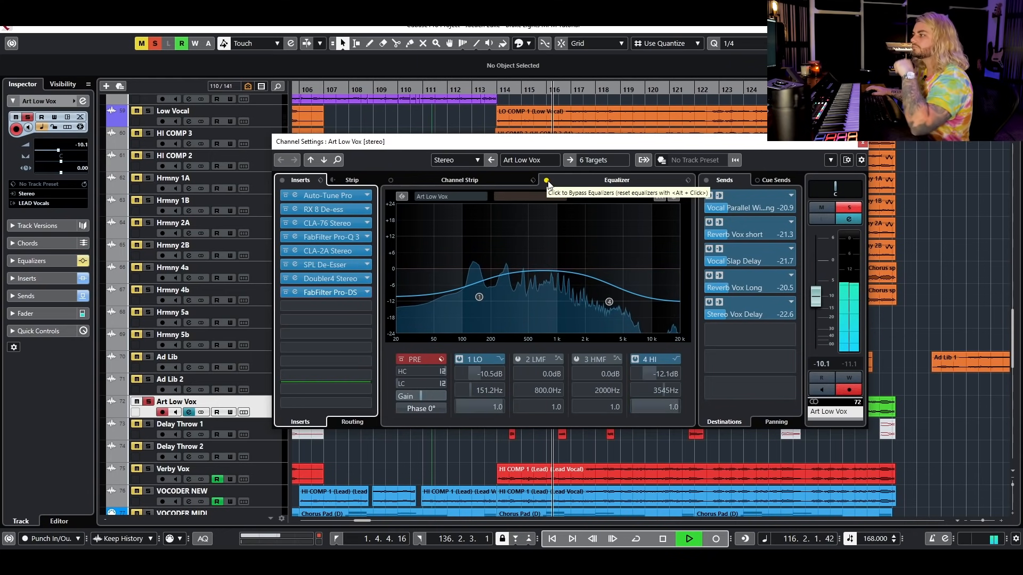
{"action": "key", "text": "space"}
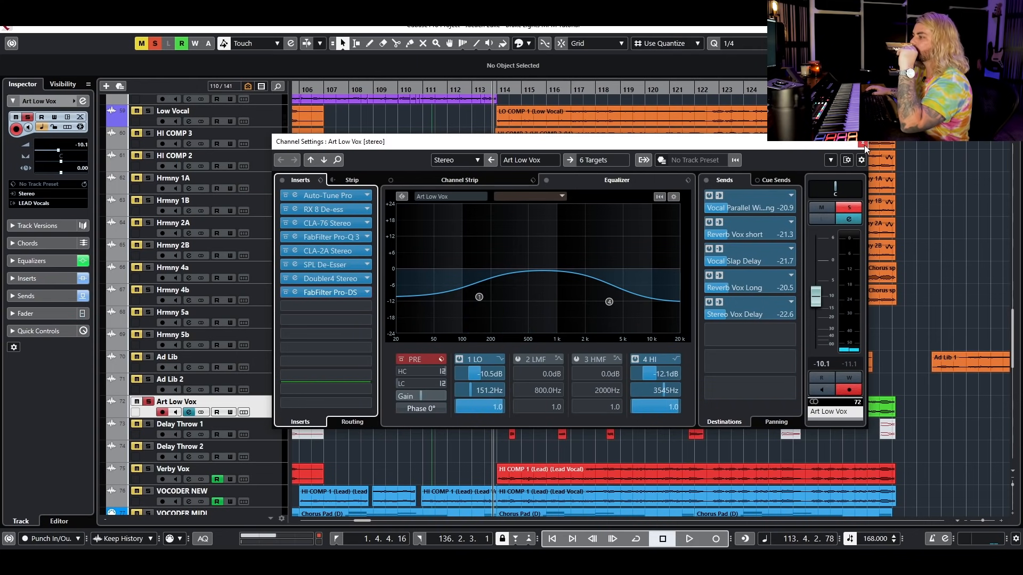
{"action": "key", "text": "e"}
Solo the entire LEAD Vocals folder
{"action": "scroll", "coordinate": [366, 378], "scroll_direction": "up", "scroll_amount": 4}
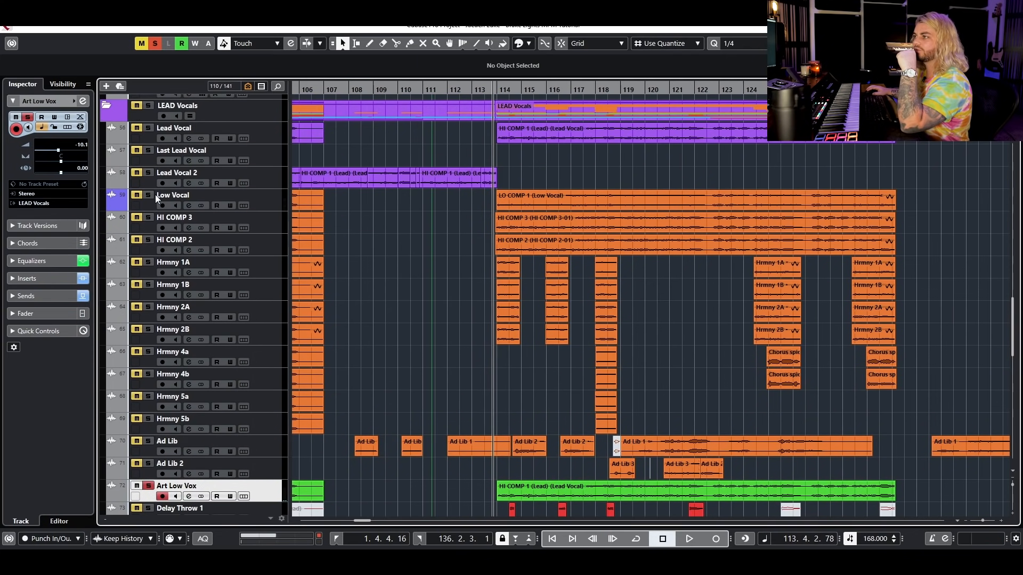
{"action": "left_click", "coordinate": [147, 112]}
{"action": "left_click", "coordinate": [148, 106]}
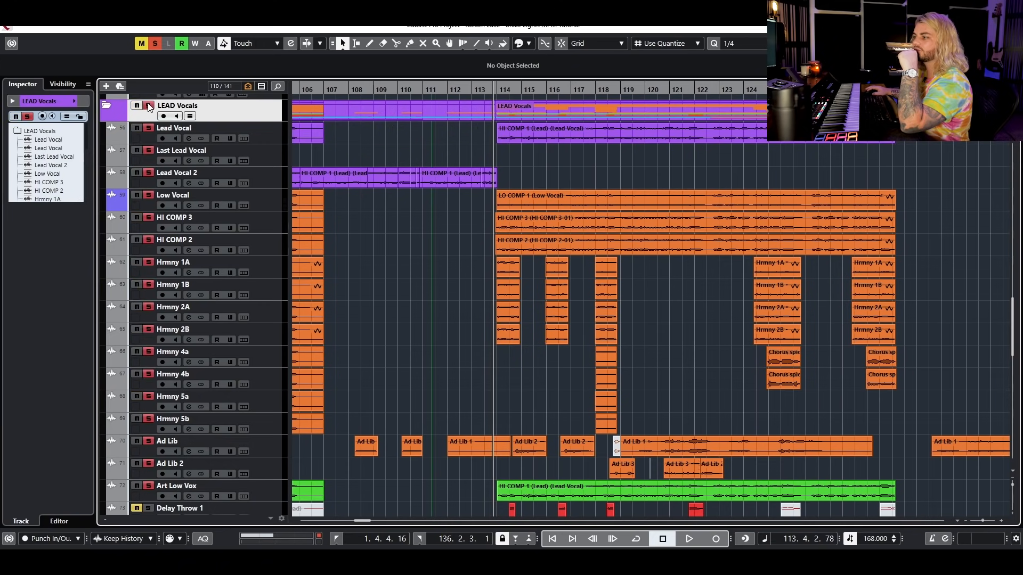
Play the soloed vocal stack from just before bar 114, toggling the solo of Art Low Vox off and on to compare
{"action": "scroll", "coordinate": [481, 420], "scroll_direction": "down", "scroll_amount": 3}
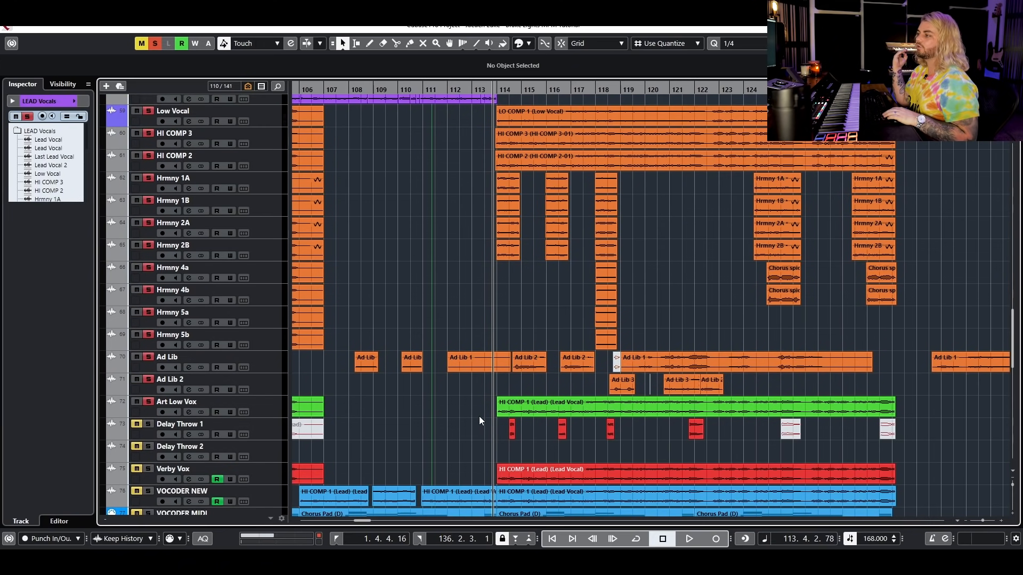
{"action": "scroll", "coordinate": [480, 417], "scroll_direction": "down", "scroll_amount": 2}
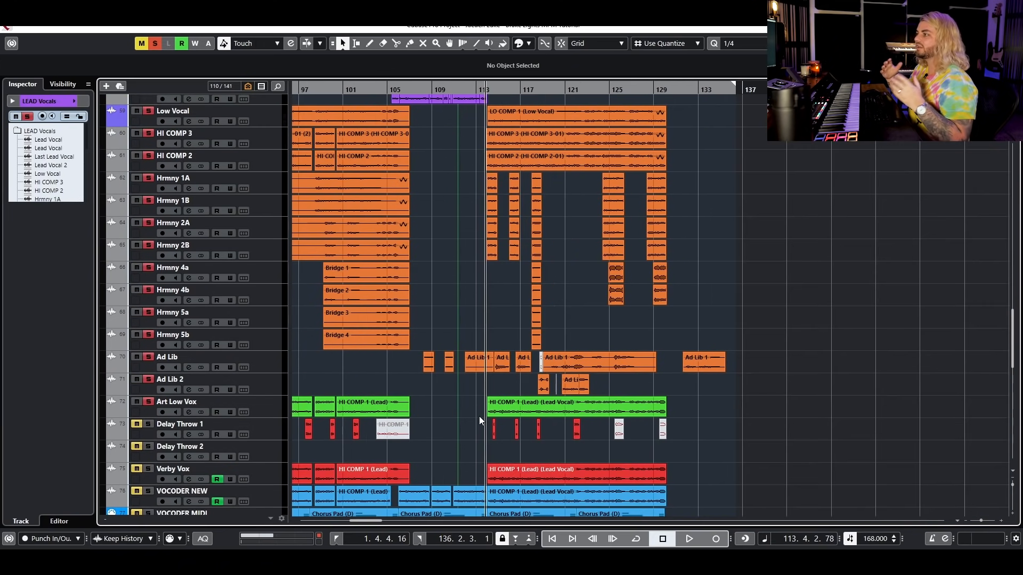
{"action": "scroll", "coordinate": [495, 389], "scroll_direction": "left", "scroll_amount": 8}
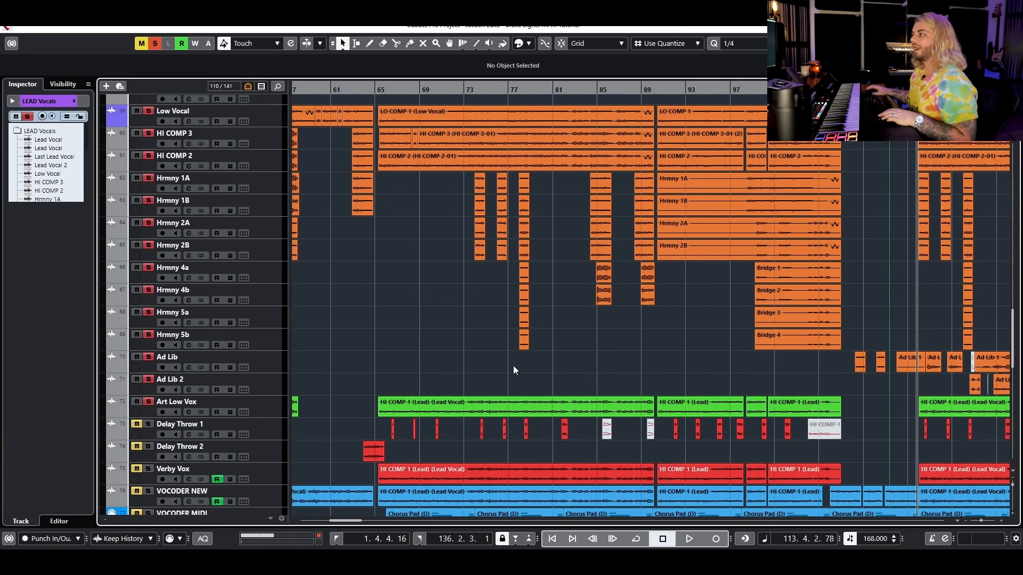
{"action": "scroll", "coordinate": [639, 336], "scroll_direction": "right", "scroll_amount": 6}
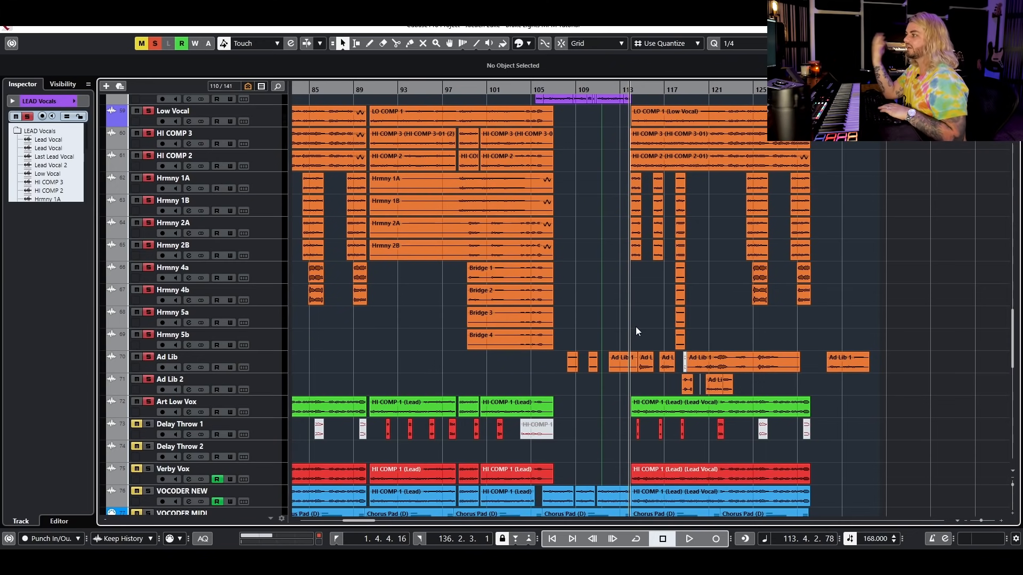
{"action": "key", "text": "space"}
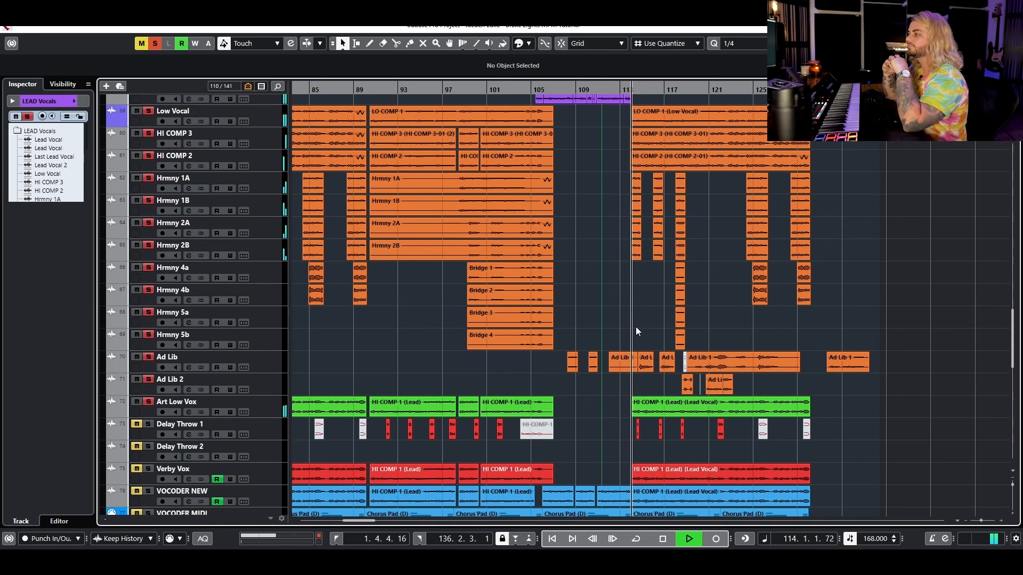
{"action": "left_click", "coordinate": [148, 403]}
{"action": "left_click", "coordinate": [149, 403]}
{"action": "scroll", "coordinate": [480, 369], "scroll_direction": "left", "scroll_amount": 5}
{"action": "key", "text": "space"}
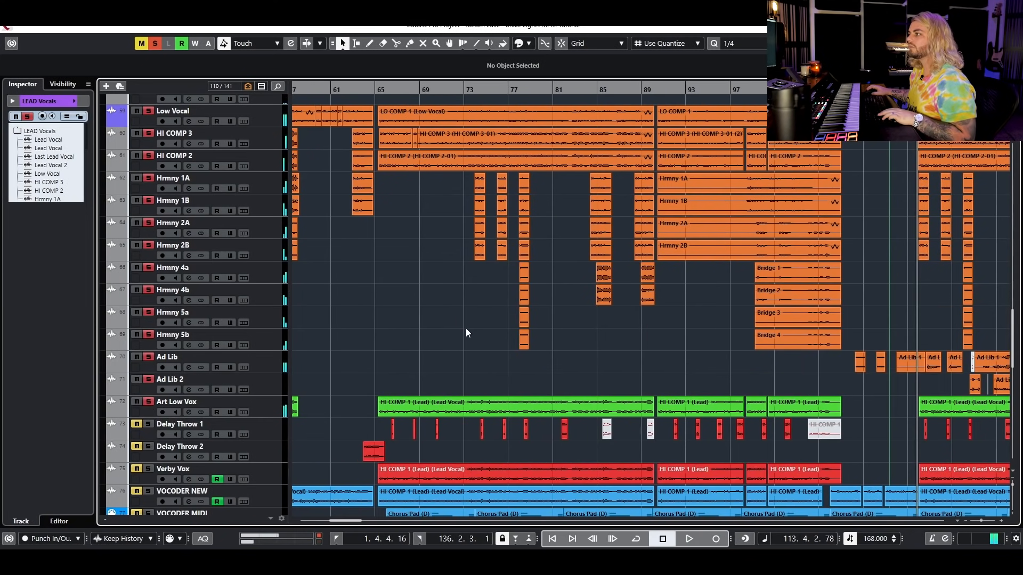
Play the soloed lead vocal layers from bar 49 at the end of the first chorus
{"action": "scroll", "coordinate": [466, 328], "scroll_direction": "left", "scroll_amount": 3}
{"action": "scroll", "coordinate": [405, 257], "scroll_direction": "left", "scroll_amount": 5}
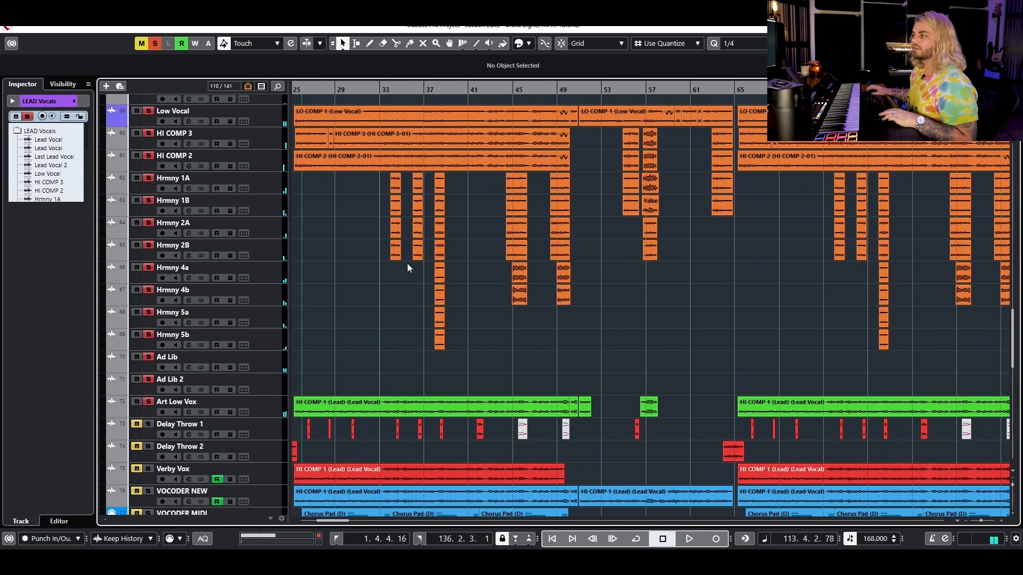
{"action": "left_click", "coordinate": [558, 88]}
{"action": "key", "text": "space"}
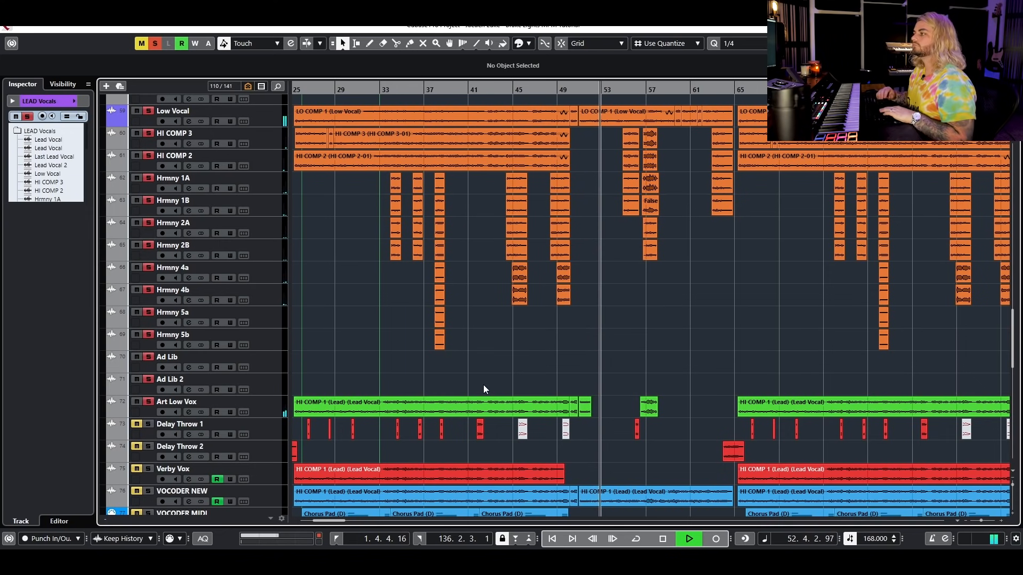
{"action": "key", "text": "space"}
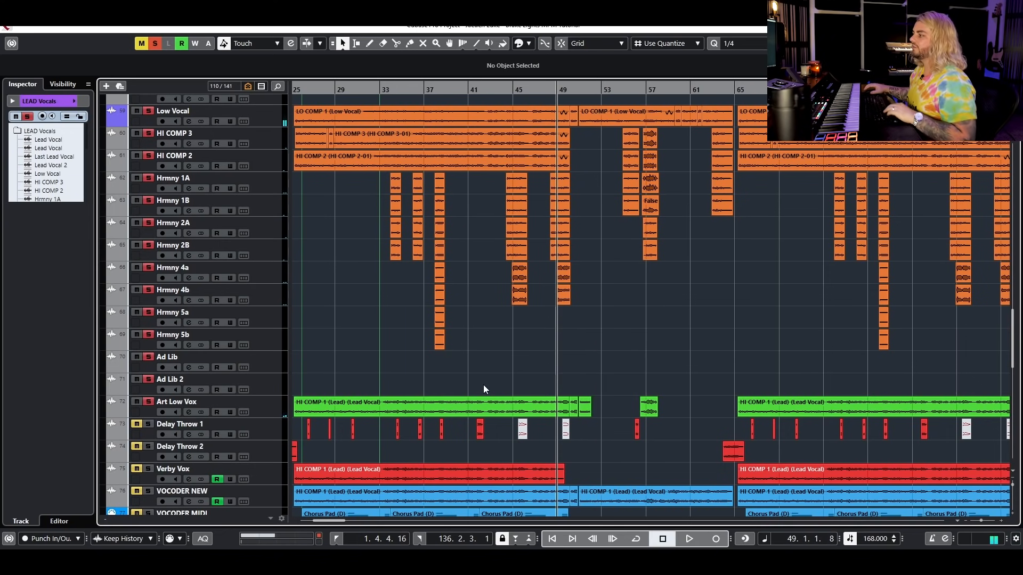
Deactivate all solo states in the project and review the tracks in the LEAD Vocals folder
{"action": "scroll", "coordinate": [498, 381], "scroll_direction": "down", "scroll_amount": 2, "text": "ctrl"}
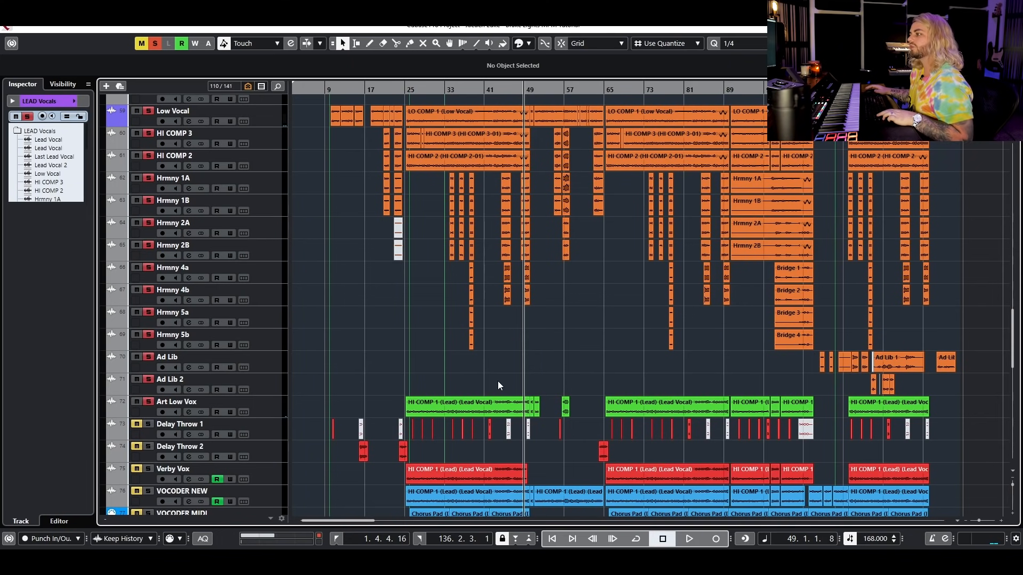
{"action": "scroll", "coordinate": [498, 382], "scroll_direction": "right", "scroll_amount": 2}
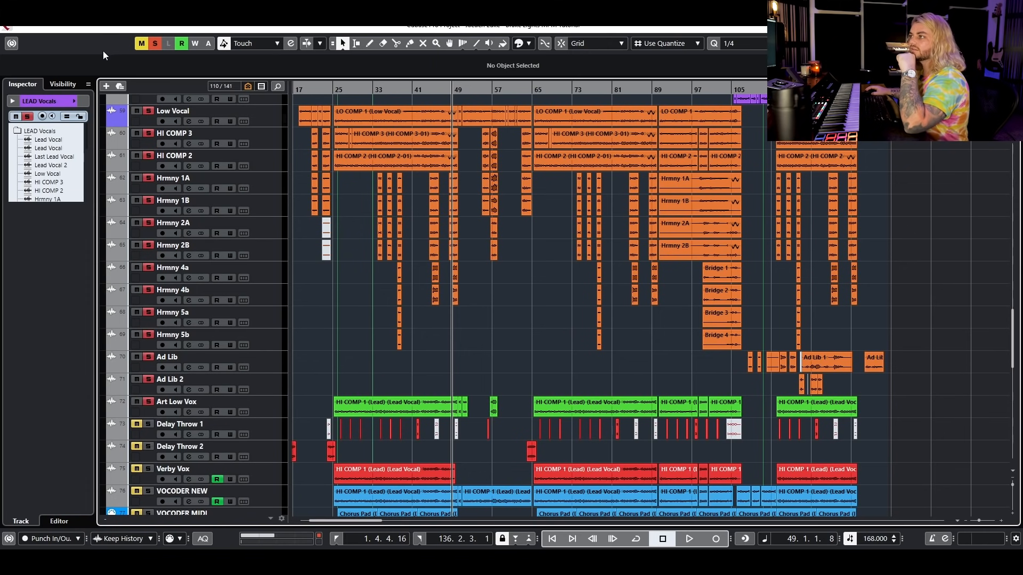
{"action": "left_click", "coordinate": [155, 43]}
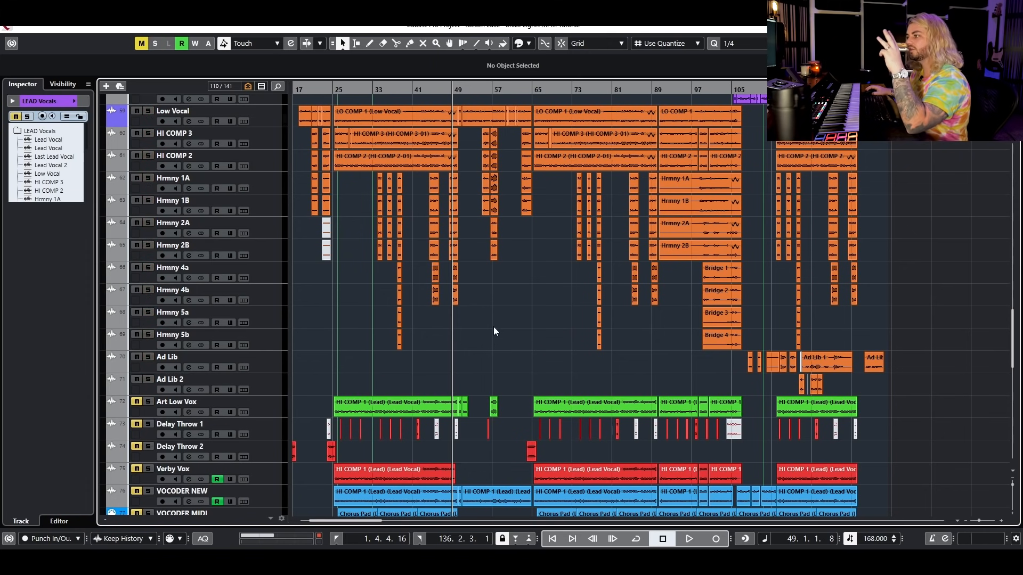
{"action": "scroll", "coordinate": [430, 392], "scroll_direction": "down", "scroll_amount": 3}
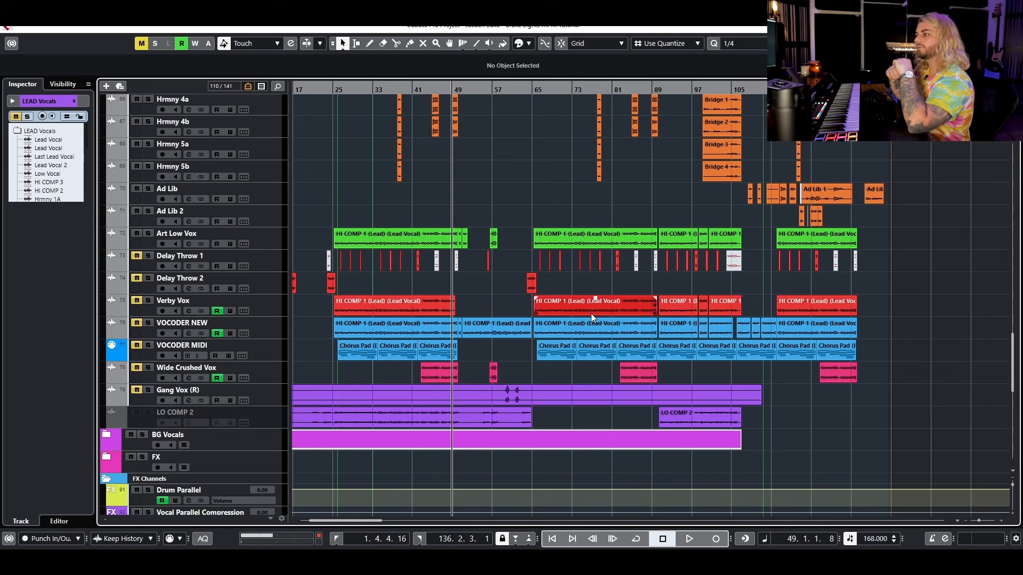
{"action": "scroll", "coordinate": [590, 313], "scroll_direction": "up", "scroll_amount": 6}
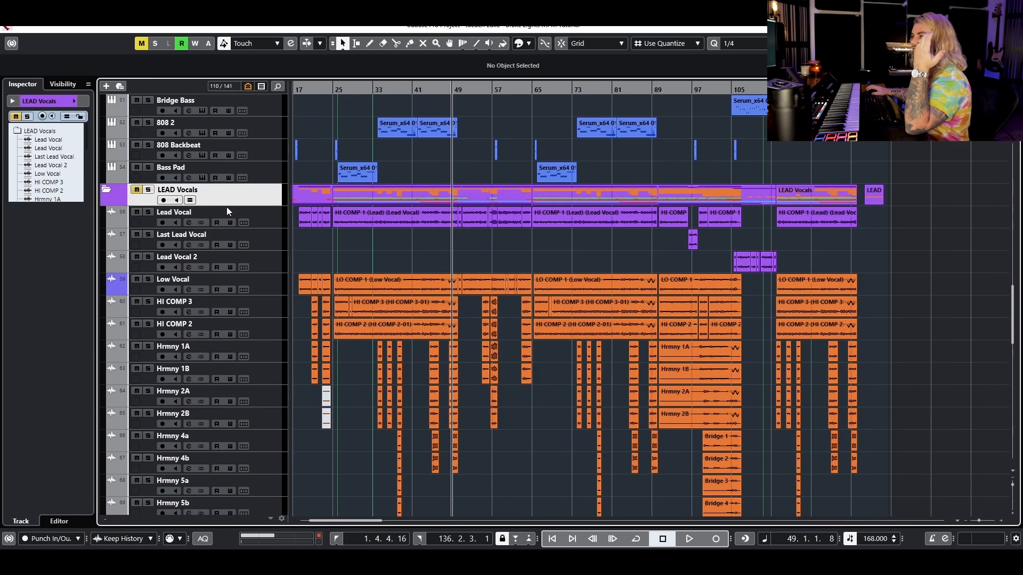
Open the channel settings of the Lead Vocal track and review its reverb and delay sends
{"action": "left_click", "coordinate": [190, 221]}
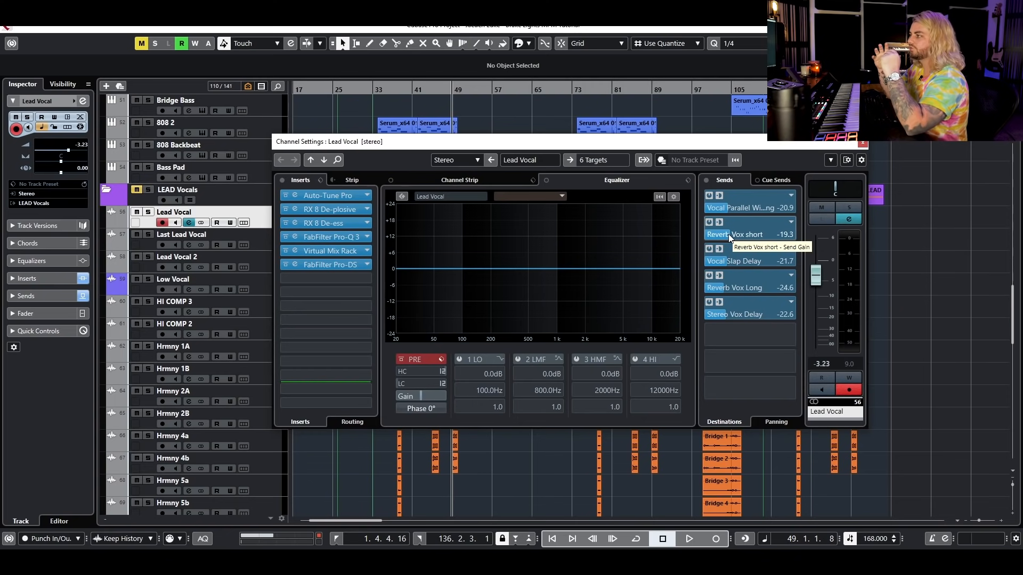
{"action": "scroll", "coordinate": [208, 250], "scroll_direction": "down", "scroll_amount": 3}
{"action": "scroll", "coordinate": [209, 251], "scroll_direction": "up", "scroll_amount": 3}
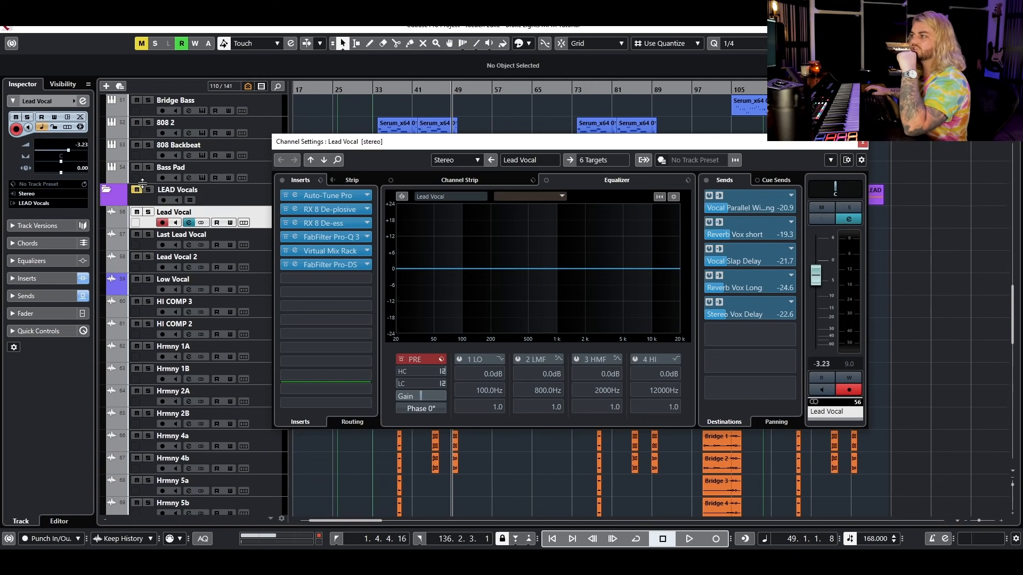
Solo the Lead Vocal track and open the channel settings of the Reverb Vox short FX channel, keeping the window clear of the timeline
{"action": "left_click", "coordinate": [148, 212]}
{"action": "scroll", "coordinate": [147, 320], "scroll_direction": "down", "scroll_amount": 15}
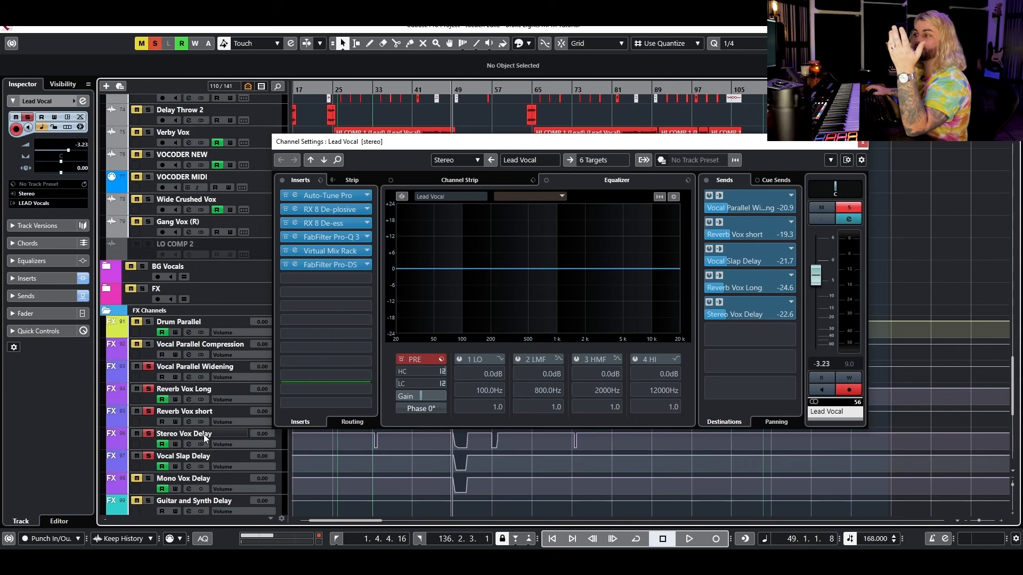
{"action": "left_click", "coordinate": [148, 461]}
{"action": "left_click", "coordinate": [149, 422]}
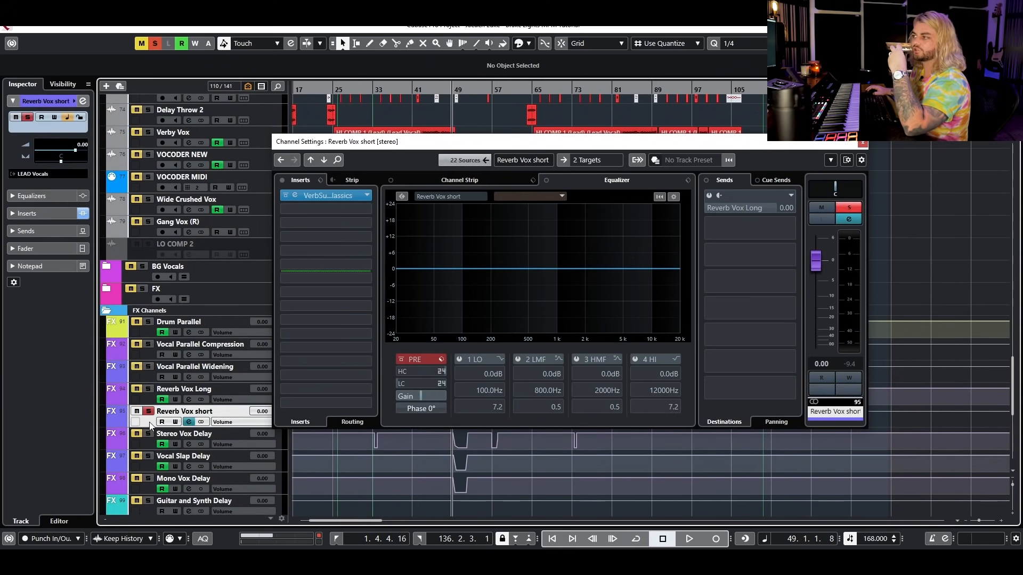
{"action": "left_click_drag", "start_coordinate": [436, 145], "coordinate": [453, 230]}
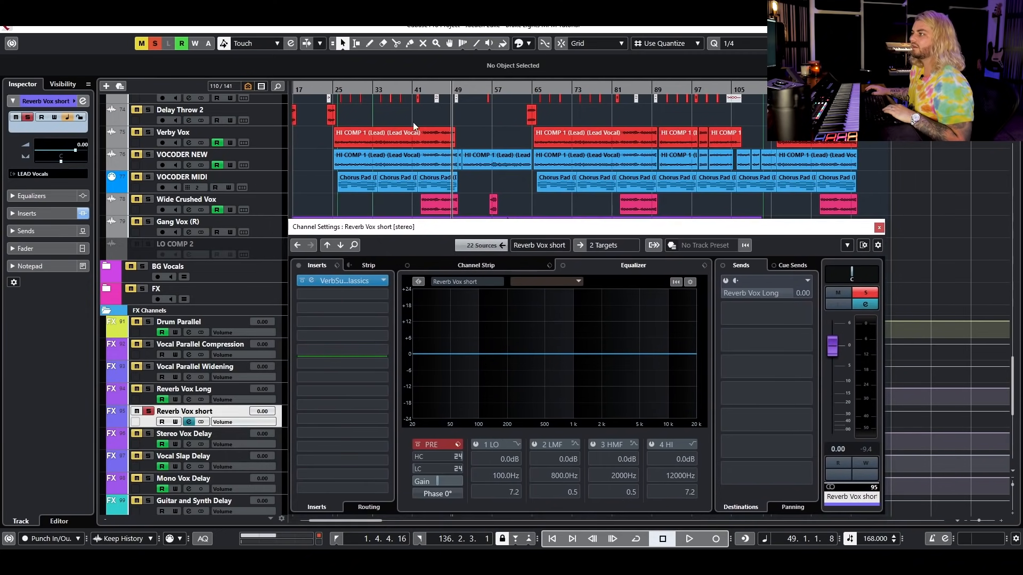
Play the soloed Lead Vocal from bar 118 while viewing the VerbSuite Classics insert on Reverb Vox short, and close its windows
{"action": "left_click_drag", "start_coordinate": [415, 92], "coordinate": [818, 118]}
{"action": "key", "text": "space"}
{"action": "left_click", "coordinate": [345, 280]}
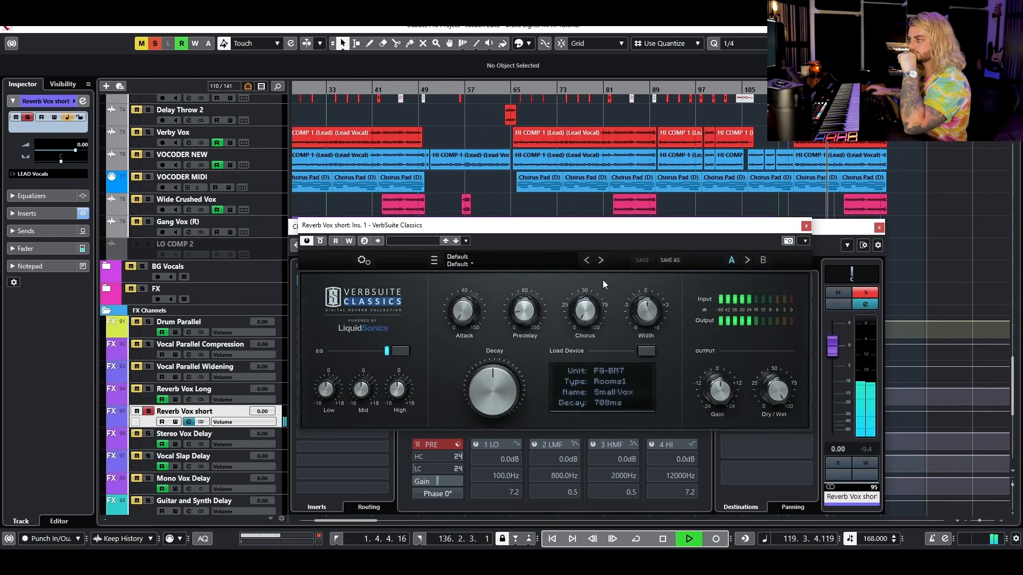
{"action": "left_click", "coordinate": [807, 227]}
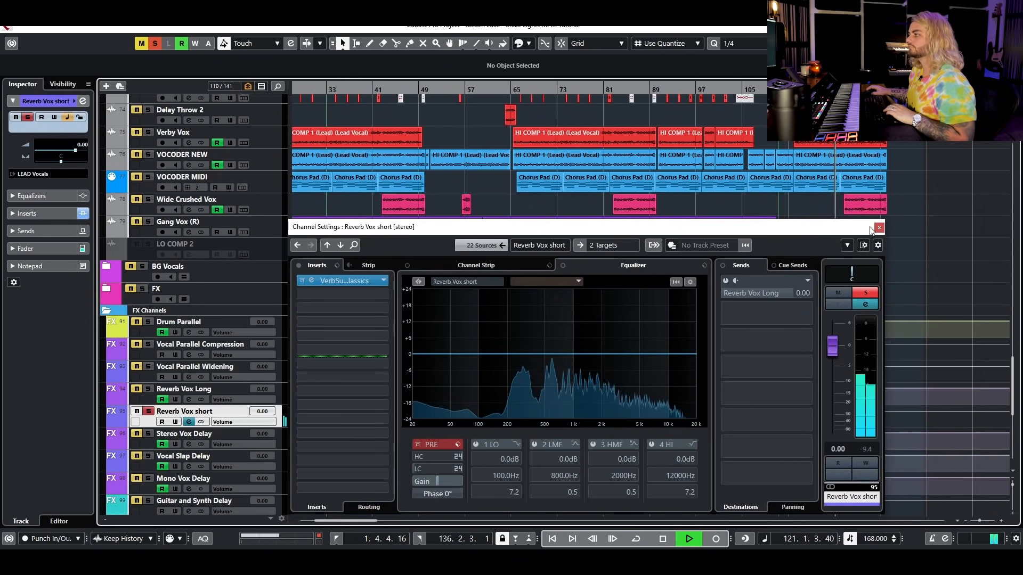
{"action": "key", "text": "Escape"}
{"action": "key", "text": "space"}
Recheck the Lead Vocal sends, and open the FabFilter Pro-R insert on the Reverb Vox Long channel
{"action": "scroll", "coordinate": [251, 234], "scroll_direction": "up", "scroll_amount": 10}
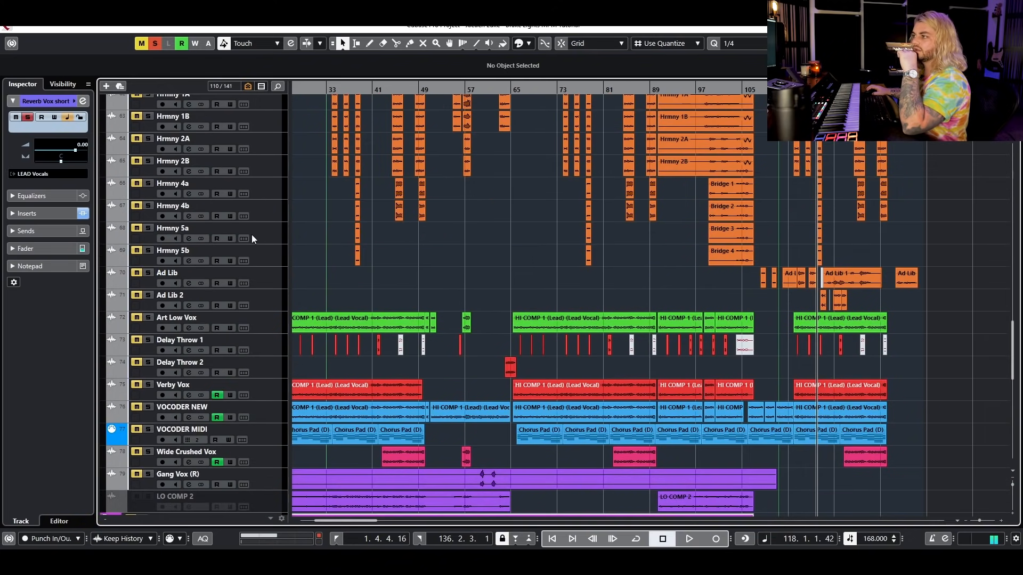
{"action": "left_click", "coordinate": [189, 138]}
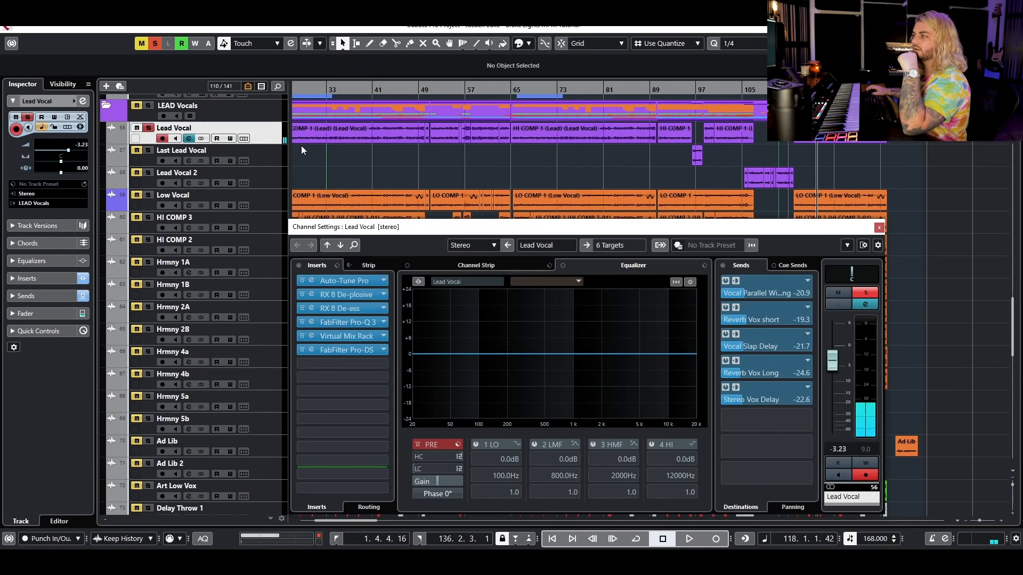
{"action": "scroll", "coordinate": [331, 162], "scroll_direction": "down", "scroll_amount": 15}
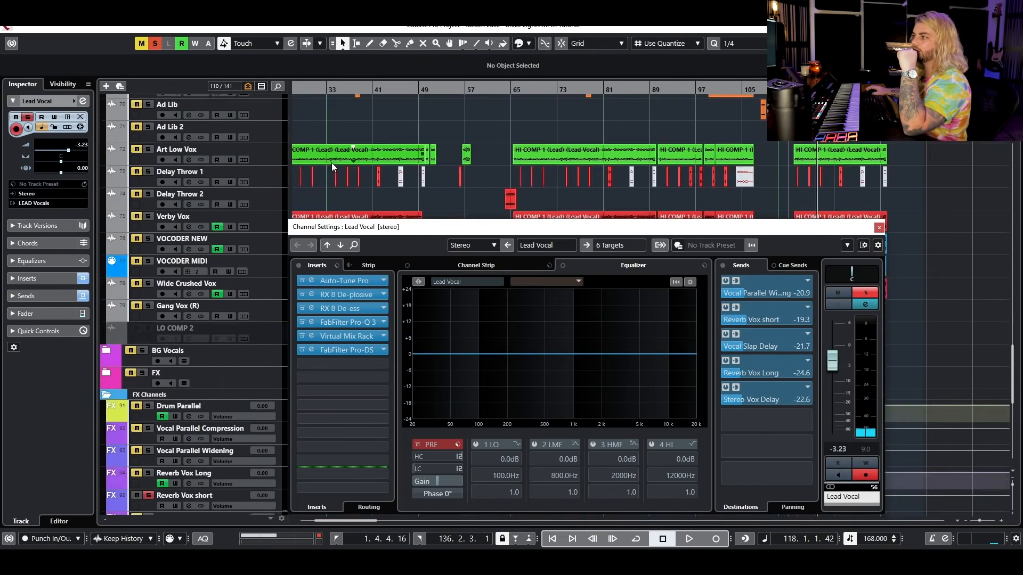
{"action": "left_click", "coordinate": [148, 220]}
{"action": "left_click", "coordinate": [189, 231]}
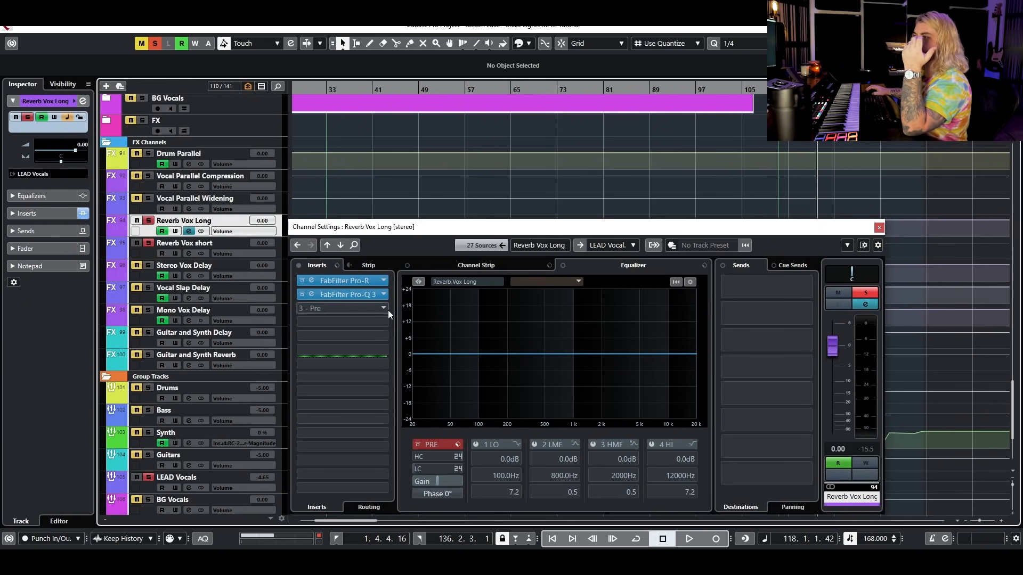
{"action": "left_click", "coordinate": [350, 282]}
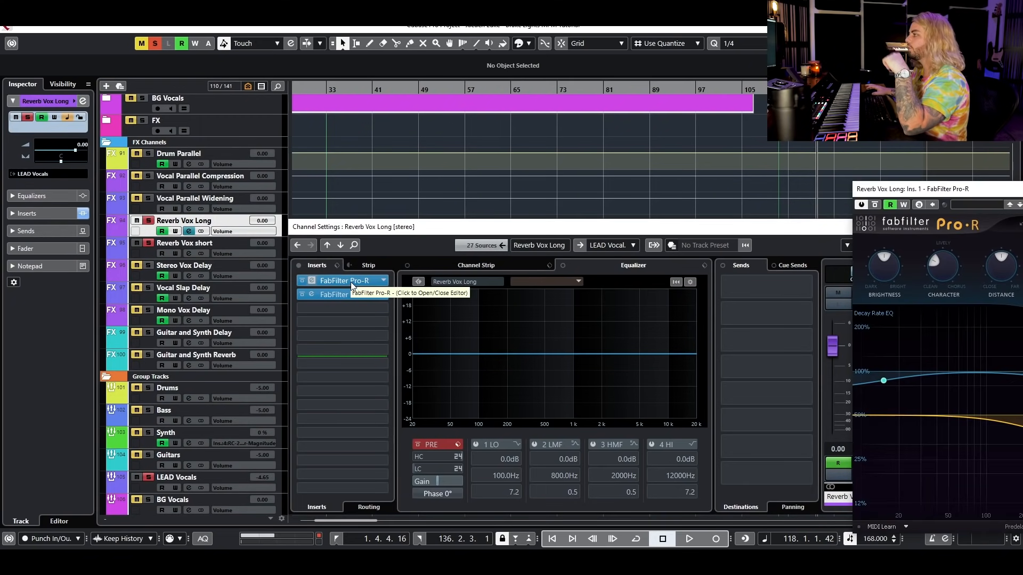
{"action": "left_click_drag", "start_coordinate": [887, 198], "coordinate": [386, 187]}
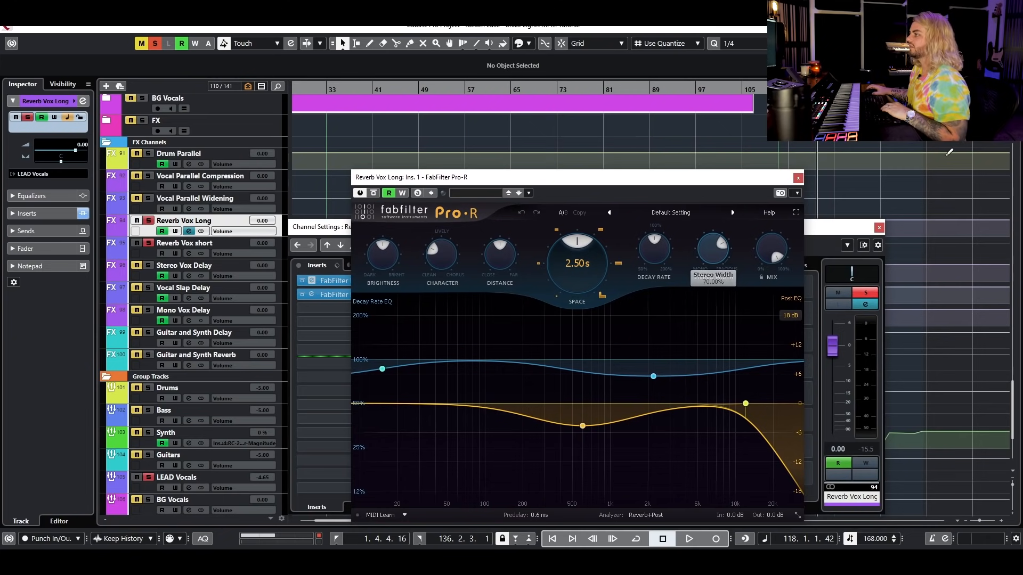
Play the soloed lead vocals from bar 114 to hear Reverb Vox Long, and close the Pro-R and channel settings windows
{"action": "scroll", "coordinate": [193, 304], "scroll_direction": "up", "scroll_amount": 10}
{"action": "key", "text": "space"}
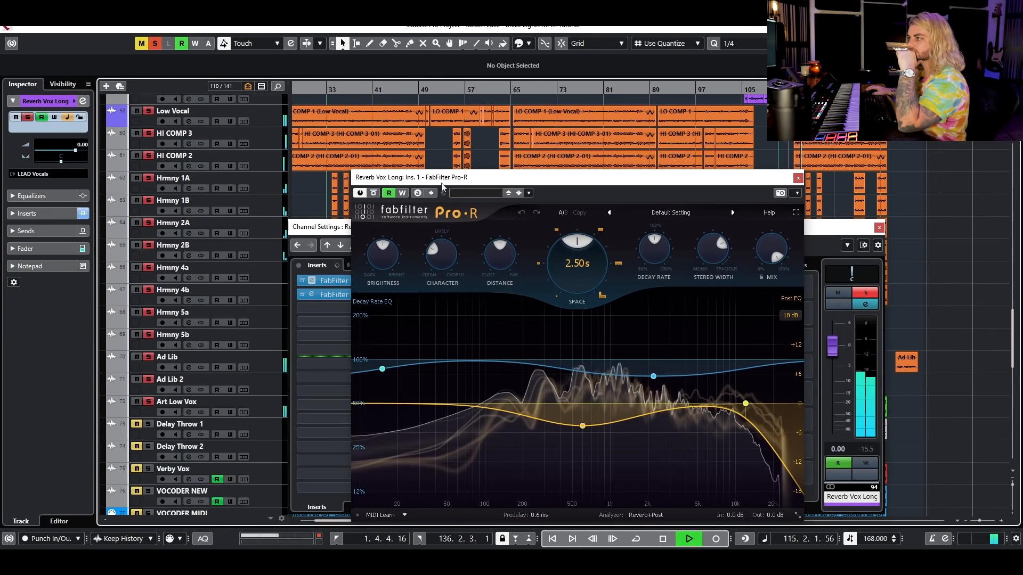
{"action": "scroll", "coordinate": [153, 201], "scroll_direction": "up", "scroll_amount": 3}
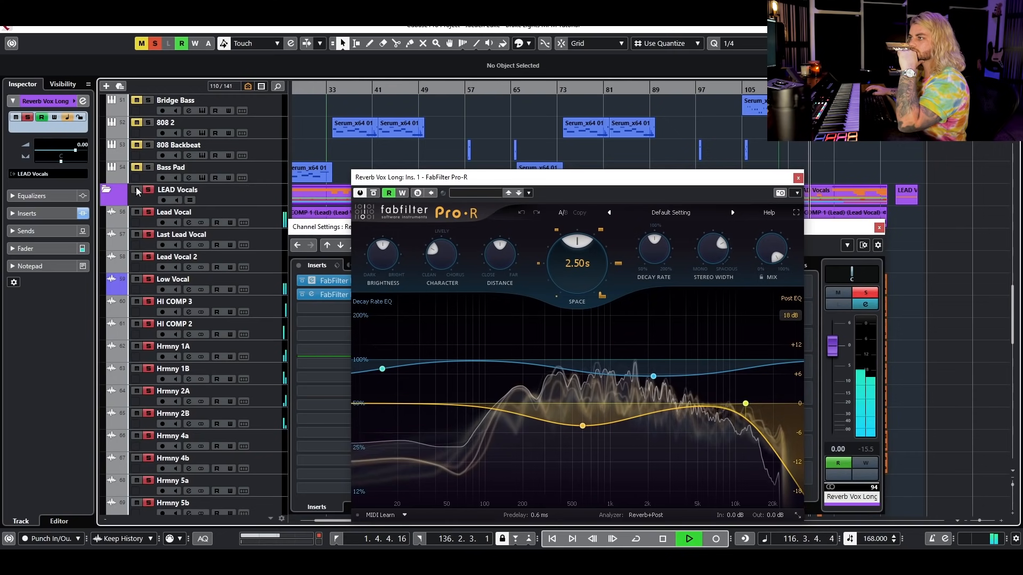
{"action": "scroll", "coordinate": [202, 235], "scroll_direction": "down", "scroll_amount": 15}
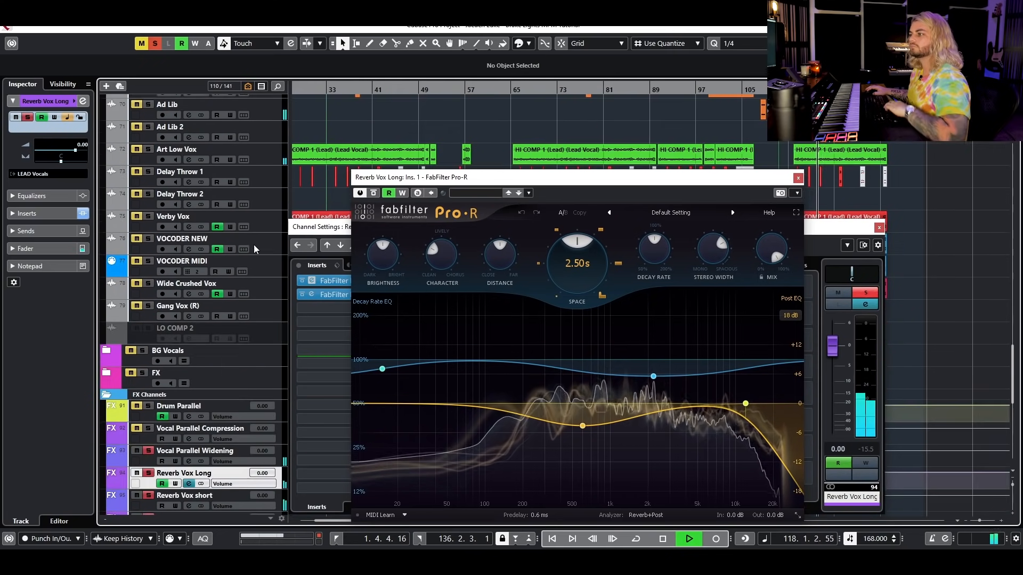
{"action": "key", "text": "space"}
{"action": "left_click", "coordinate": [798, 177]}
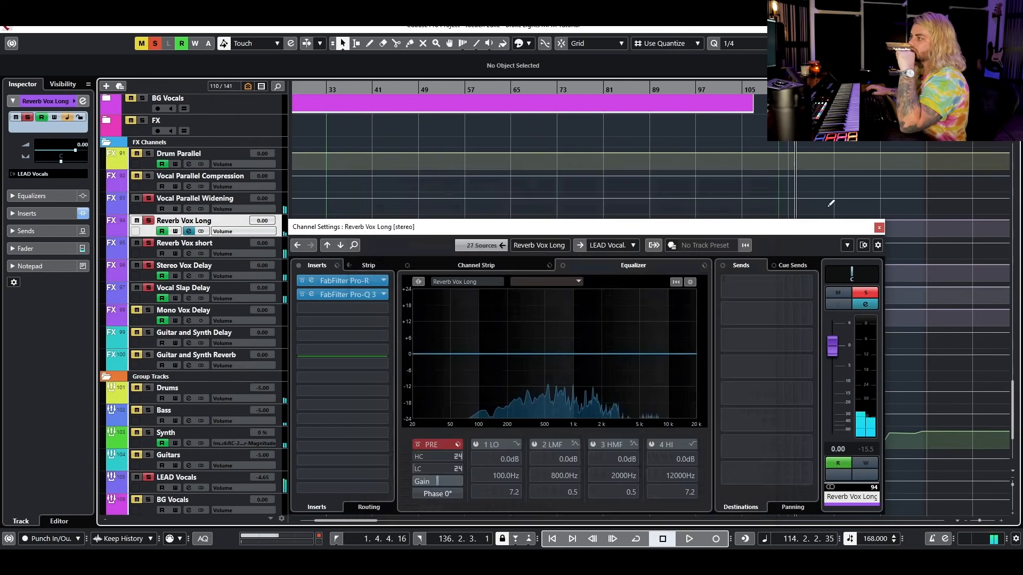
{"action": "left_click", "coordinate": [879, 227]}
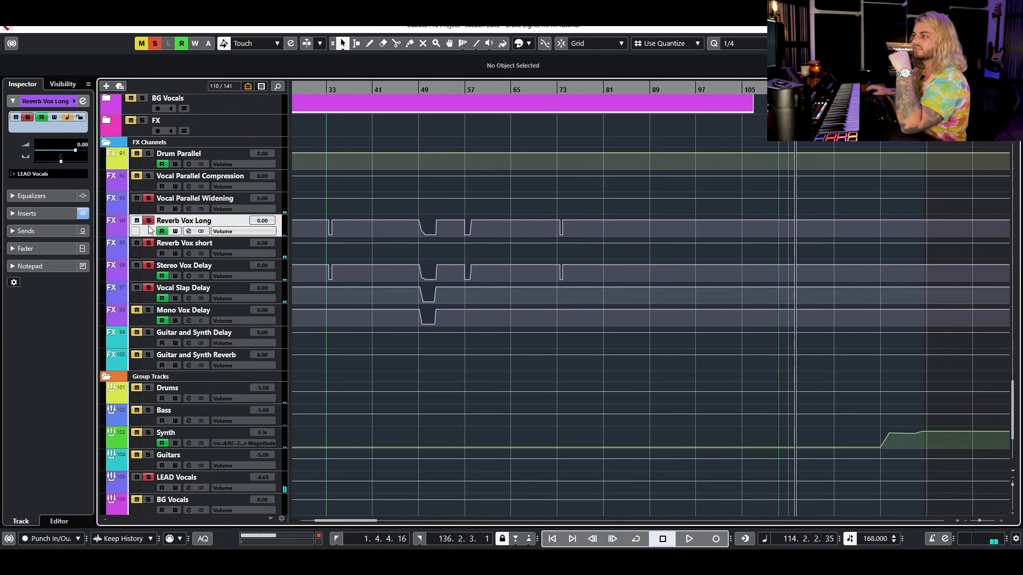
Turn off the solo of Vocal Parallel Widening, Reverb Vox Long and Reverb Vox short, leaving the Stereo Vox Delay soloed
{"action": "left_click", "coordinate": [150, 198]}
{"action": "left_click", "coordinate": [149, 222]}
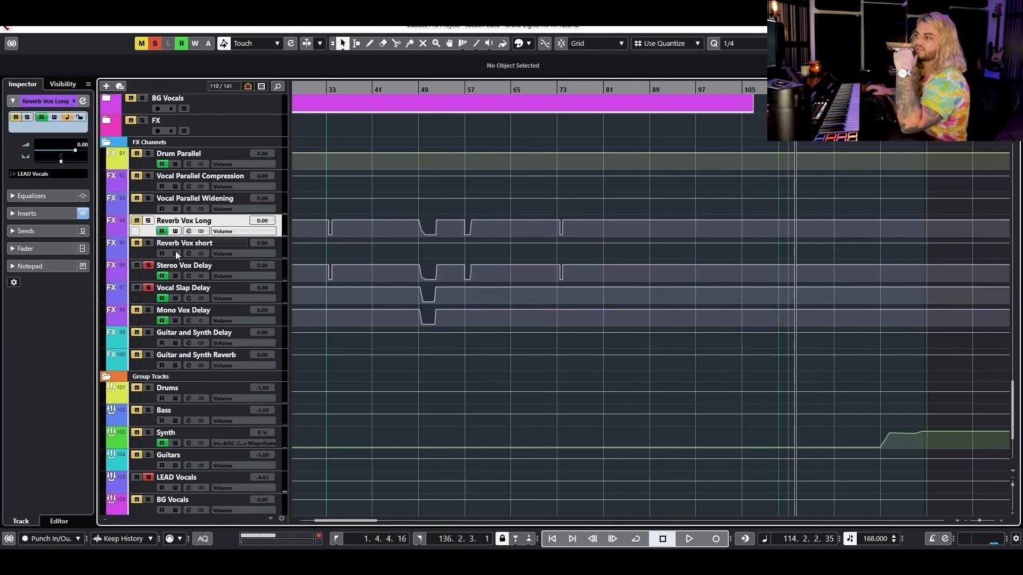
{"action": "left_click", "coordinate": [284, 269]}
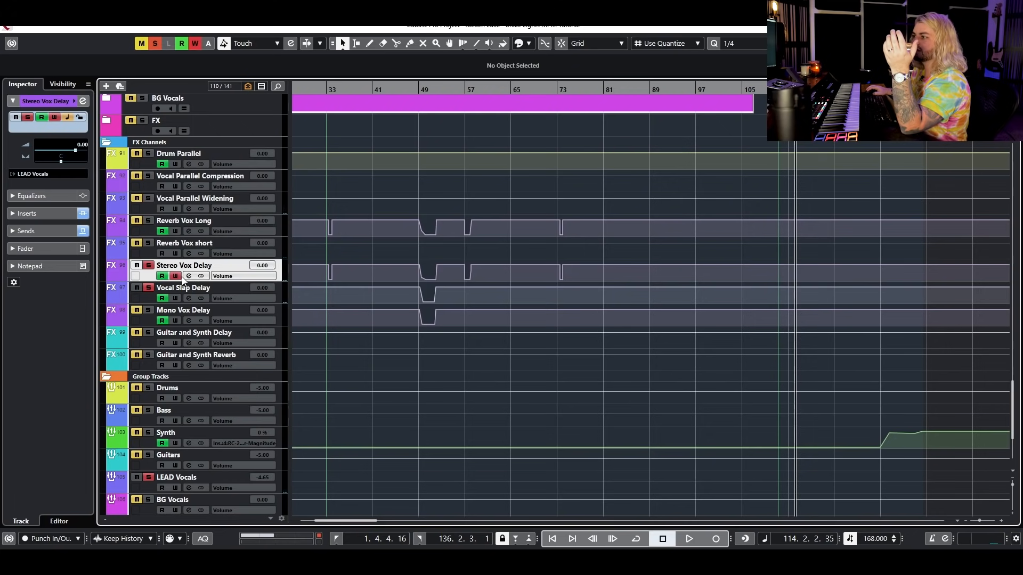
Open the Repeater insert on Stereo Vox Delay, play the delayed vocal from bar 114, and close the plug-in
{"action": "left_click", "coordinate": [189, 276]}
{"action": "left_click", "coordinate": [351, 283]}
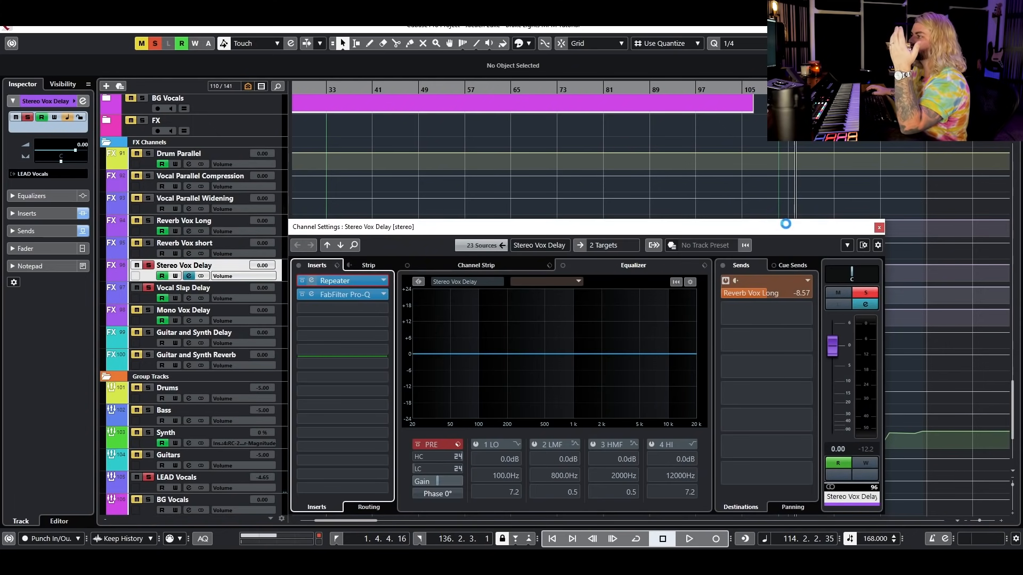
{"action": "left_click_drag", "start_coordinate": [894, 234], "coordinate": [553, 211]}
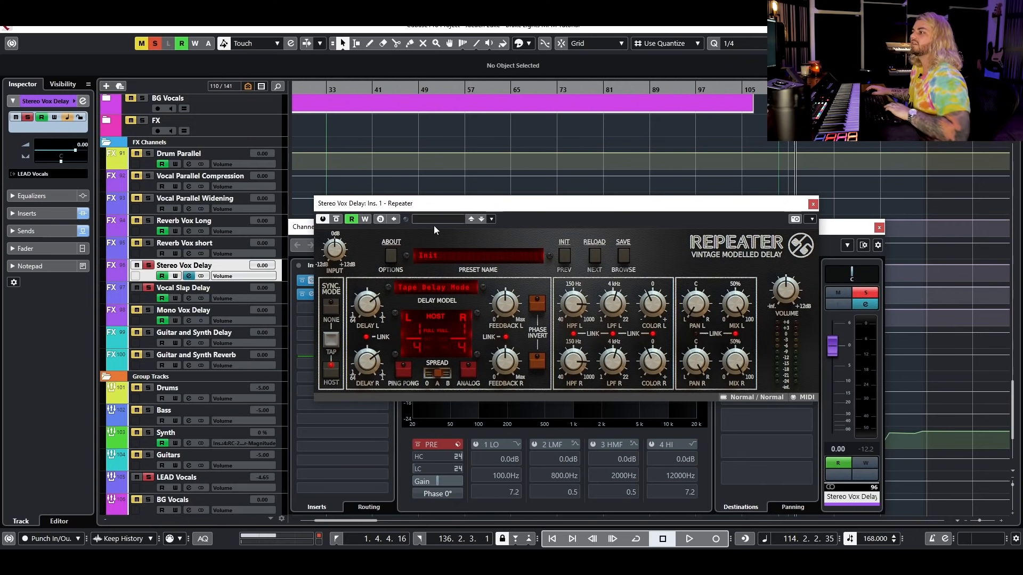
{"action": "key", "text": "space"}
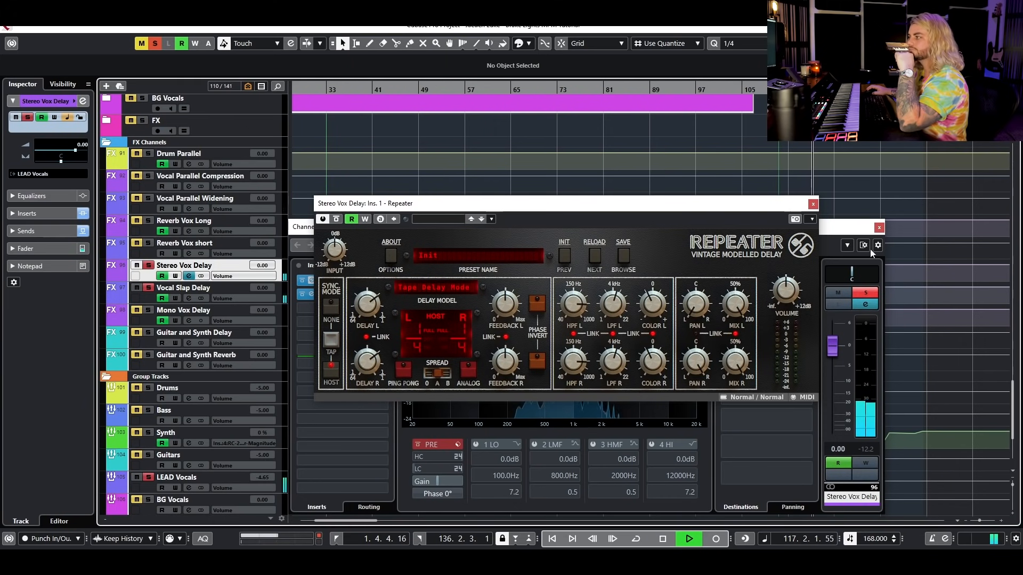
{"action": "key", "text": "space"}
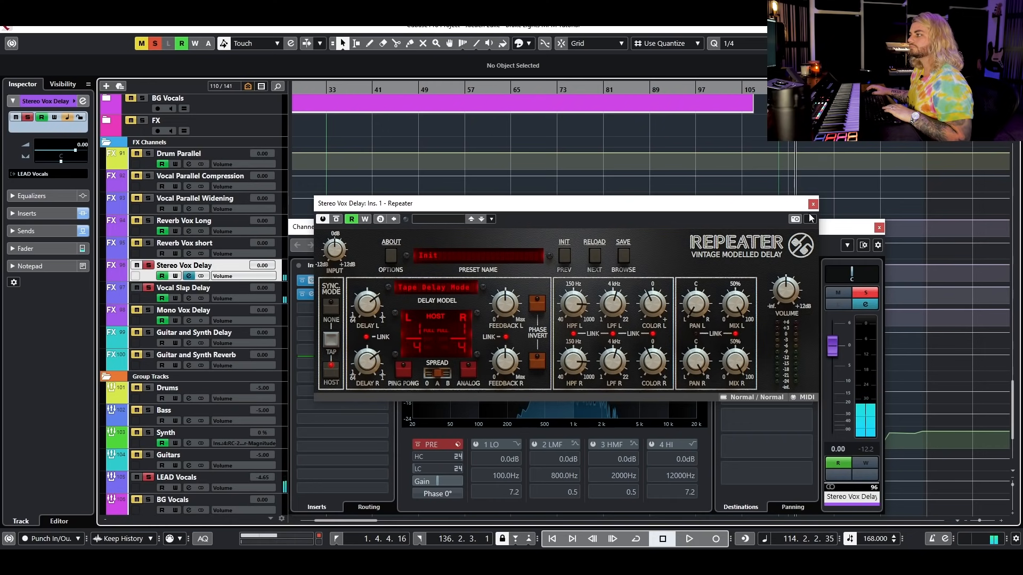
{"action": "left_click", "coordinate": [812, 204]}
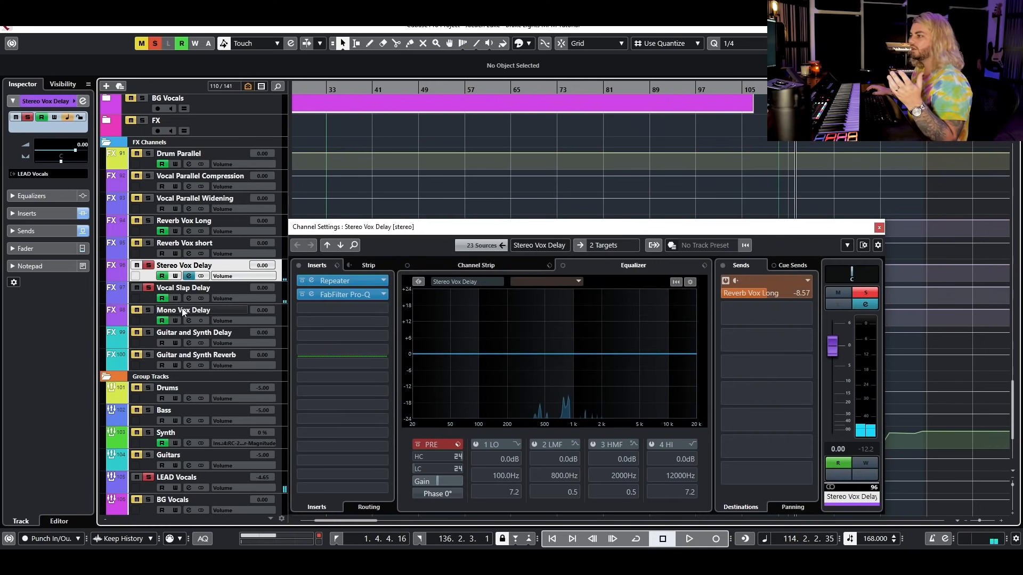
View the H-Delay Stereo insert on Vocal Slap Delay, play the vocal through it with Stereo Vox Delay unsoloed, and close the windows
{"action": "left_click", "coordinate": [281, 290]}
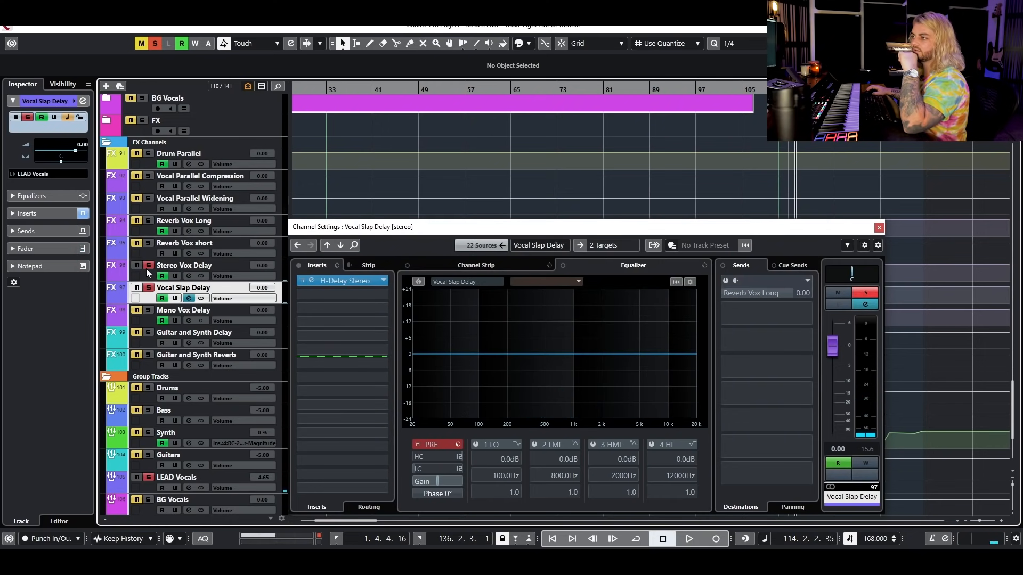
{"action": "left_click", "coordinate": [352, 282]}
{"action": "left_click_drag", "start_coordinate": [963, 195], "coordinate": [496, 184]}
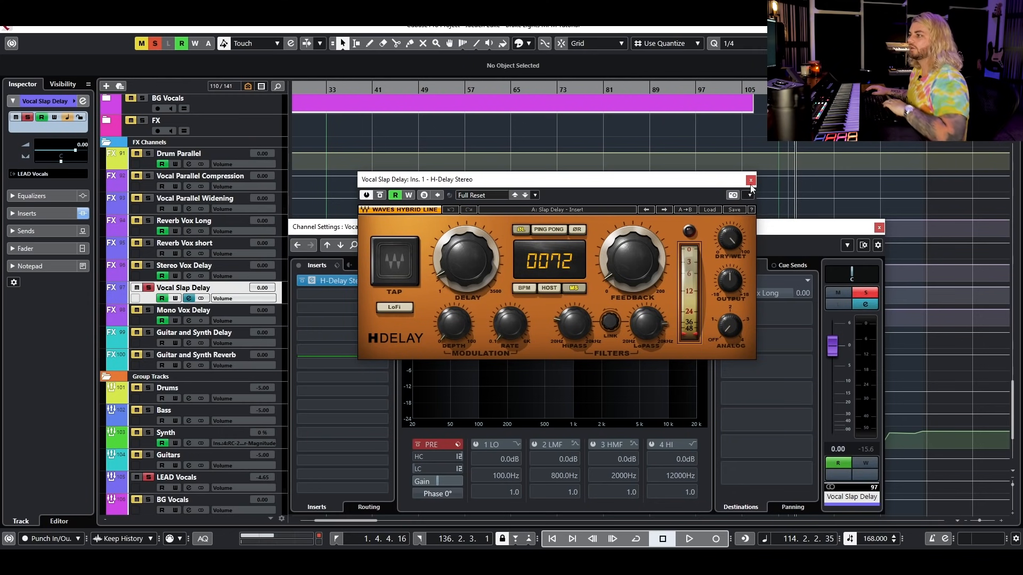
{"action": "key", "text": "space"}
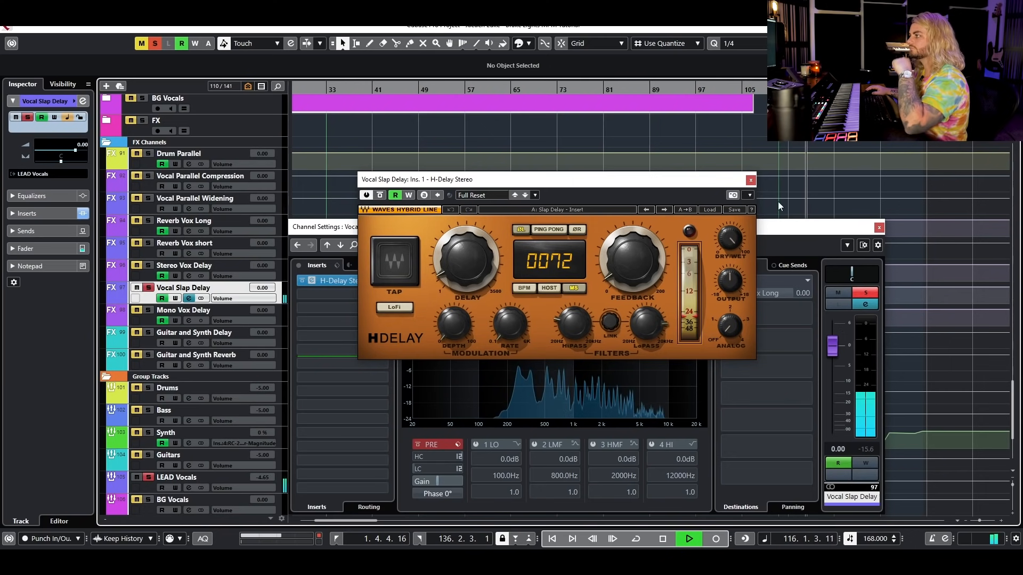
{"action": "left_click", "coordinate": [751, 181]}
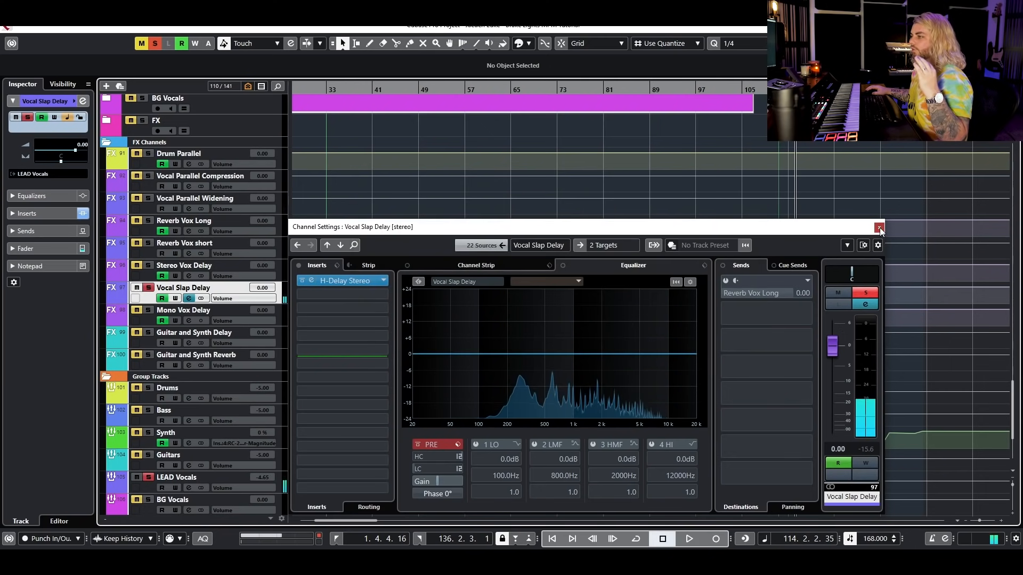
{"action": "left_click", "coordinate": [879, 228]}
{"action": "key", "text": "space"}
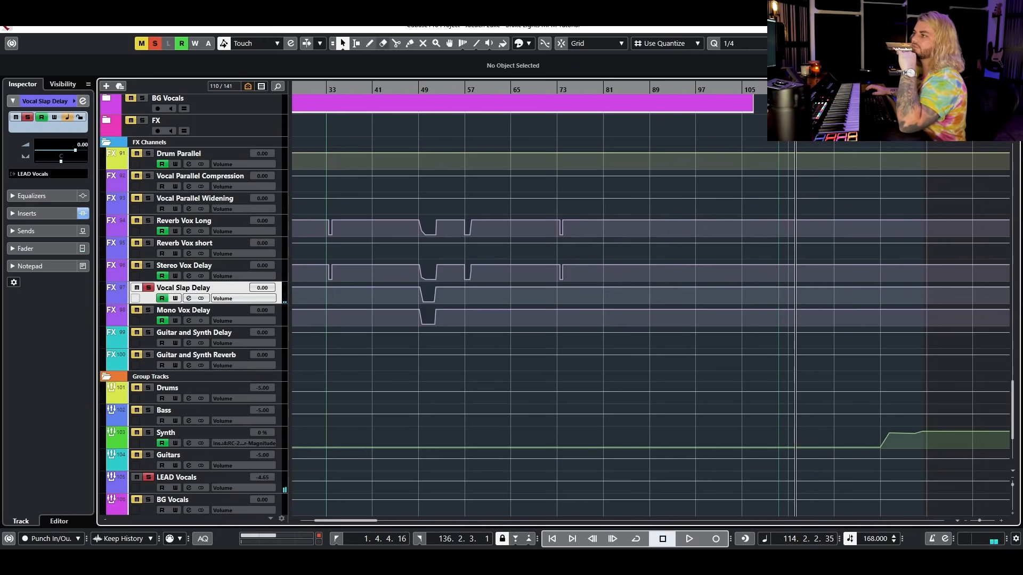
Deactivate all solo states in the project and unmute the Delay Throw 1 track
{"action": "left_click", "coordinate": [155, 43]}
{"action": "scroll", "coordinate": [560, 229], "scroll_direction": "up", "scroll_amount": 15}
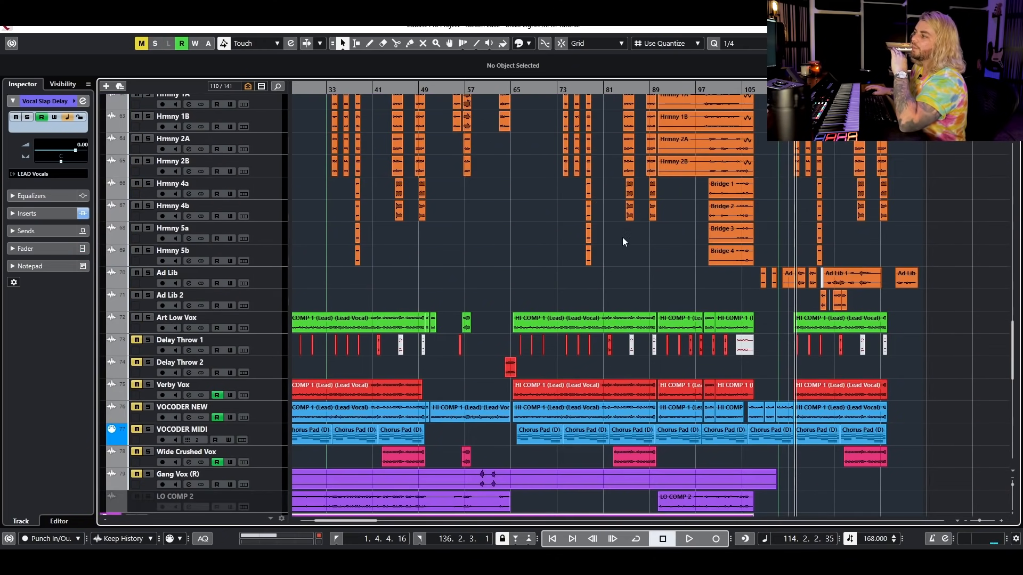
{"action": "scroll", "coordinate": [672, 326], "scroll_direction": "left", "scroll_amount": 5}
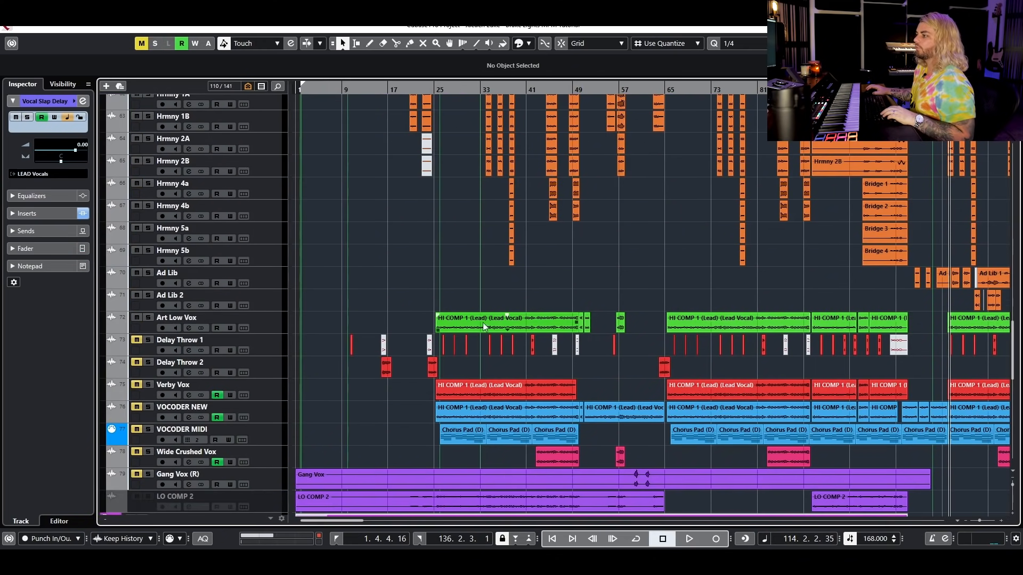
{"action": "scroll", "coordinate": [427, 338], "scroll_direction": "up", "scroll_amount": 4}
{"action": "scroll", "coordinate": [385, 318], "scroll_direction": "left", "scroll_amount": 4}
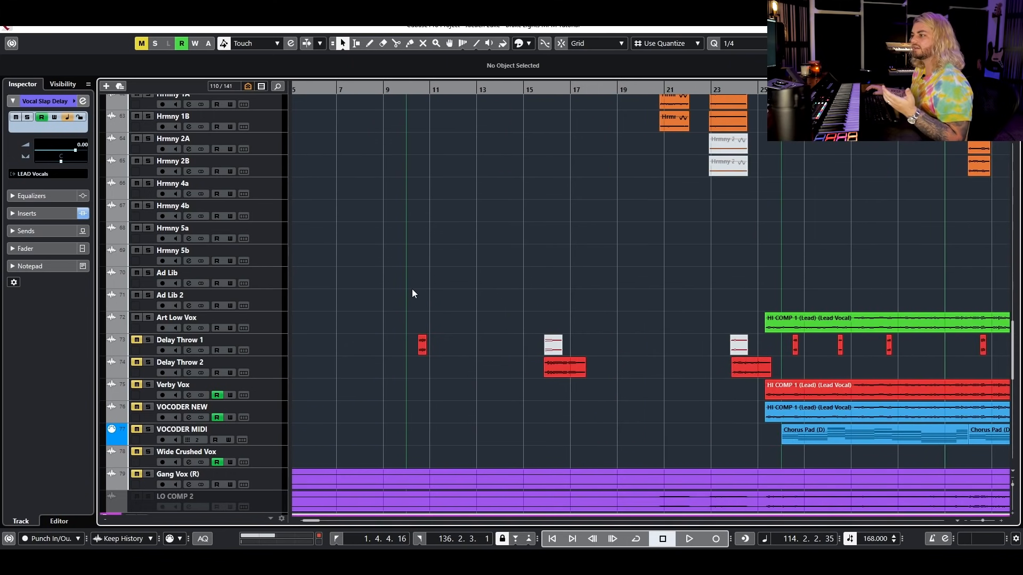
{"action": "scroll", "coordinate": [379, 285], "scroll_direction": "down", "scroll_amount": 5}
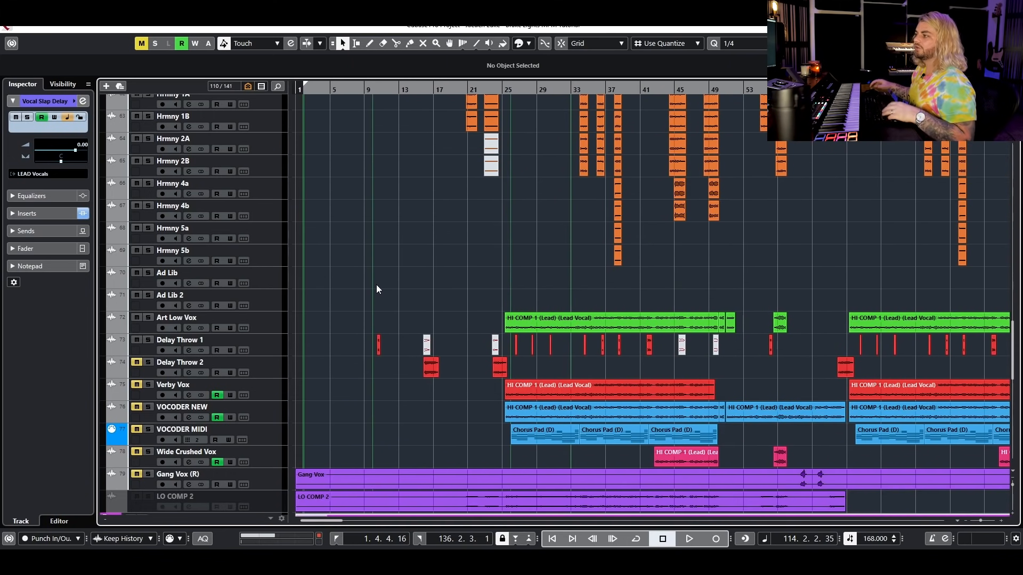
{"action": "scroll", "coordinate": [376, 284], "scroll_direction": "right", "scroll_amount": 2}
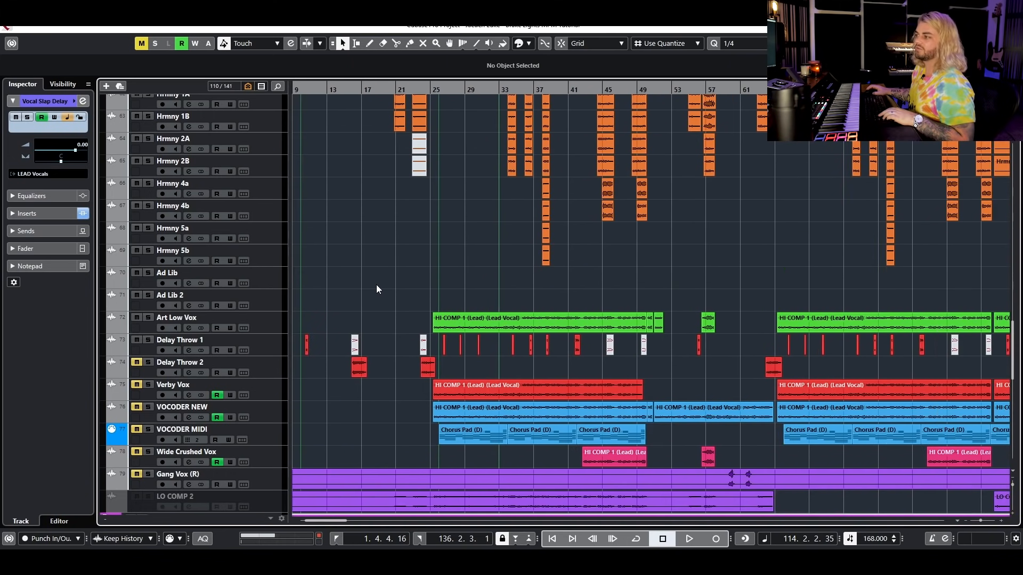
Set the playhead to about bar 15, play the first delay throw, and solo the Delay Throw 2 track
{"action": "scroll", "coordinate": [377, 284], "scroll_direction": "left", "scroll_amount": 2}
{"action": "left_click", "coordinate": [375, 89]}
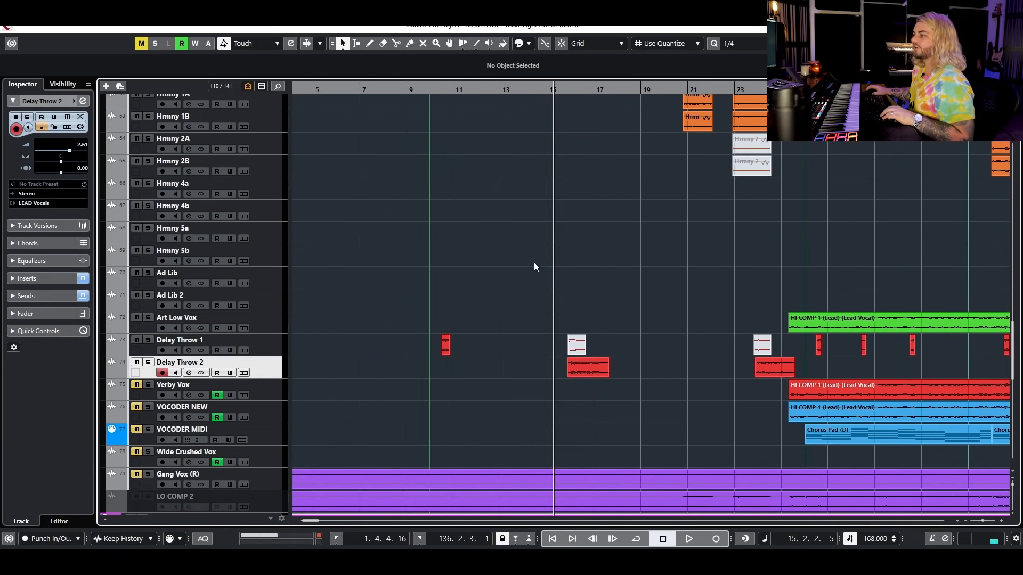
{"action": "scroll", "coordinate": [535, 266], "scroll_direction": "right", "scroll_amount": 2}
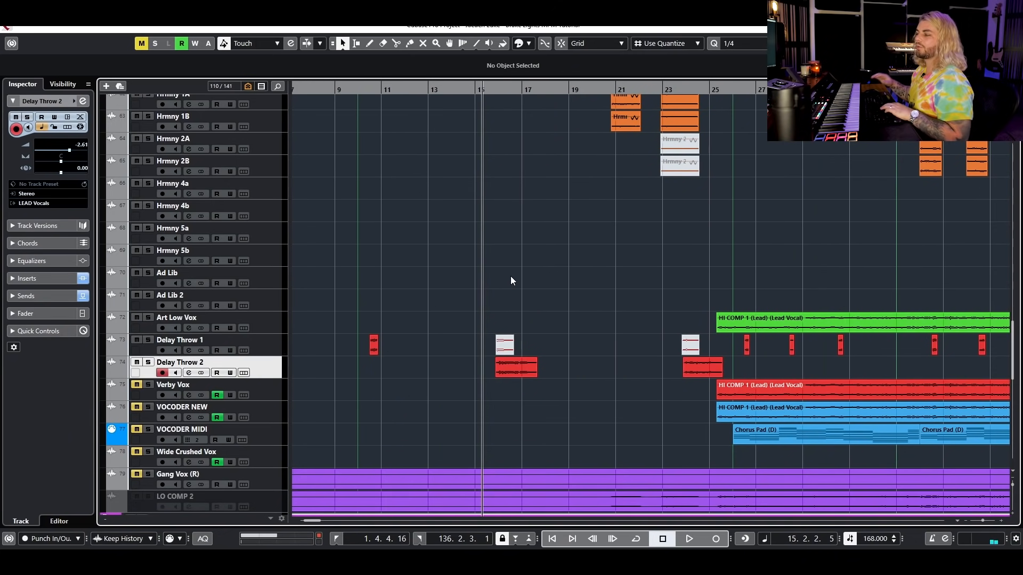
{"action": "key", "text": "space"}
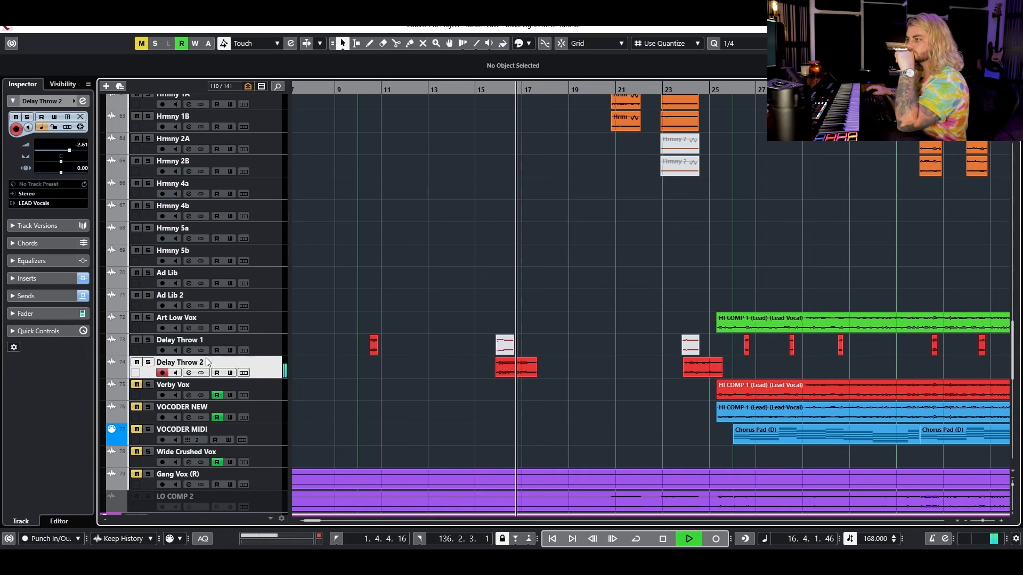
{"action": "left_click", "coordinate": [149, 362]}
{"action": "key", "text": "space"}
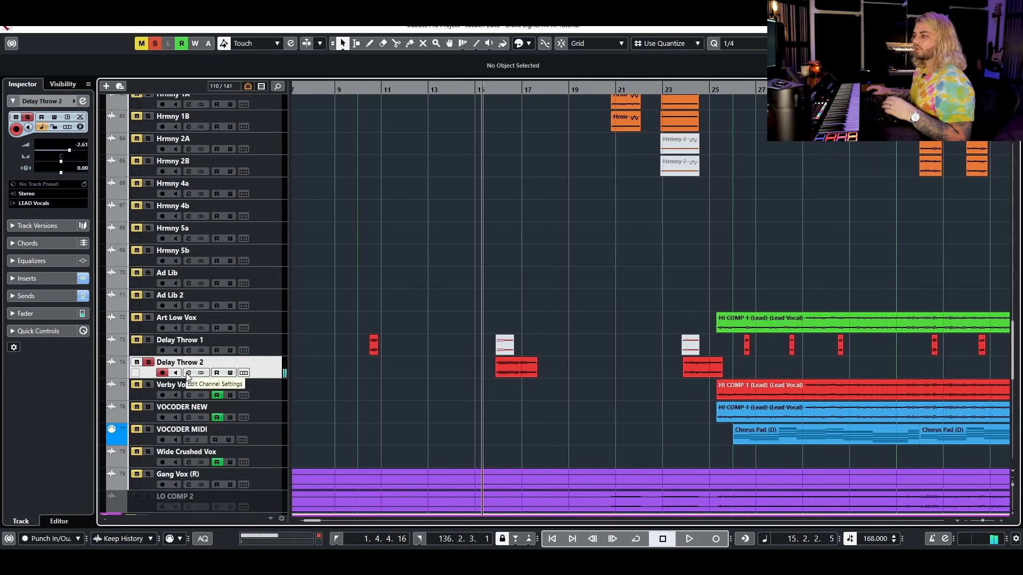
Open the channel settings of Delay Throw 2 and compare its clips with the lead vocal tracks around bars 10 to 18
{"action": "left_click", "coordinate": [189, 372]}
{"action": "left_click_drag", "start_coordinate": [420, 233], "coordinate": [399, 392]}
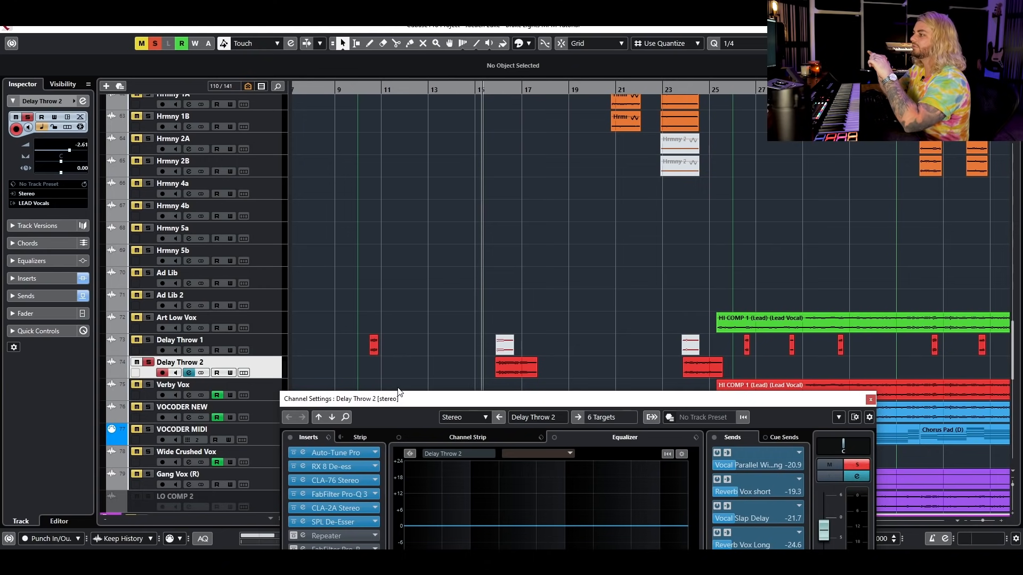
{"action": "scroll", "coordinate": [507, 245], "scroll_direction": "up", "scroll_amount": 5}
{"action": "scroll", "coordinate": [521, 293], "scroll_direction": "down", "scroll_amount": 1}
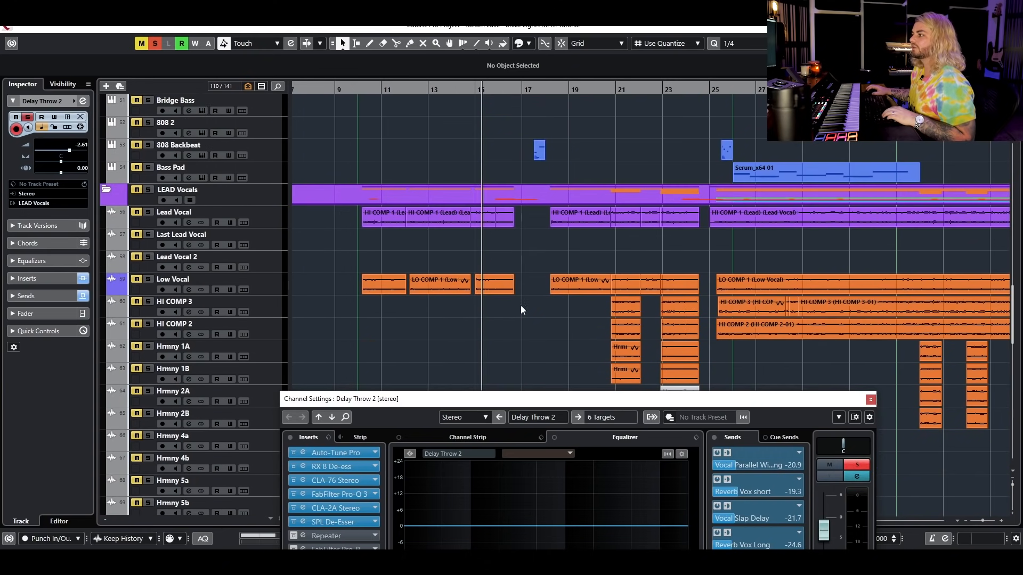
{"action": "scroll", "coordinate": [501, 240], "scroll_direction": "down", "scroll_amount": 5}
{"action": "scroll", "coordinate": [482, 206], "scroll_direction": "up", "scroll_amount": 2}
{"action": "scroll", "coordinate": [458, 202], "scroll_direction": "up", "scroll_amount": 2}
{"action": "scroll", "coordinate": [427, 200], "scroll_direction": "left", "scroll_amount": 5}
{"action": "scroll", "coordinate": [586, 165], "scroll_direction": "up", "scroll_amount": 5}
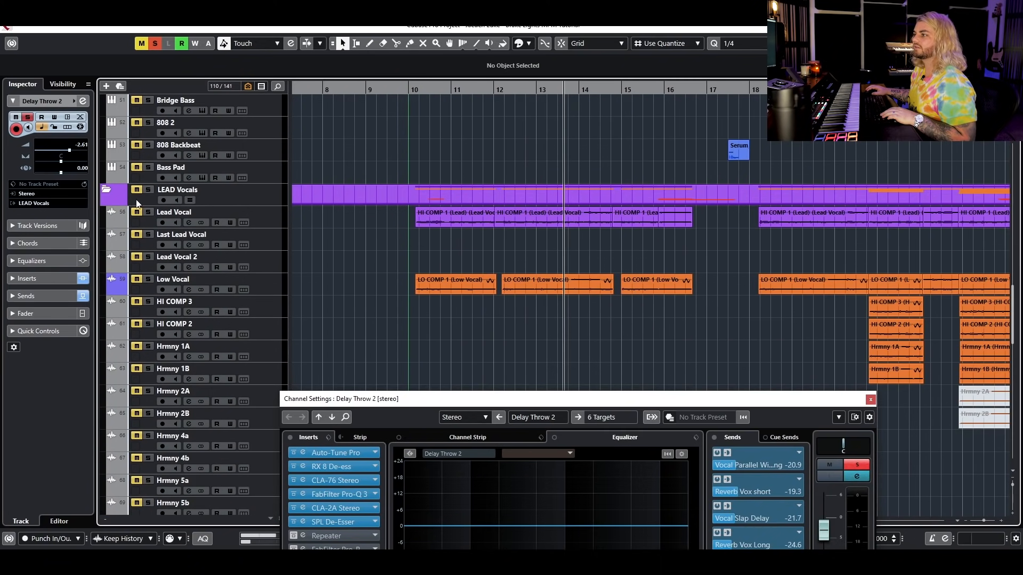
{"action": "scroll", "coordinate": [655, 263], "scroll_direction": "down", "scroll_amount": 6}
{"action": "scroll", "coordinate": [618, 264], "scroll_direction": "down", "scroll_amount": 4}
{"action": "scroll", "coordinate": [634, 237], "scroll_direction": "up", "scroll_amount": 3}
{"action": "scroll", "coordinate": [642, 229], "scroll_direction": "down", "scroll_amount": 2}
{"action": "scroll", "coordinate": [643, 231], "scroll_direction": "up", "scroll_amount": 2}
{"action": "scroll", "coordinate": [618, 238], "scroll_direction": "right", "scroll_amount": 2}
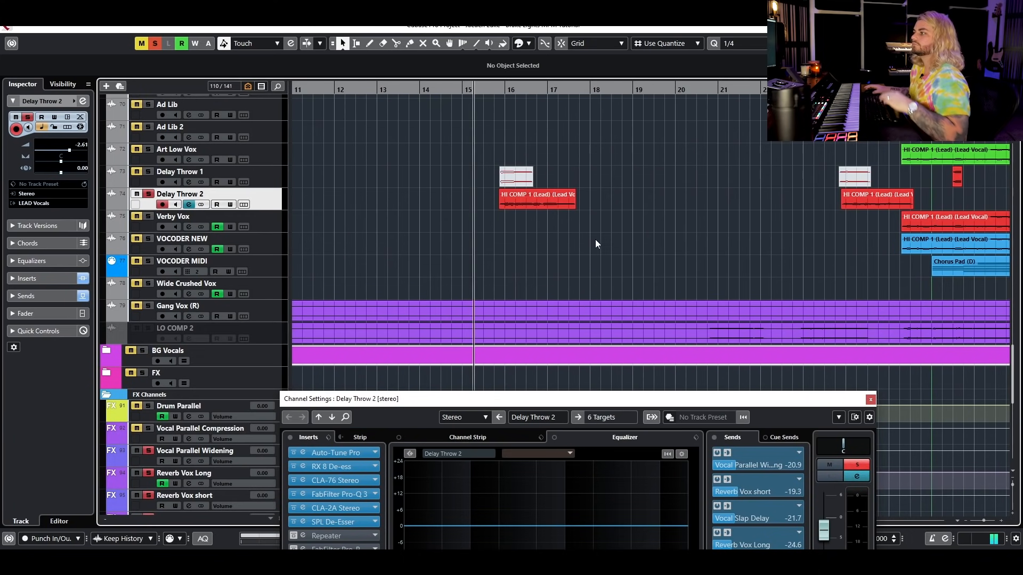
Turn on the Repeater insert on Delay Throw 2, play the throw near bar 16 with the plug-in open, and close it
{"action": "left_click_drag", "start_coordinate": [486, 406], "coordinate": [512, 259]}
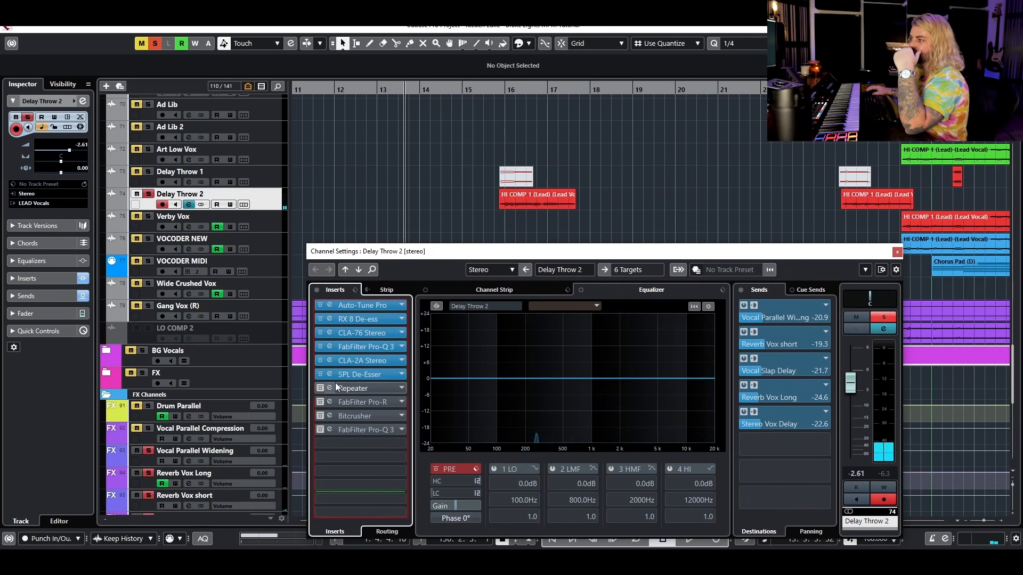
{"action": "left_click", "coordinate": [318, 389]}
{"action": "left_click", "coordinate": [319, 389]}
{"action": "left_click", "coordinate": [354, 386]}
{"action": "left_click_drag", "start_coordinate": [574, 140], "coordinate": [631, 290]}
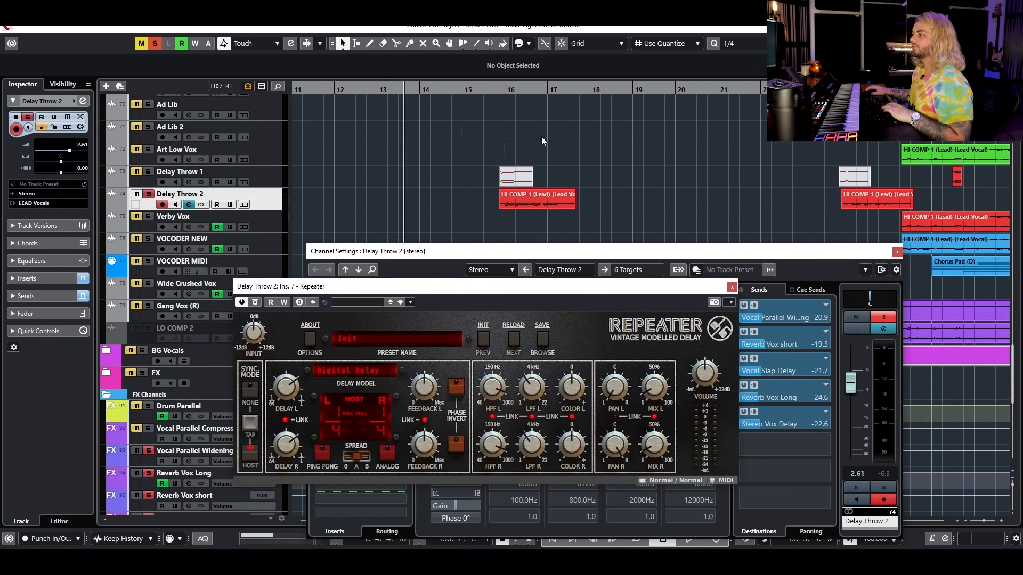
{"action": "double_click", "coordinate": [495, 94]}
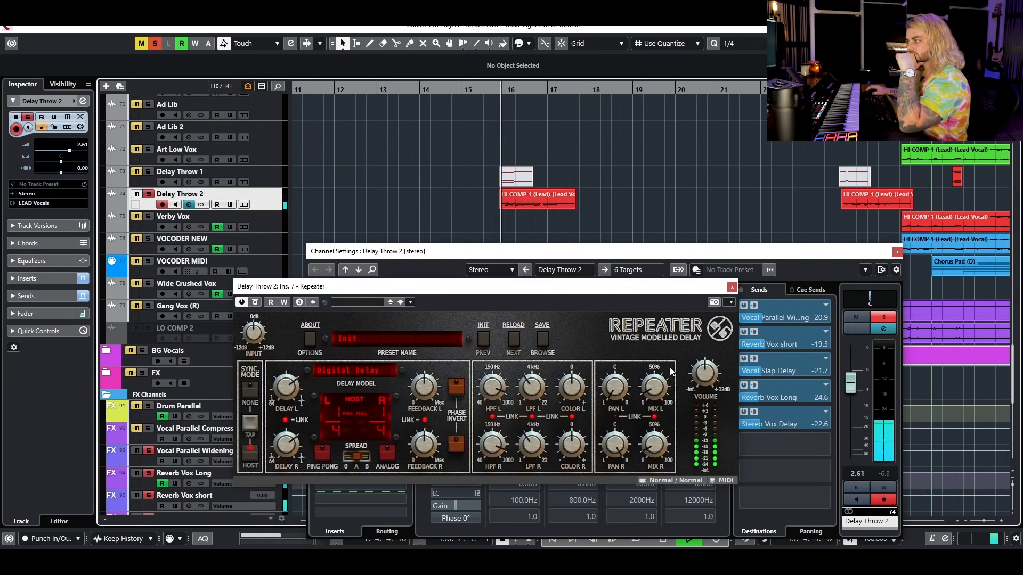
{"action": "left_click", "coordinate": [732, 287]}
{"action": "key", "text": "space"}
Turn on the FabFilter Pro-R insert on Delay Throw 2, view its settings, play the throw through it, and close the plug-in
{"action": "left_click", "coordinate": [321, 402]}
{"action": "left_click", "coordinate": [353, 404]}
{"action": "left_click_drag", "start_coordinate": [609, 112], "coordinate": [574, 245]}
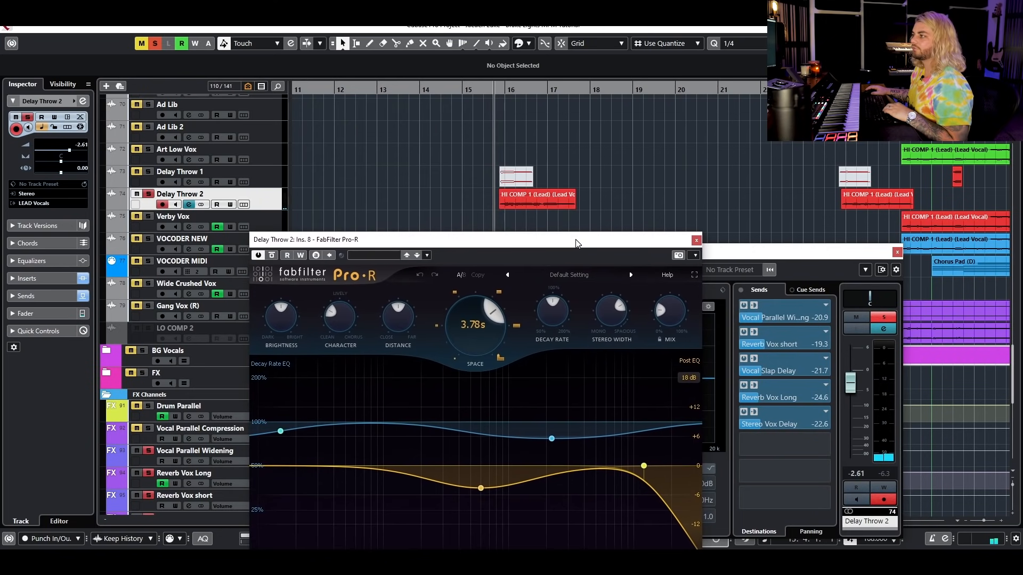
{"action": "left_click", "coordinate": [458, 84]}
{"action": "key", "text": "space"}
{"action": "left_click", "coordinate": [696, 240]}
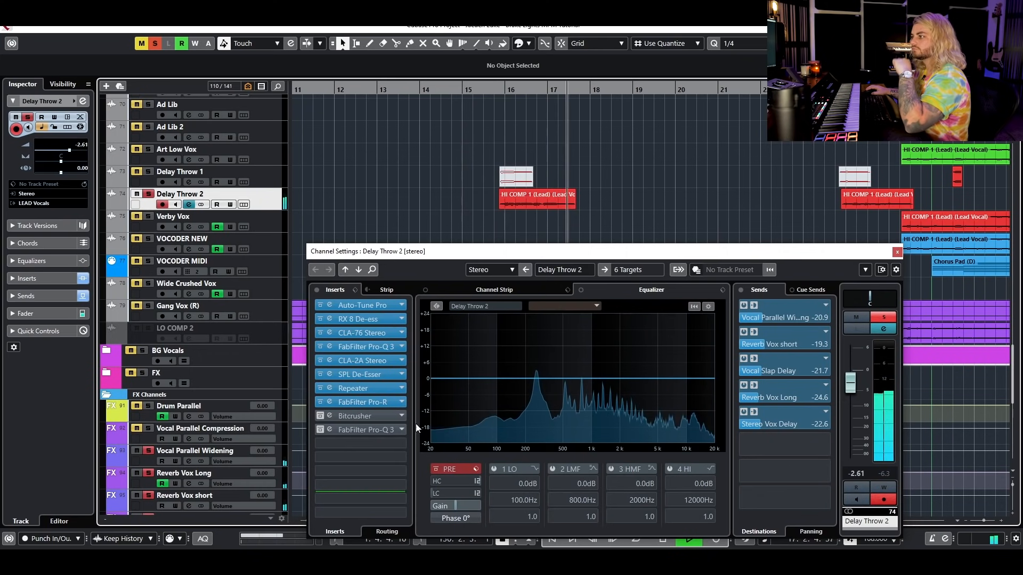
Turn on the Bitcrusher insert on Delay Throw 2, view its settings, and play the throw through it with the plug-in closed
{"action": "left_click", "coordinate": [320, 416]}
{"action": "key", "text": "space"}
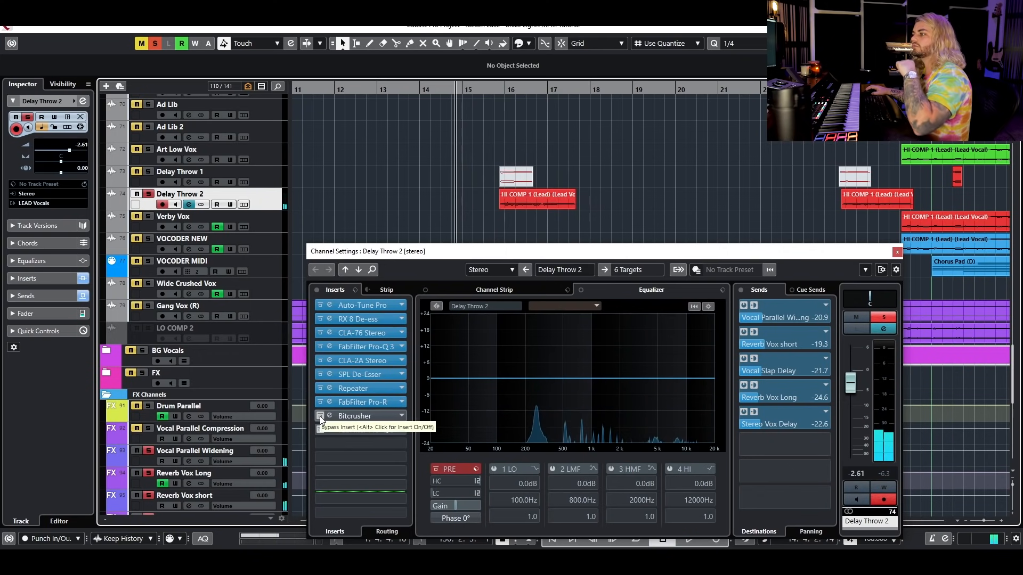
{"action": "left_click", "coordinate": [347, 419]}
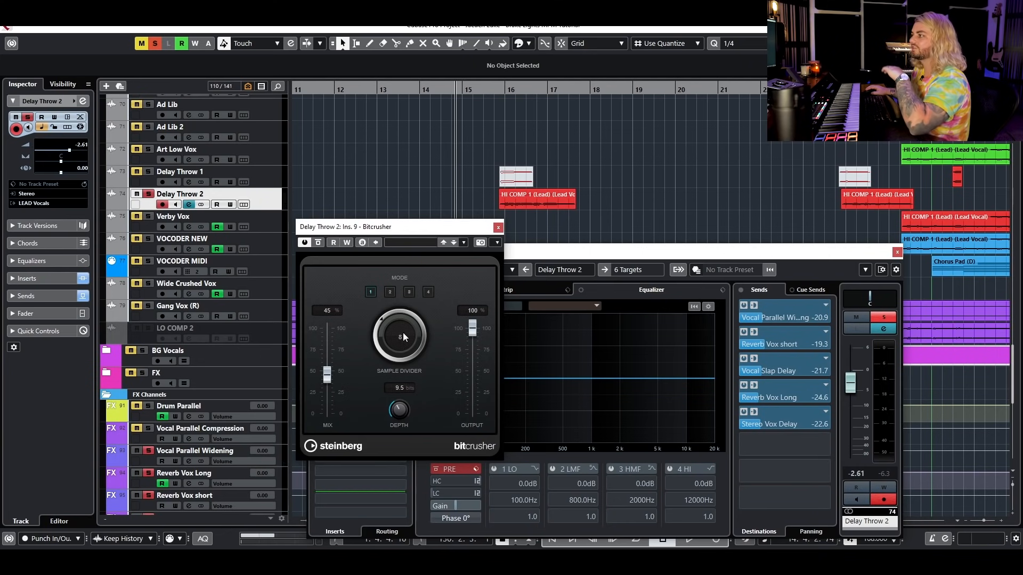
{"action": "left_click", "coordinate": [499, 227]}
{"action": "key", "text": "space"}
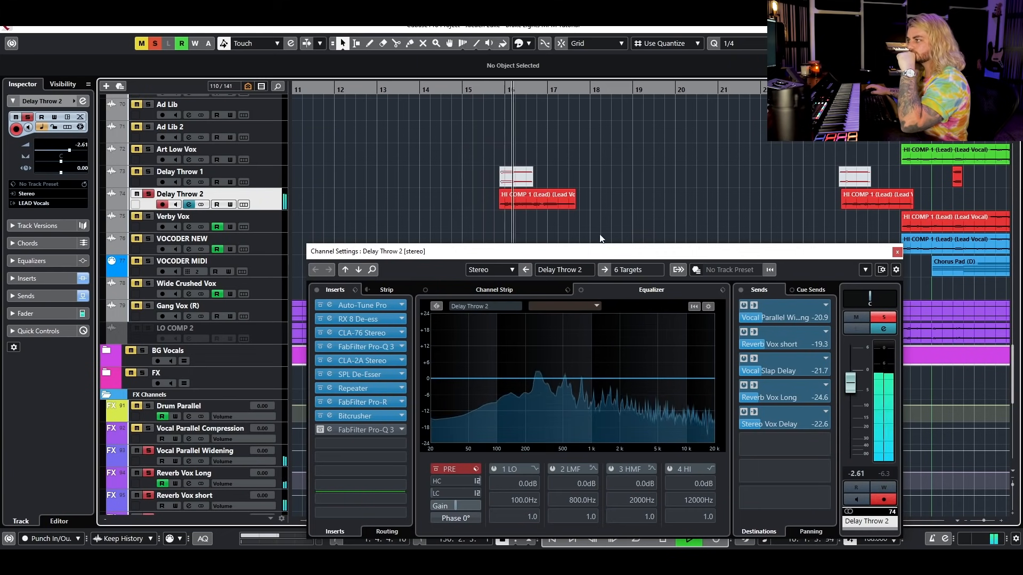
{"action": "key", "text": "space"}
Turn on and open the last FabFilter Pro-Q 3 insert on Delay Throw 2, closing the channel settings window
{"action": "left_click", "coordinate": [319, 430]}
{"action": "double_click", "coordinate": [359, 429]}
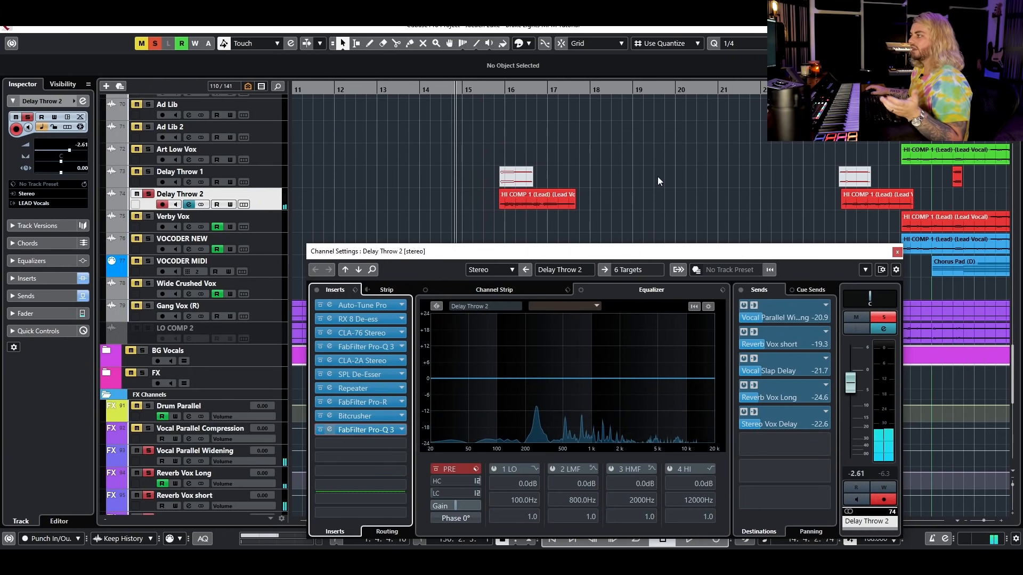
{"action": "left_click_drag", "start_coordinate": [230, 182], "coordinate": [484, 192]}
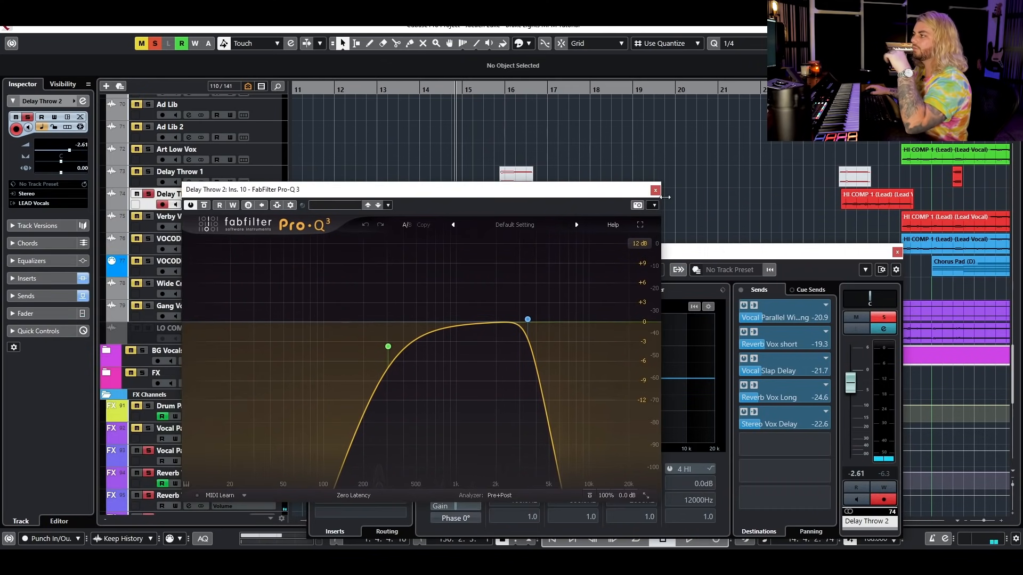
{"action": "left_click", "coordinate": [896, 251]}
{"action": "left_click", "coordinate": [895, 250]}
{"action": "left_click_drag", "start_coordinate": [461, 191], "coordinate": [480, 257]}
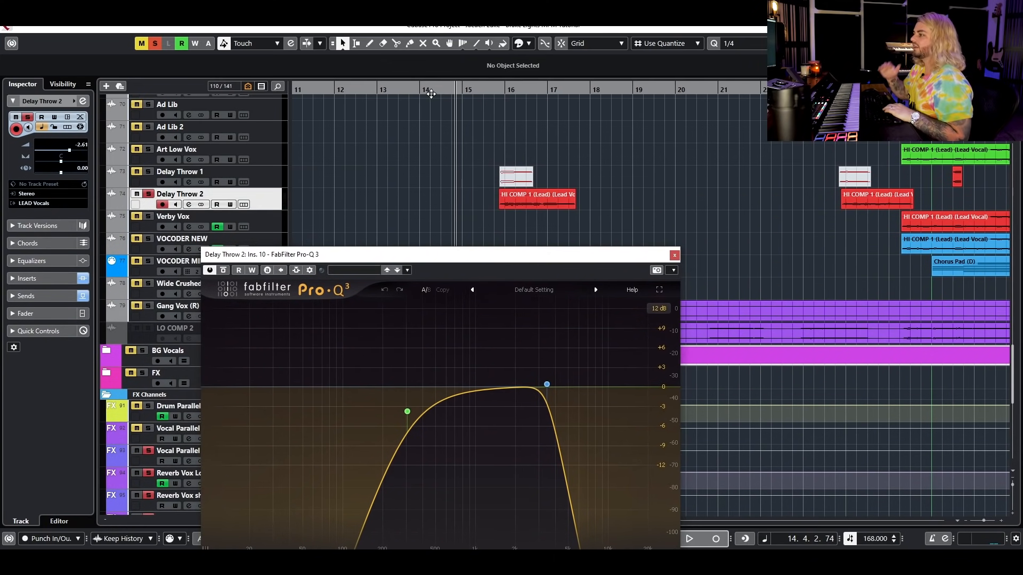
Play the delay throw through FabFilter Pro-Q 3, deactivate all solo states in the project, and close the plug-in
{"action": "key", "text": "space"}
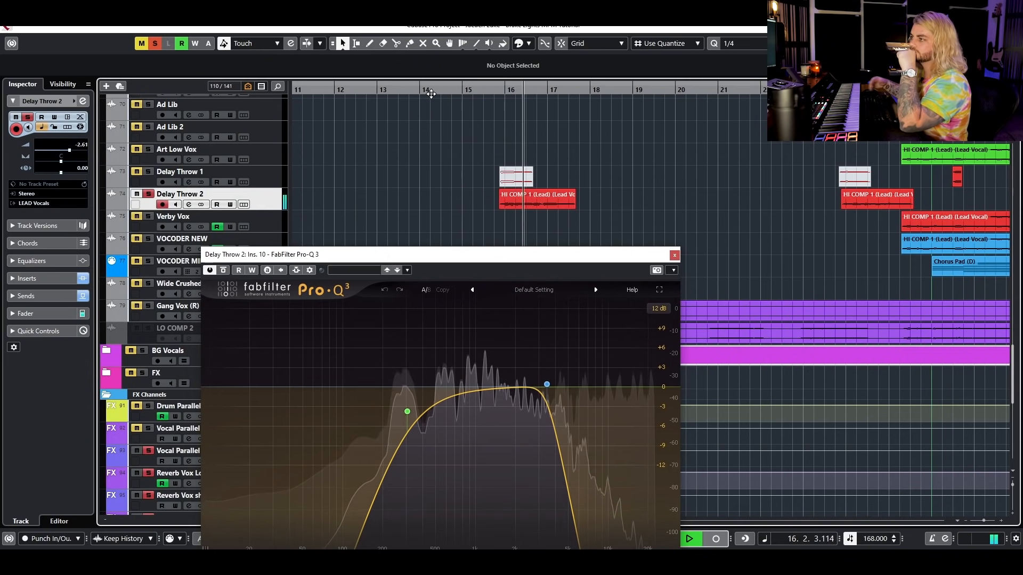
{"action": "key", "text": "space"}
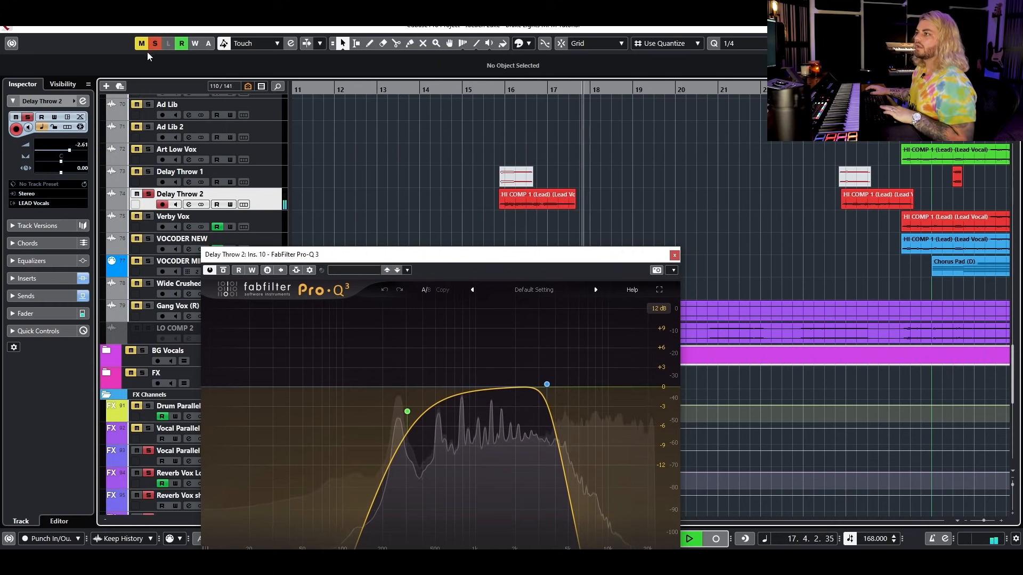
{"action": "left_click", "coordinate": [155, 43]}
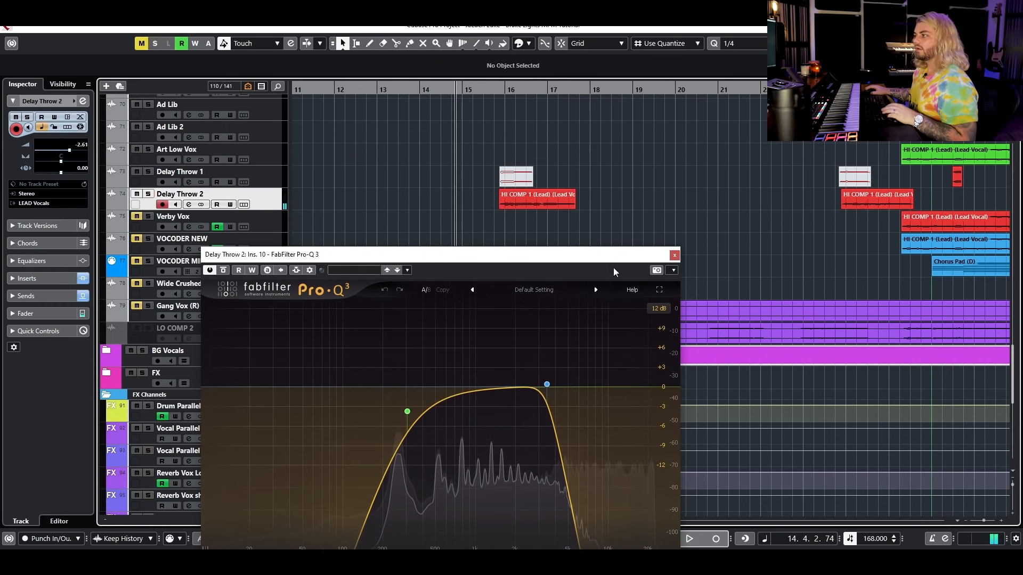
{"action": "left_click", "coordinate": [675, 255]}
Examine where the Delay Throw 1 and Delay Throw 2 clips sit along the song's timeline
{"action": "key", "text": "g"}
{"action": "key", "text": "g"}
{"action": "key", "text": "g"}
{"action": "key", "text": "g"}
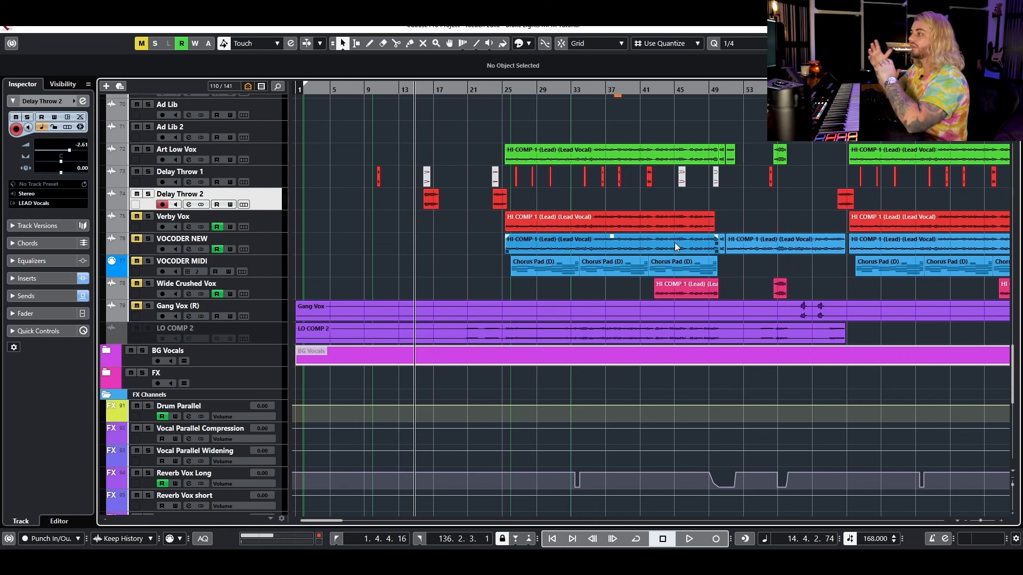
{"action": "key", "text": "h"}
{"action": "key", "text": "h"}
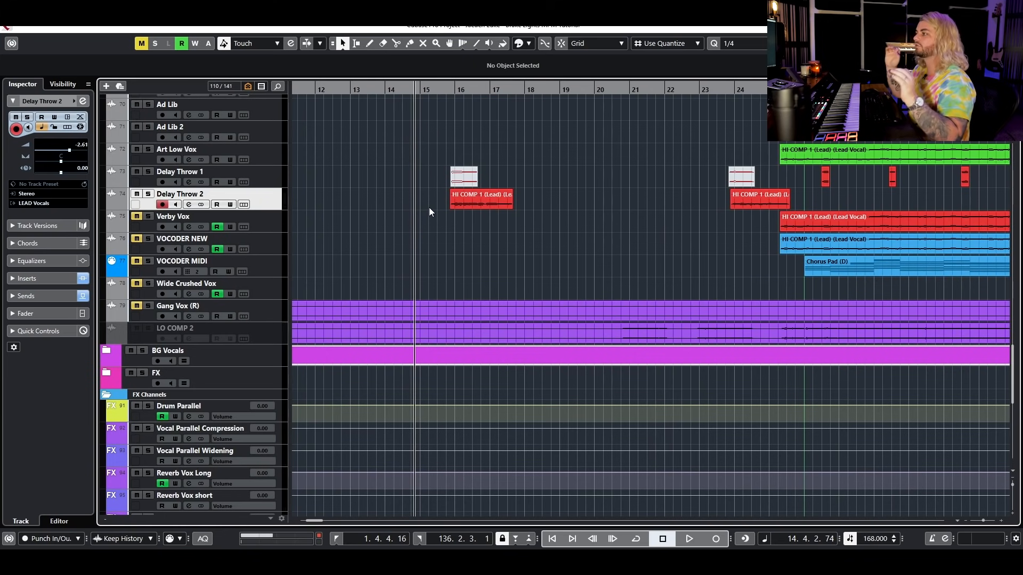
{"action": "key", "text": "g"}
{"action": "key", "text": "g"}
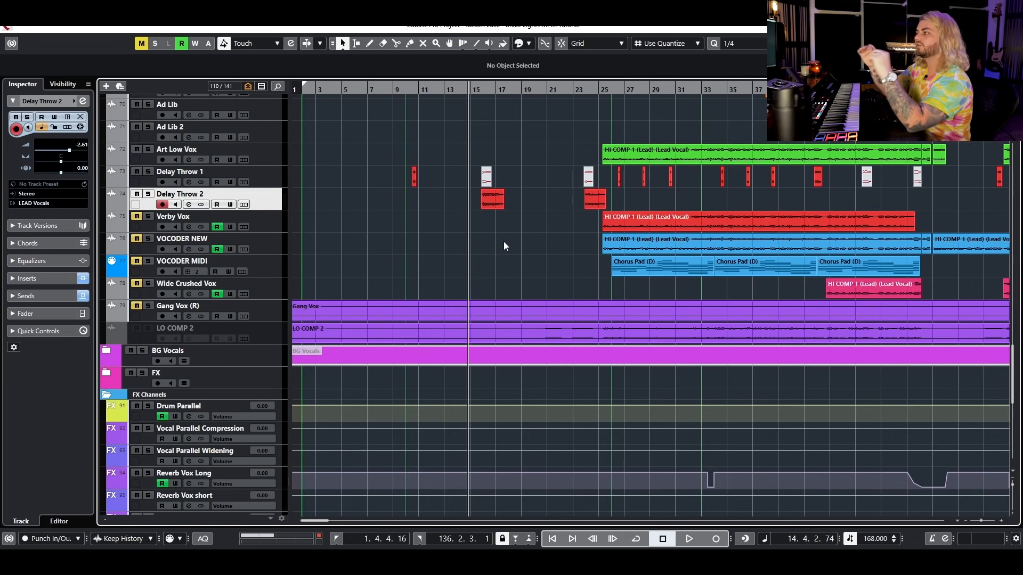
Set the playhead to bar 26, solo the Delay Throw 1 track, and play its first short throw
{"action": "scroll", "coordinate": [634, 219], "scroll_direction": "up", "scroll_amount": 4}
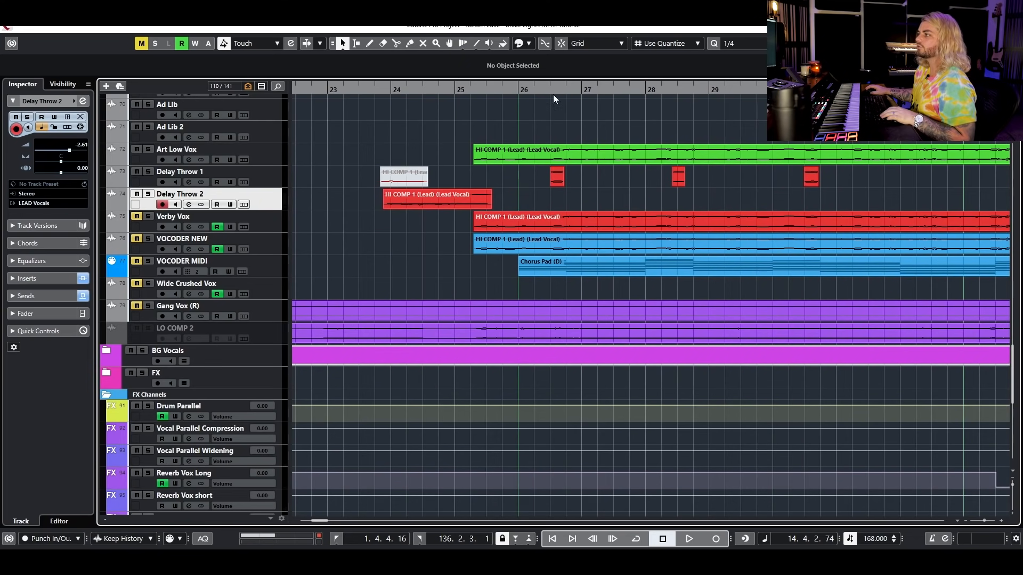
{"action": "left_click", "coordinate": [538, 95]}
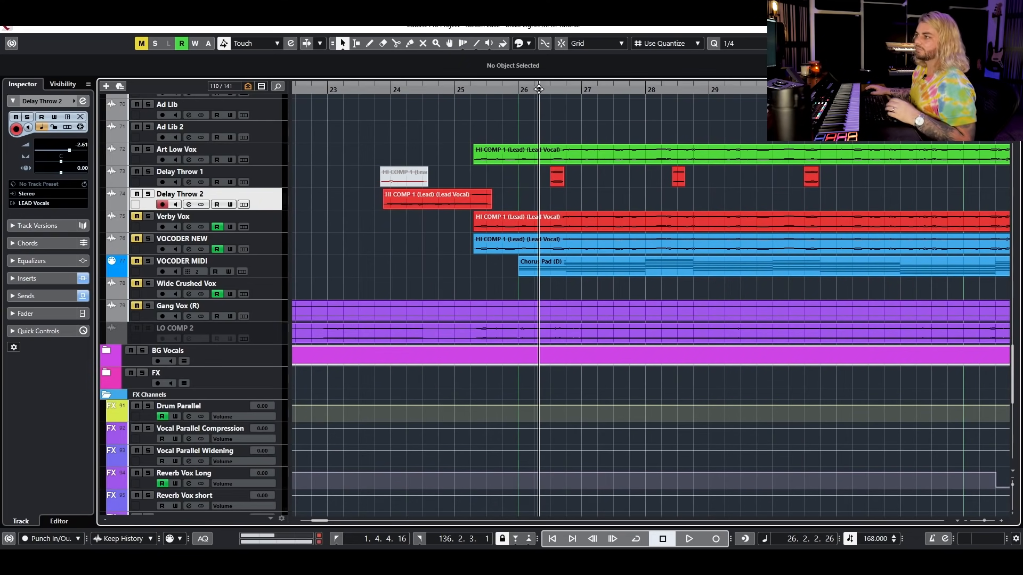
{"action": "left_click", "coordinate": [149, 172]}
{"action": "left_click", "coordinate": [279, 177]}
{"action": "scroll", "coordinate": [672, 215], "scroll_direction": "down", "scroll_amount": 2}
{"action": "key", "text": "space"}
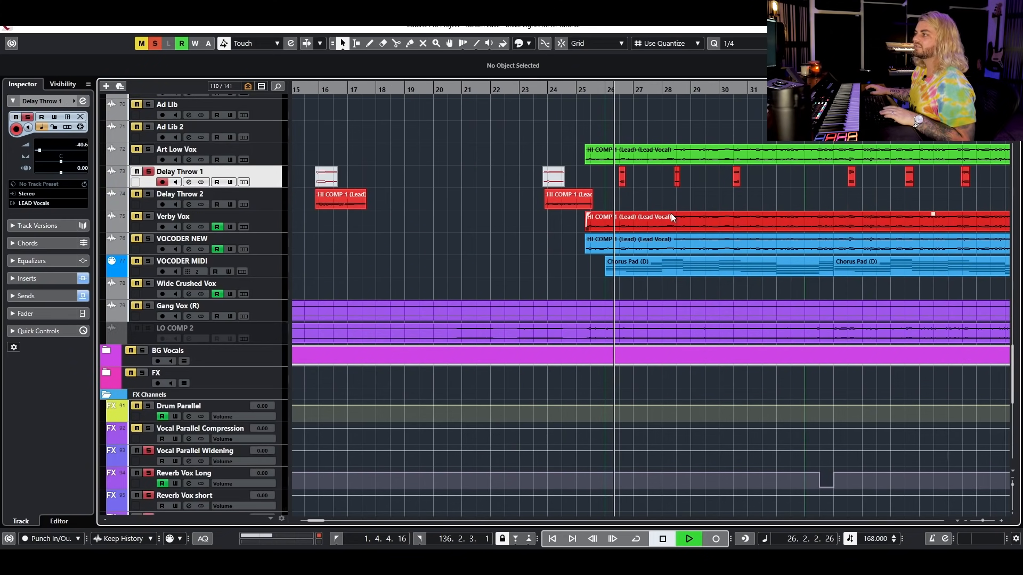
{"action": "key", "text": "space"}
Open the channel settings of Delay Throw 1, turn on its FabFilter Pro-R insert, and play the throws from bar 26
{"action": "left_click", "coordinate": [188, 182]}
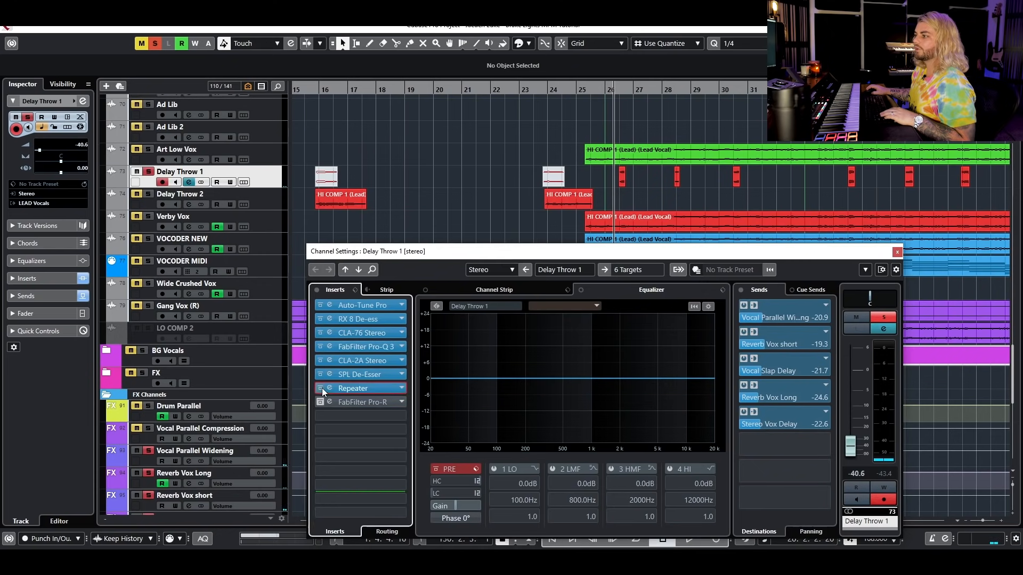
{"action": "scroll", "coordinate": [482, 167], "scroll_direction": "up", "scroll_amount": 5}
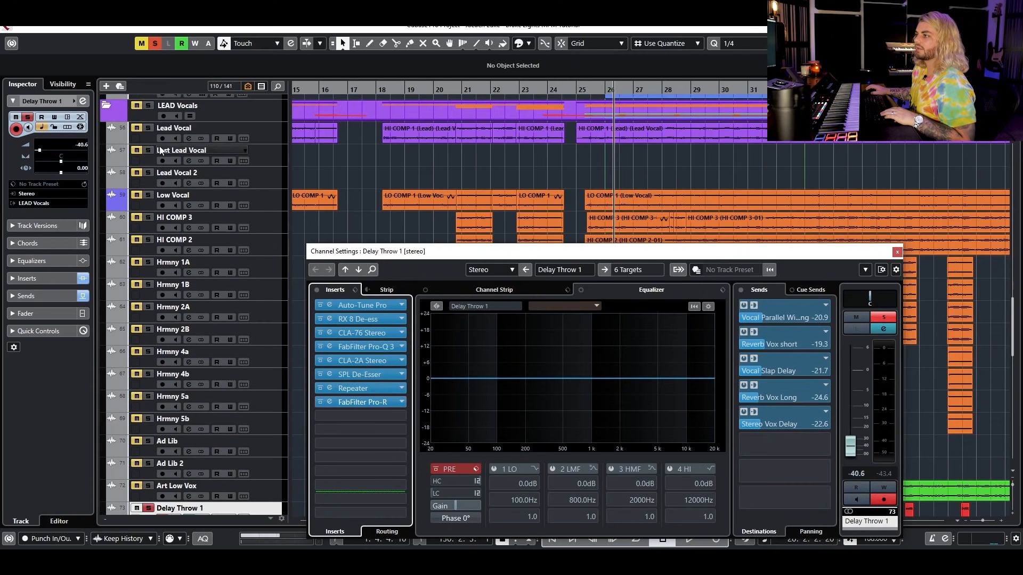
{"action": "scroll", "coordinate": [590, 139], "scroll_direction": "down", "scroll_amount": 6}
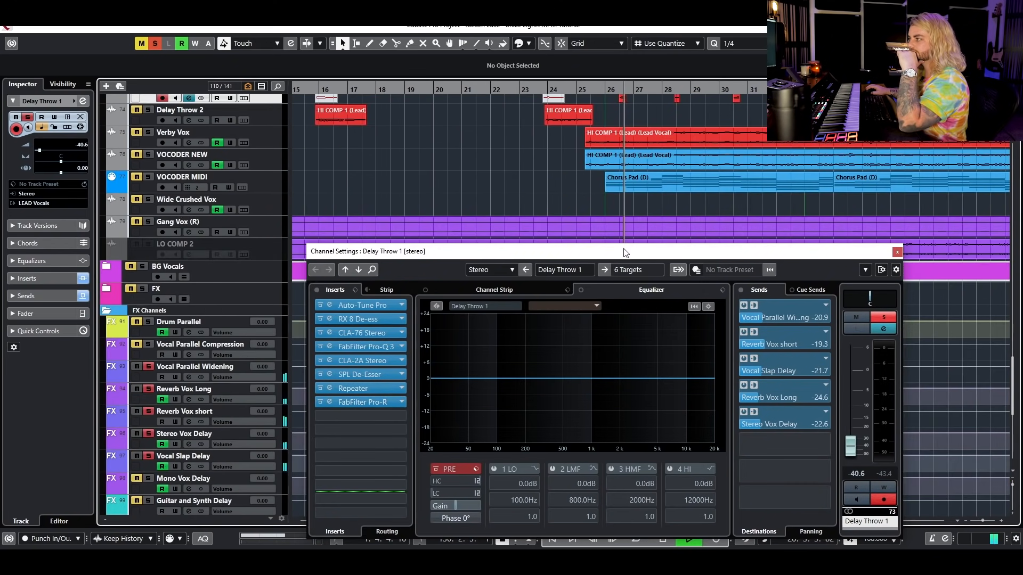
{"action": "key", "text": "space"}
{"action": "left_click_drag", "start_coordinate": [626, 254], "coordinate": [593, 208]}
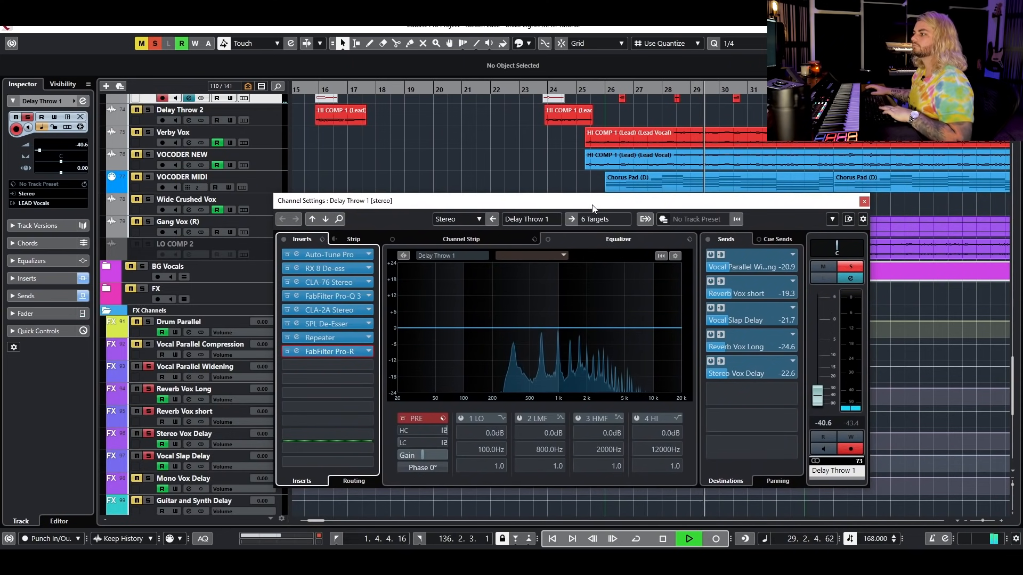
{"action": "key", "text": "space"}
View the Repeater insert's settings on Delay Throw 1 and close the plug-in
{"action": "left_click", "coordinate": [297, 338]}
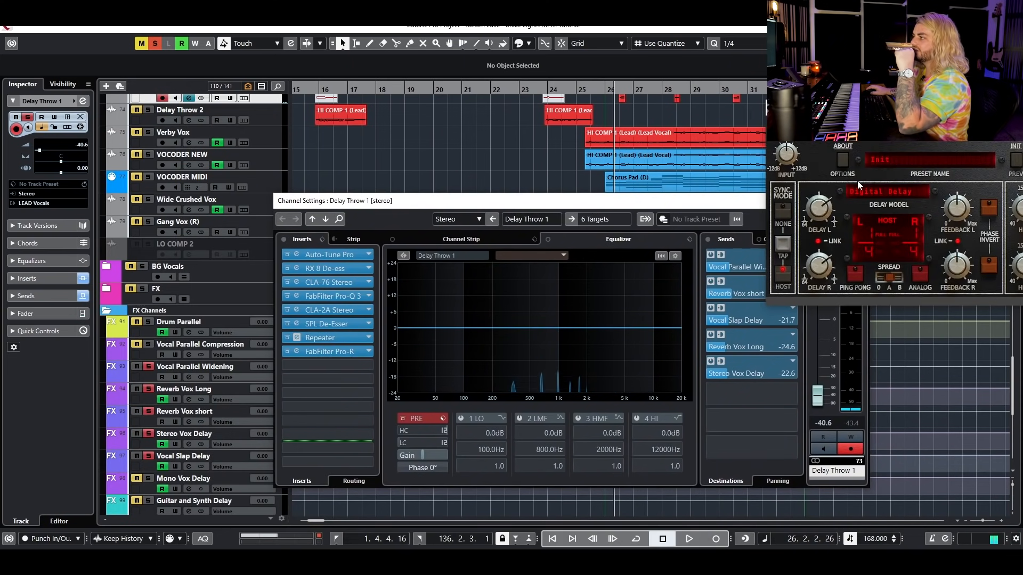
{"action": "left_click_drag", "start_coordinate": [904, 111], "coordinate": [399, 159]}
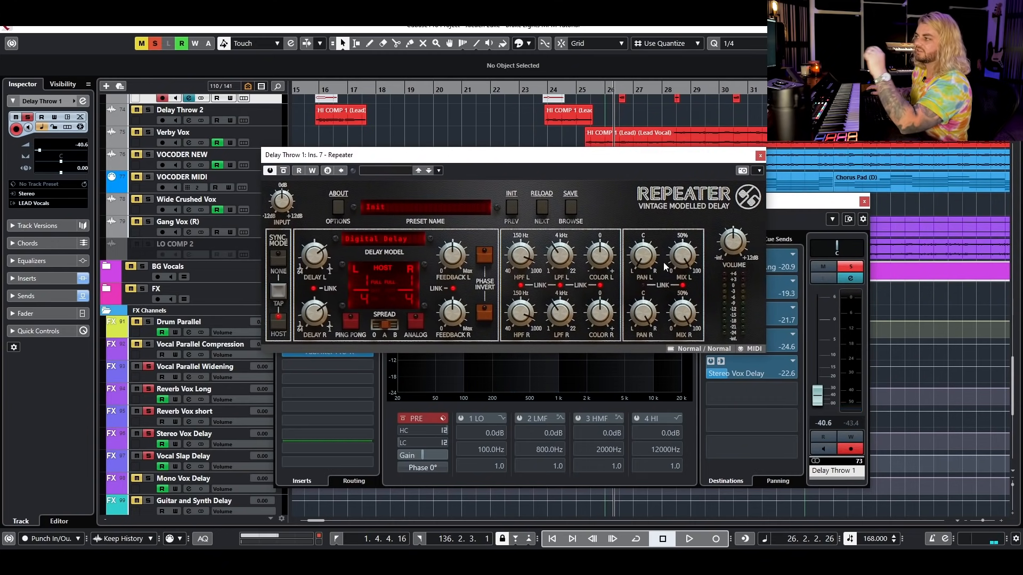
{"action": "left_click", "coordinate": [759, 156]}
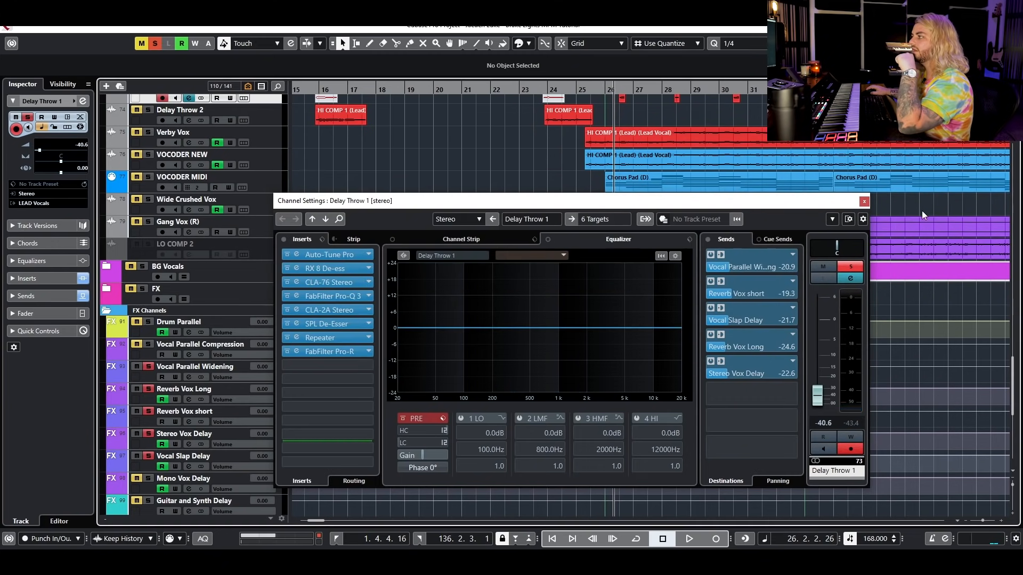
Close the Delay Throw 1 channel settings and deactivate all solo states in the project
{"action": "left_click", "coordinate": [864, 201]}
{"action": "scroll", "coordinate": [705, 274], "scroll_direction": "up", "scroll_amount": 4}
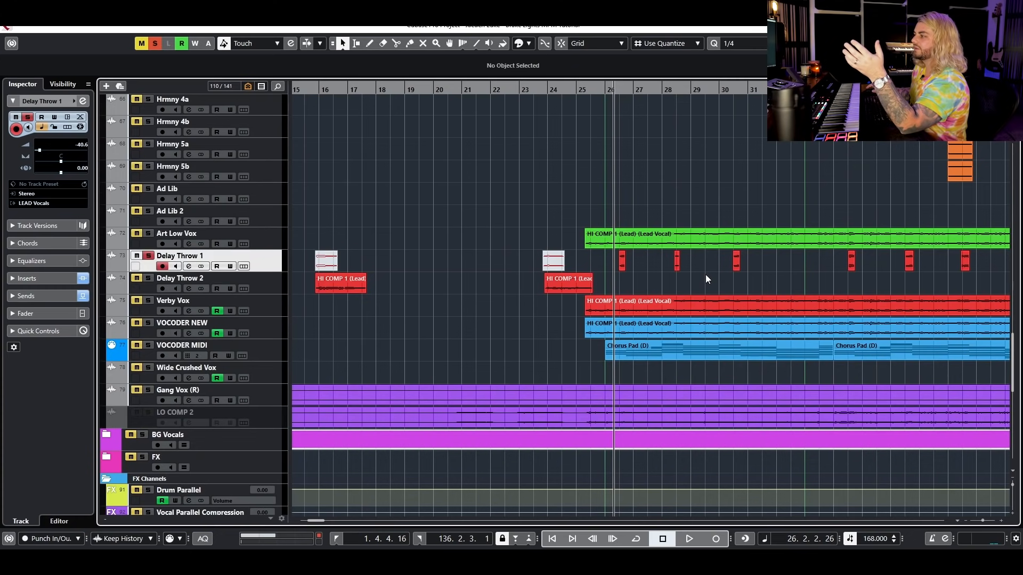
{"action": "scroll", "coordinate": [706, 274], "scroll_direction": "up", "scroll_amount": 3}
{"action": "scroll", "coordinate": [705, 275], "scroll_direction": "up", "scroll_amount": 3}
{"action": "scroll", "coordinate": [705, 275], "scroll_direction": "down", "scroll_amount": 3}
{"action": "scroll", "coordinate": [143, 55], "scroll_direction": "up", "scroll_amount": 1}
{"action": "left_click", "coordinate": [155, 44]}
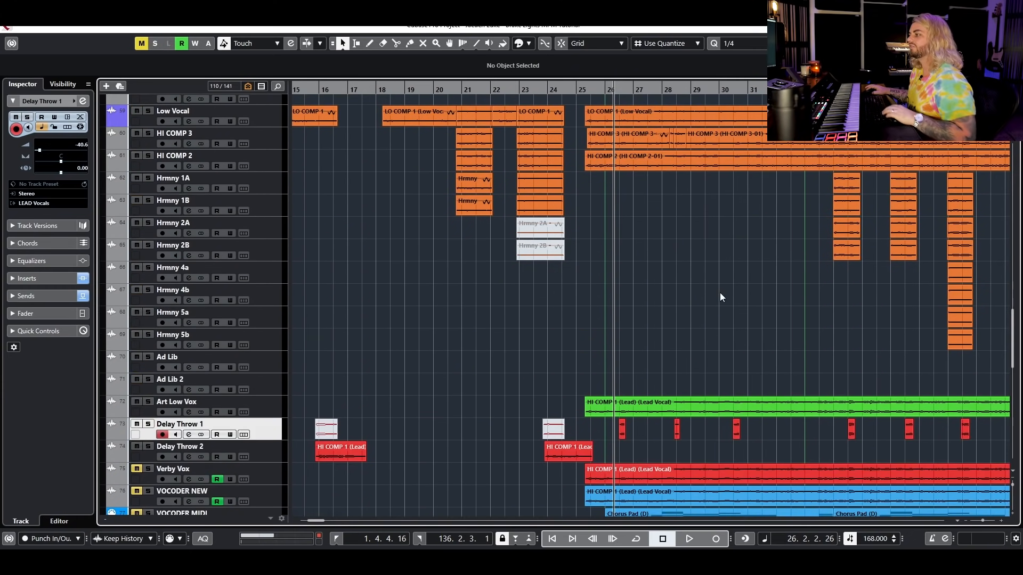
Solo the Verby Vox track, select its clip starting at bar 25, and open the track's channel settings
{"action": "key", "text": "g"}
{"action": "key", "text": "g"}
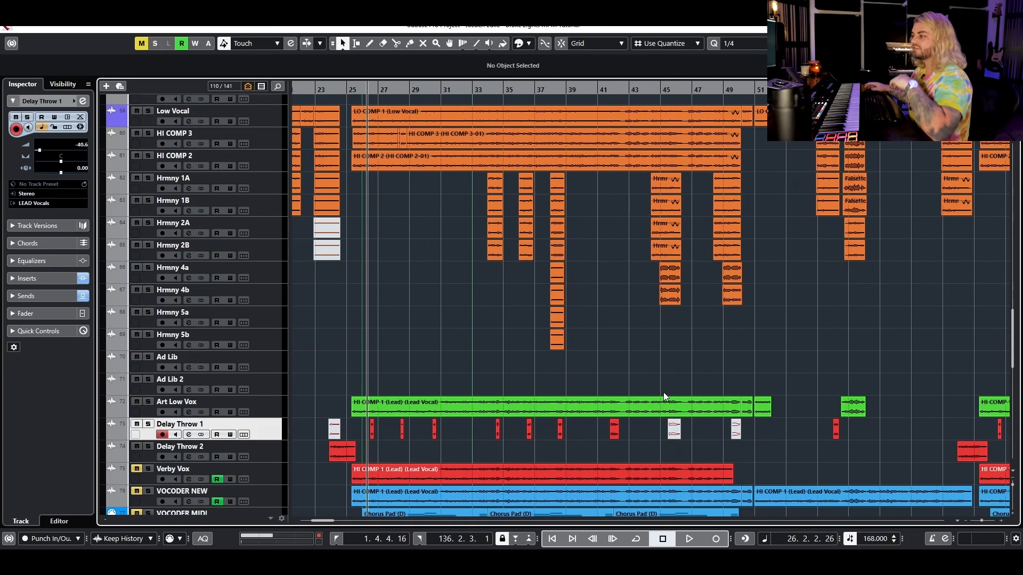
{"action": "scroll", "coordinate": [663, 396], "scroll_direction": "down", "scroll_amount": 8}
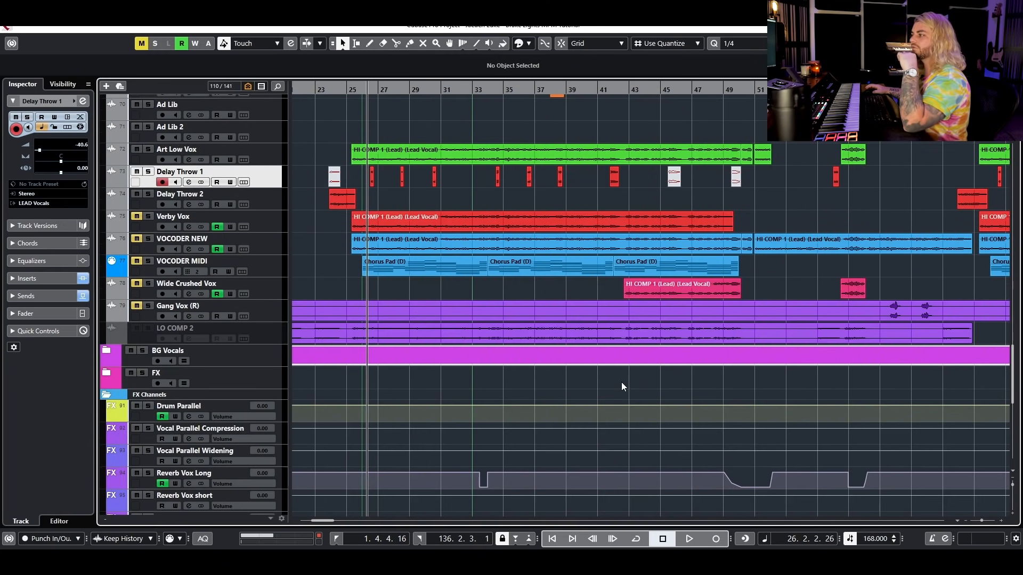
{"action": "left_click", "coordinate": [147, 216]}
{"action": "left_click", "coordinate": [255, 229]}
{"action": "left_click", "coordinate": [717, 218]}
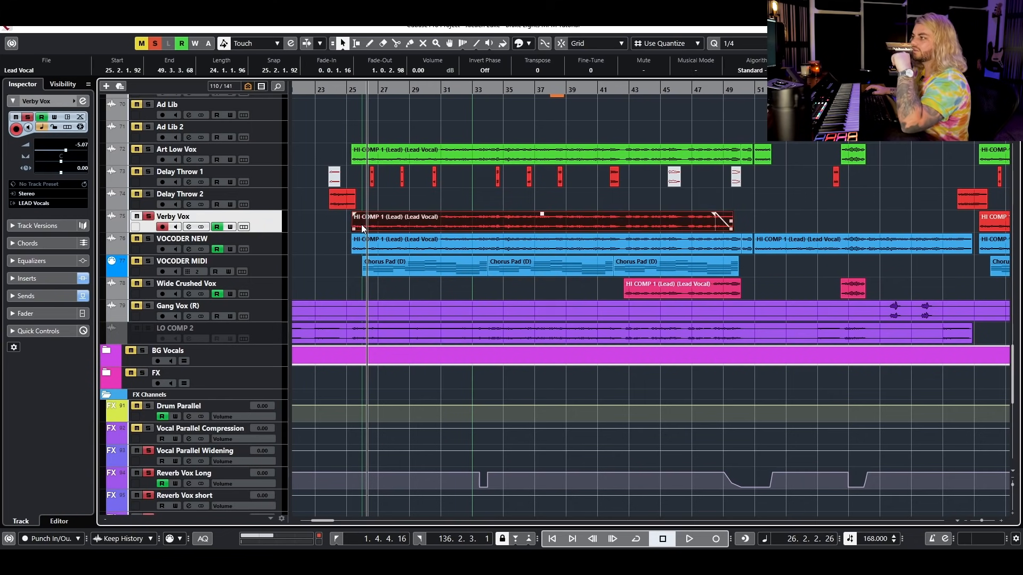
{"action": "left_click", "coordinate": [189, 227]}
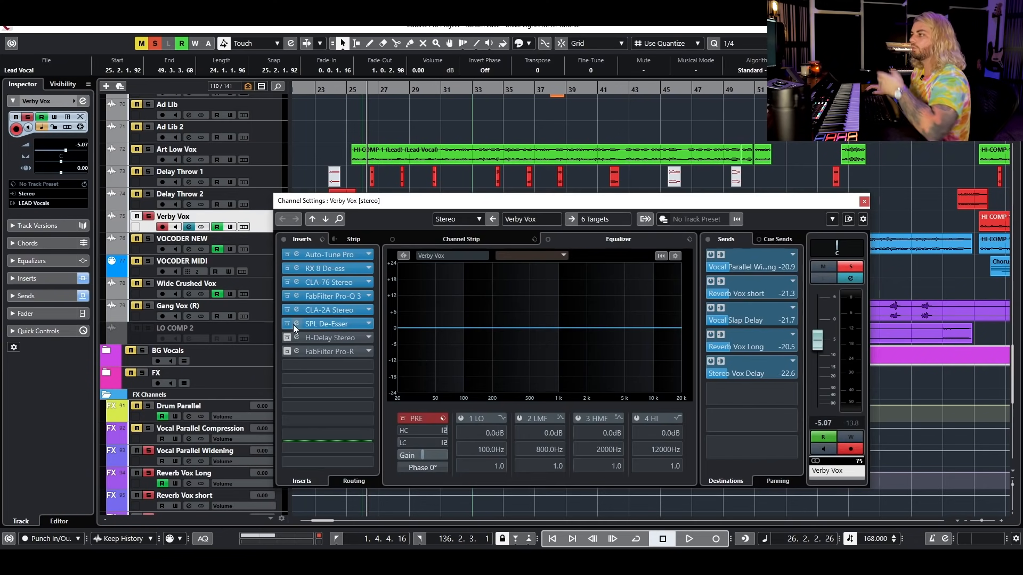
Play Verby Vox from bar 26 without and with the H-Delay Stereo insert active, viewing the delay's settings
{"action": "key", "text": "space"}
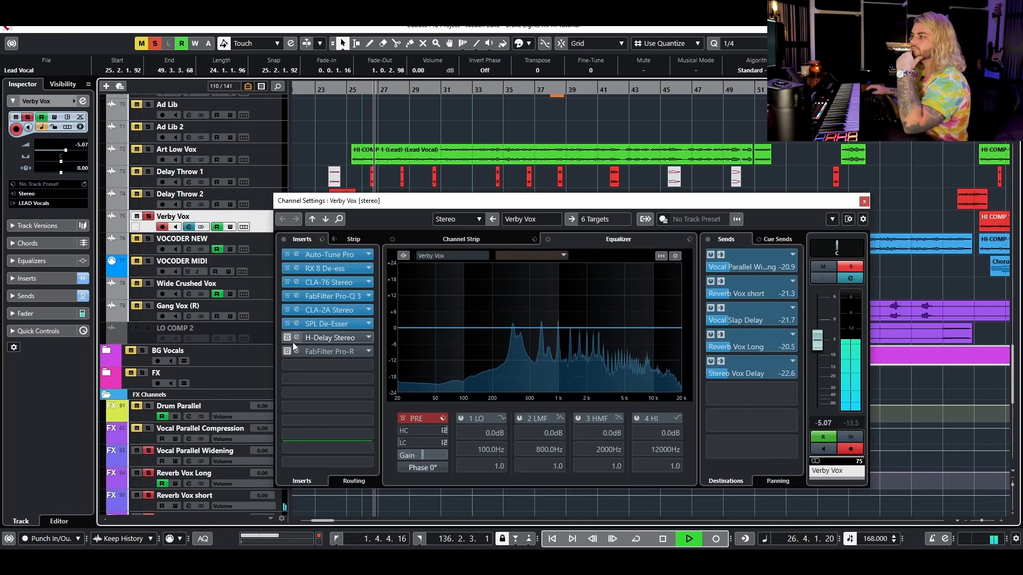
{"action": "key", "text": "space"}
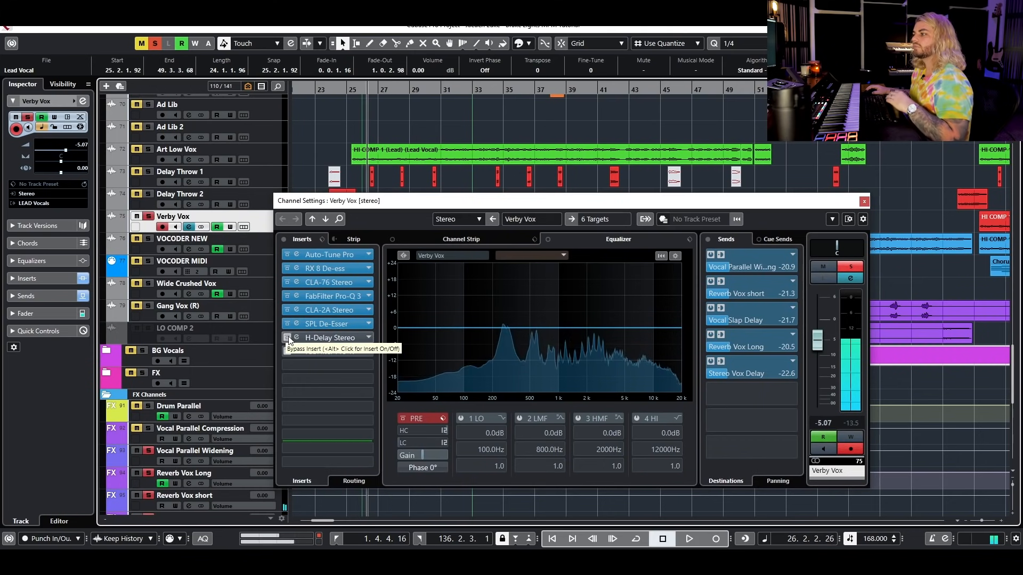
{"action": "left_click", "coordinate": [340, 337]}
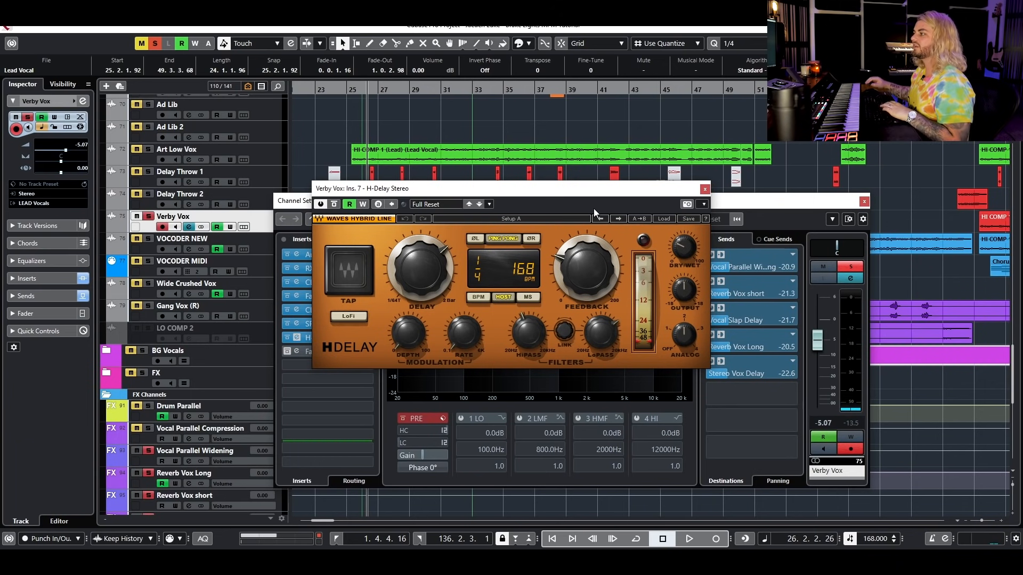
{"action": "key", "text": "space"}
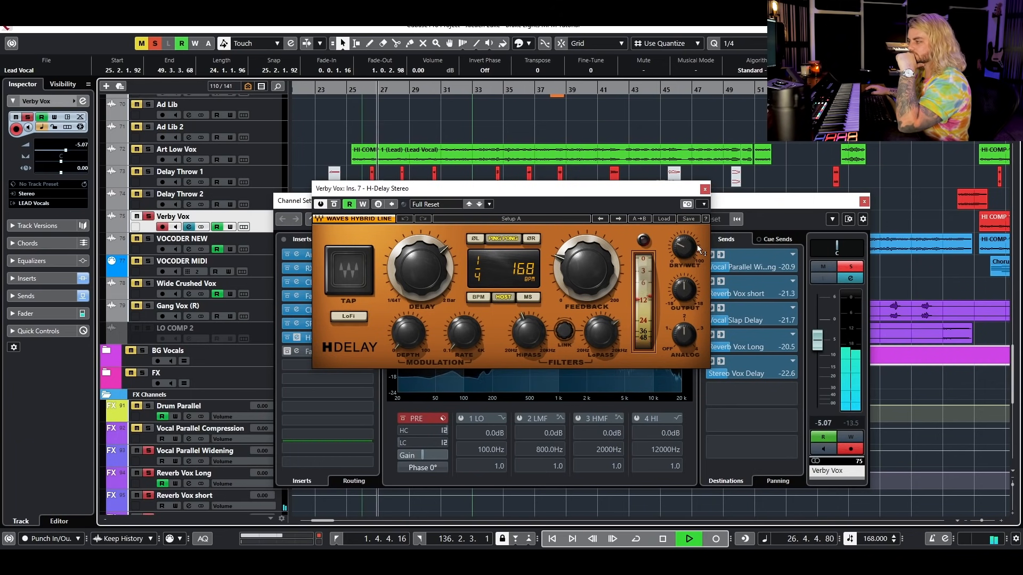
{"action": "left_click", "coordinate": [704, 189]}
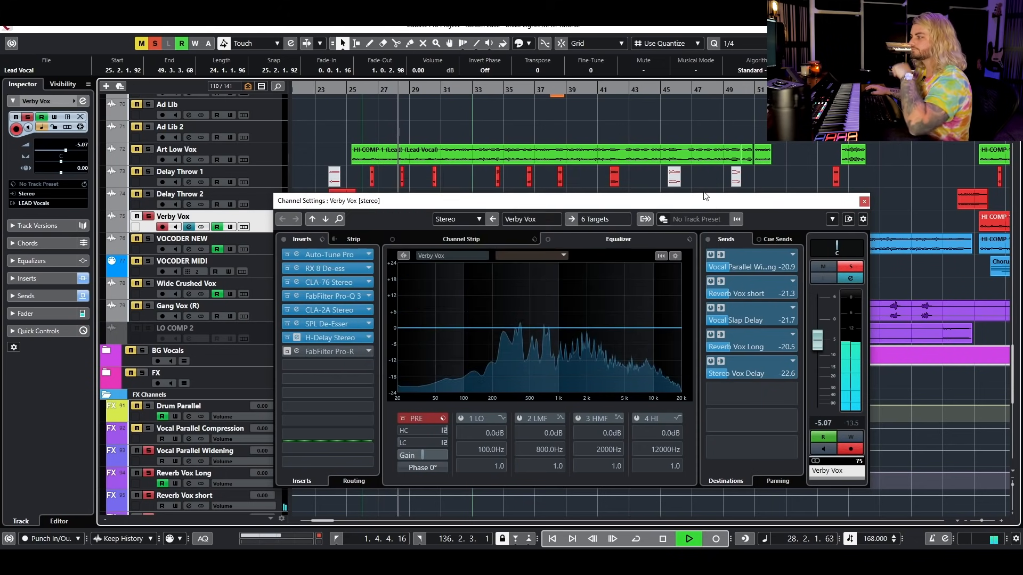
{"action": "key", "text": "space"}
Turn on the FabFilter Pro-R insert on Verby Vox, view its reverb settings, and close the plug-in
{"action": "left_click", "coordinate": [286, 350]}
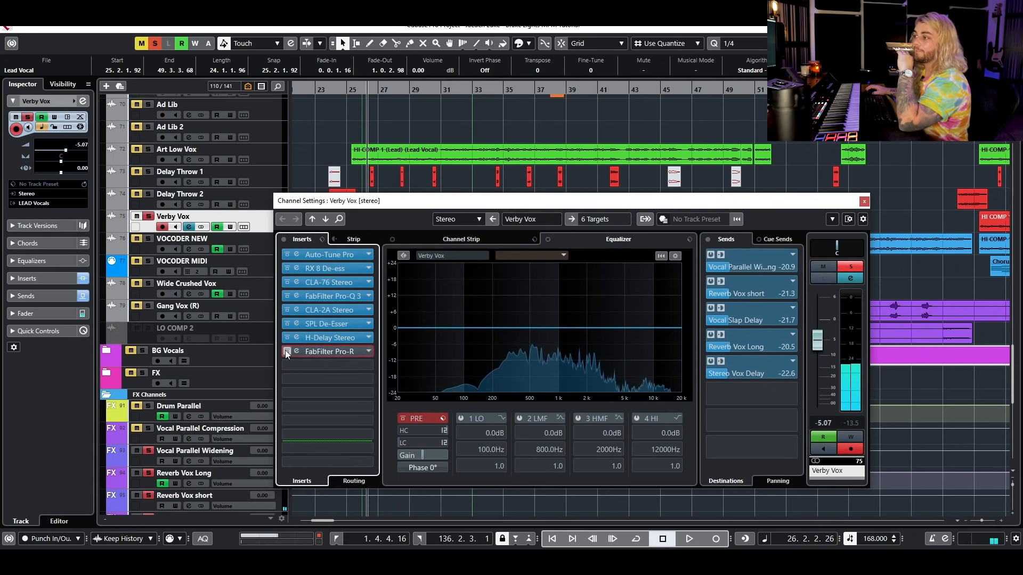
{"action": "left_click", "coordinate": [321, 351]}
{"action": "left_click_drag", "start_coordinate": [700, 110], "coordinate": [610, 121]}
{"action": "left_click_drag", "start_coordinate": [616, 188], "coordinate": [618, 196]}
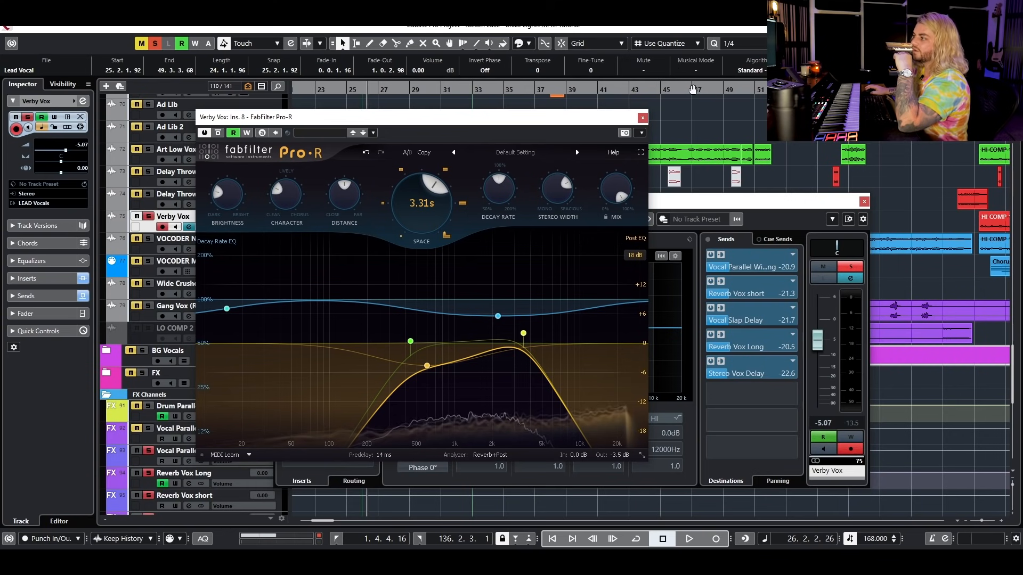
{"action": "mouse_move", "coordinate": [617, 187]}
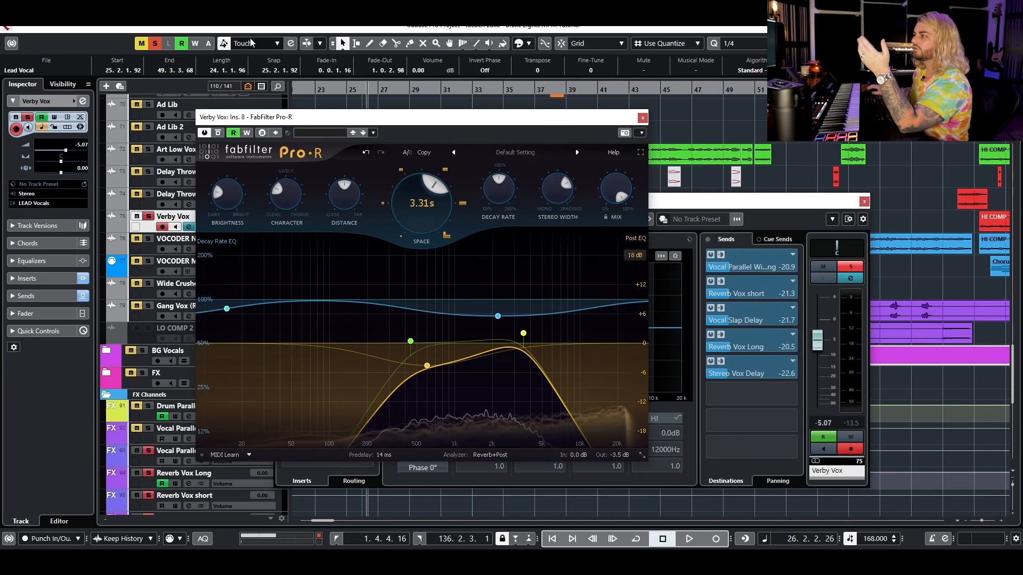
{"action": "left_click", "coordinate": [643, 117]}
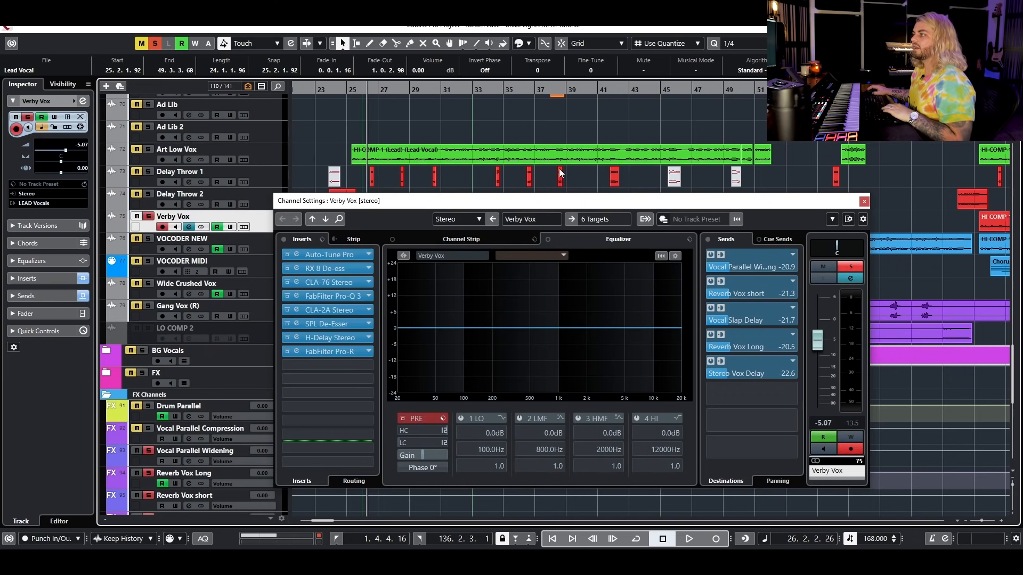
Play Verby Vox with its delay and reverb from bar 26, soloing the Lead Vocal track alongside it
{"action": "left_click_drag", "start_coordinate": [527, 207], "coordinate": [531, 368]}
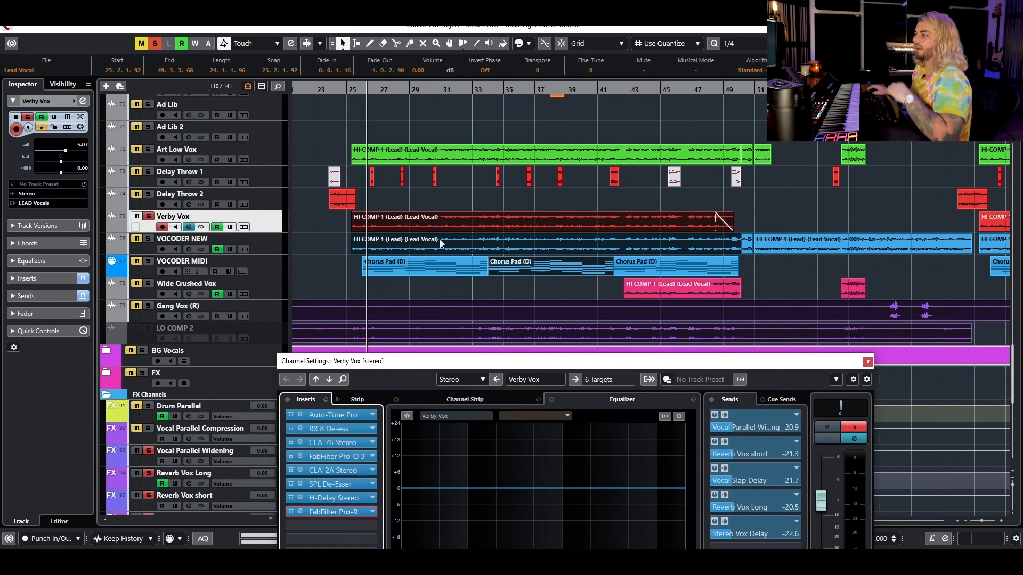
{"action": "key", "text": "space"}
{"action": "left_click", "coordinate": [316, 239]}
{"action": "scroll", "coordinate": [400, 270], "scroll_direction": "up", "scroll_amount": 4}
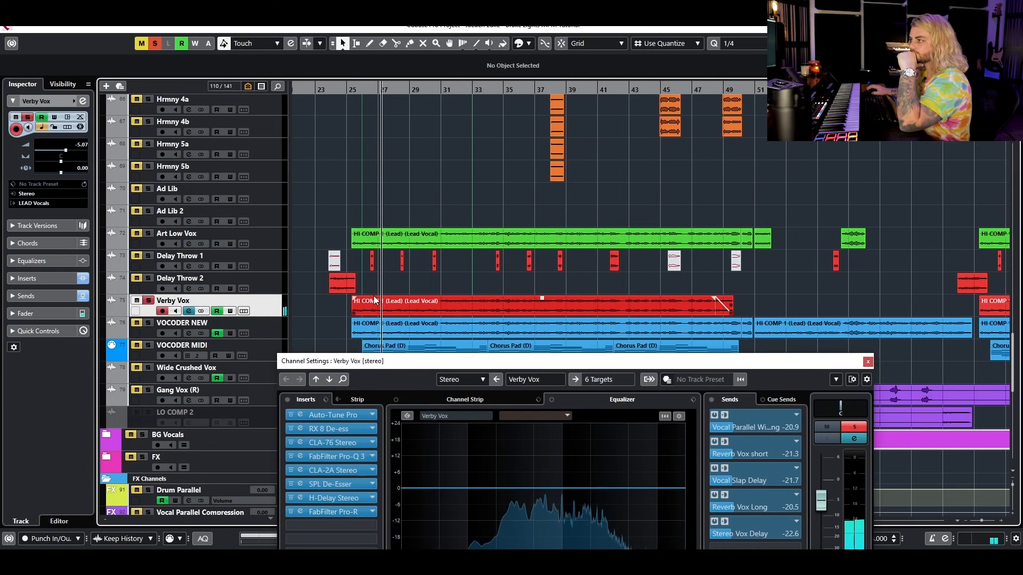
{"action": "scroll", "coordinate": [277, 212], "scroll_direction": "up", "scroll_amount": 10}
{"action": "left_click", "coordinate": [148, 128]}
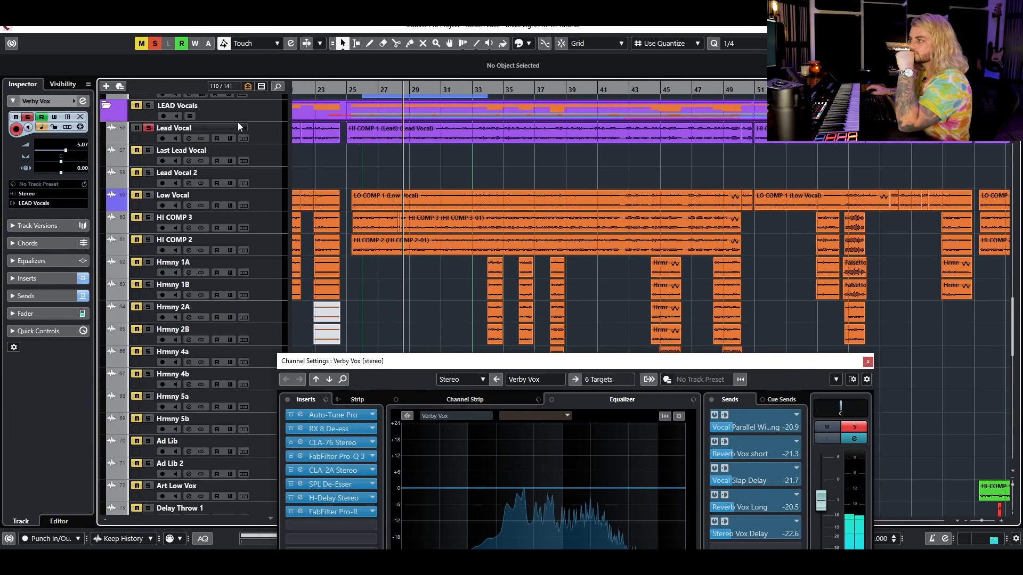
{"action": "scroll", "coordinate": [461, 165], "scroll_direction": "down", "scroll_amount": 14}
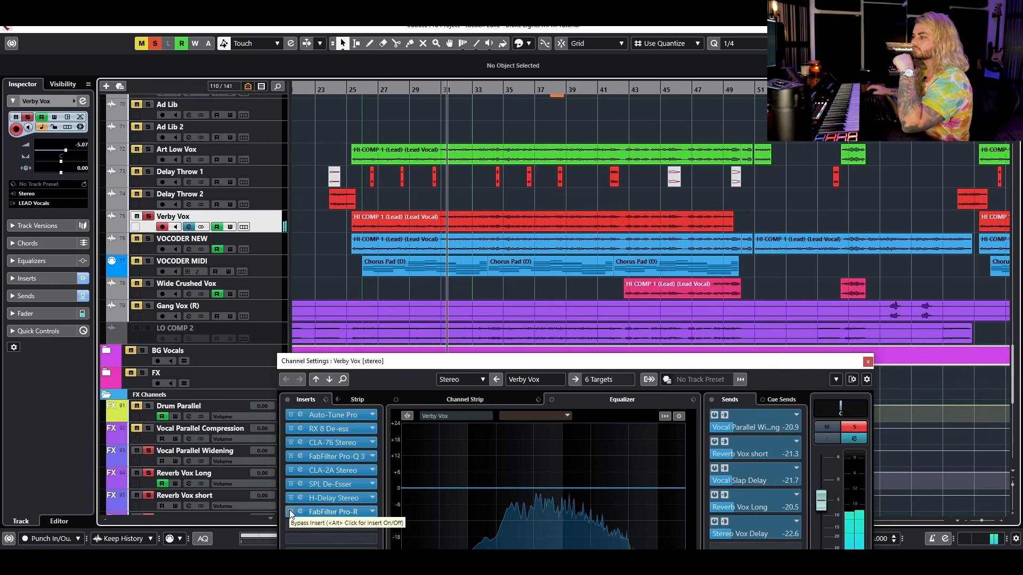
{"action": "left_click", "coordinate": [364, 292]}
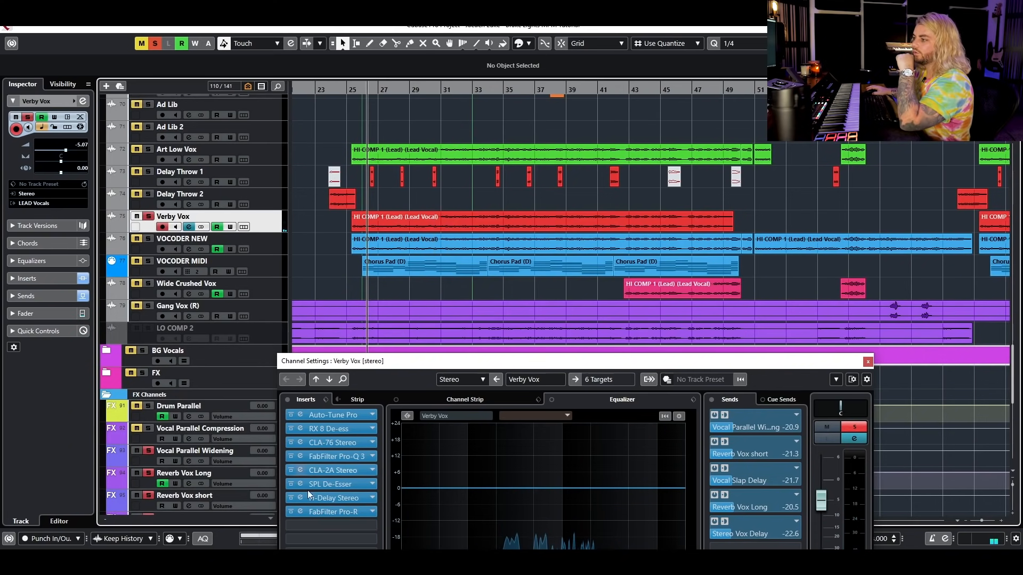
Close the Verby Vox channel settings and clear all soloed tracks
{"action": "left_click_drag", "start_coordinate": [484, 369], "coordinate": [471, 293]}
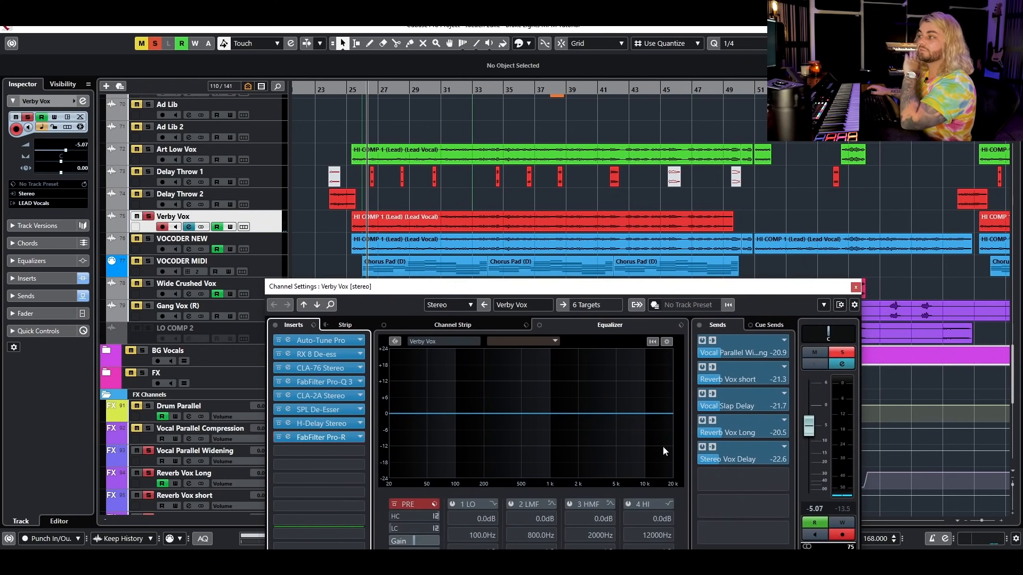
{"action": "left_click", "coordinate": [856, 287]}
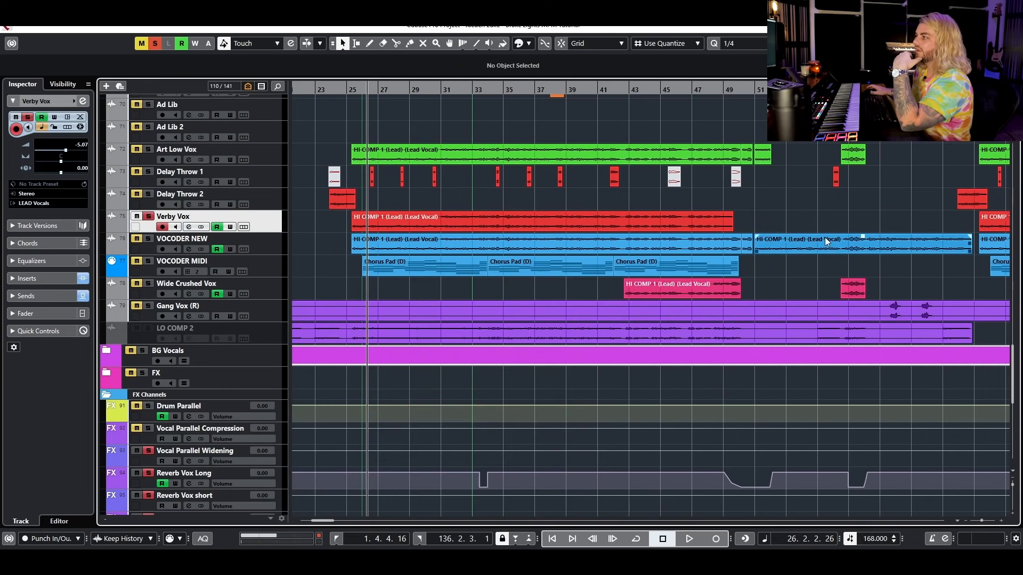
{"action": "left_click", "coordinate": [153, 45]}
Set the playhead to bar 24 and play the combined vocals, toggling the mute on Verby Vox
{"action": "scroll", "coordinate": [361, 245], "scroll_direction": "up", "scroll_amount": 3}
{"action": "left_click", "coordinate": [338, 90]}
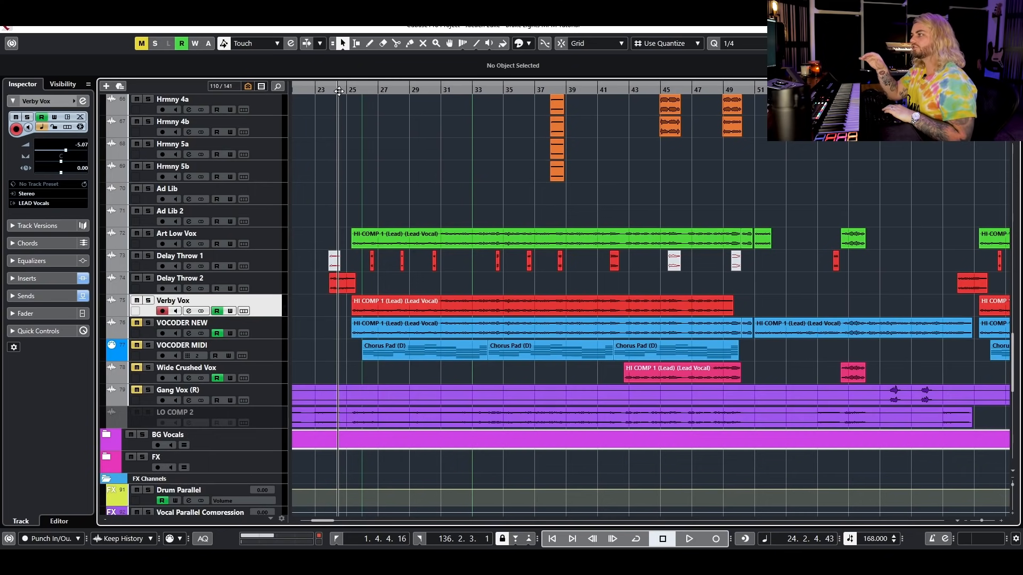
{"action": "scroll", "coordinate": [423, 242], "scroll_direction": "up", "scroll_amount": 8}
{"action": "scroll", "coordinate": [421, 300], "scroll_direction": "down", "scroll_amount": 3}
{"action": "key", "text": "space"}
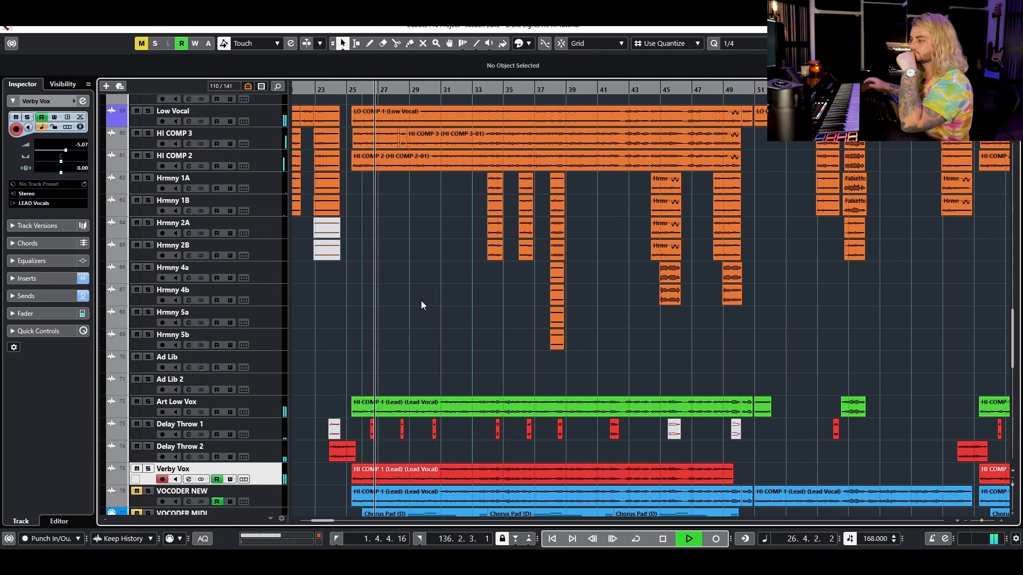
{"action": "left_click", "coordinate": [138, 470]}
{"action": "key", "text": "space"}
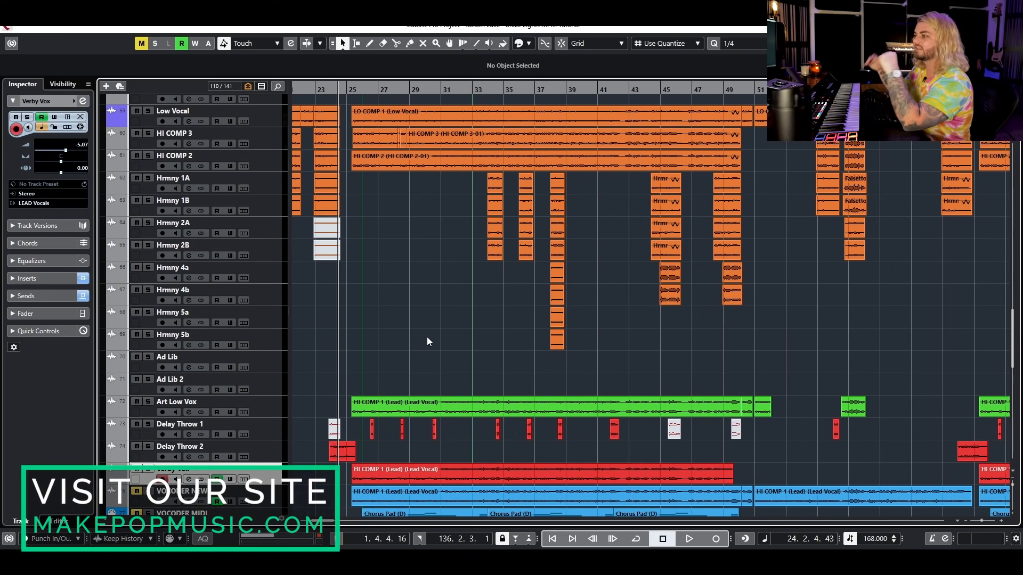
Examine where the VOCODER NEW and VOCODER MIDI clips sit along the song's timeline
{"action": "scroll", "coordinate": [516, 333], "scroll_direction": "down", "scroll_amount": 5}
{"action": "scroll", "coordinate": [516, 333], "scroll_direction": "up", "scroll_amount": 2}
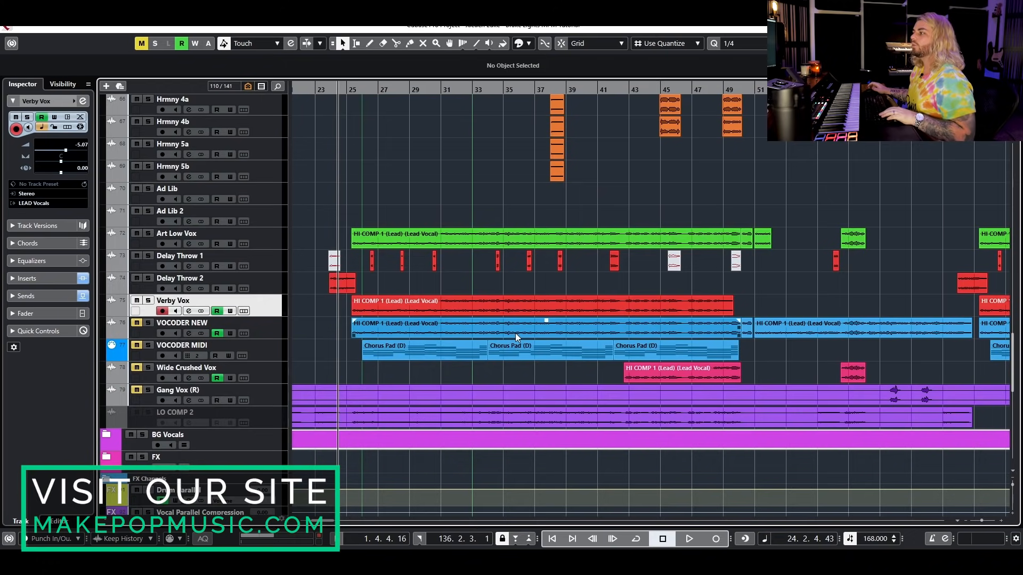
{"action": "key", "text": "g"}
{"action": "key", "text": "g"}
{"action": "key", "text": "g"}
{"action": "key", "text": "g"}
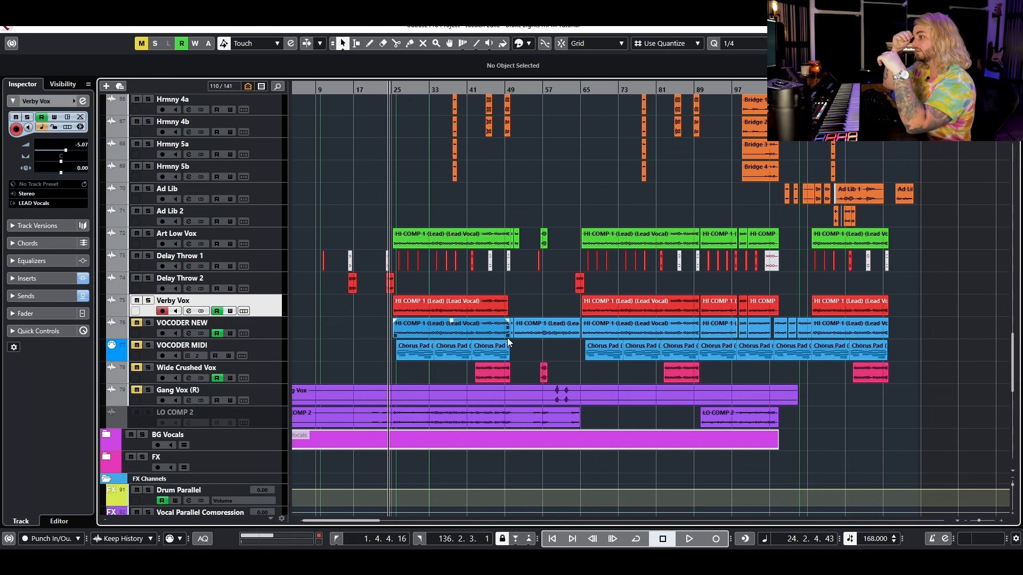
{"action": "left_click", "coordinate": [137, 324]}
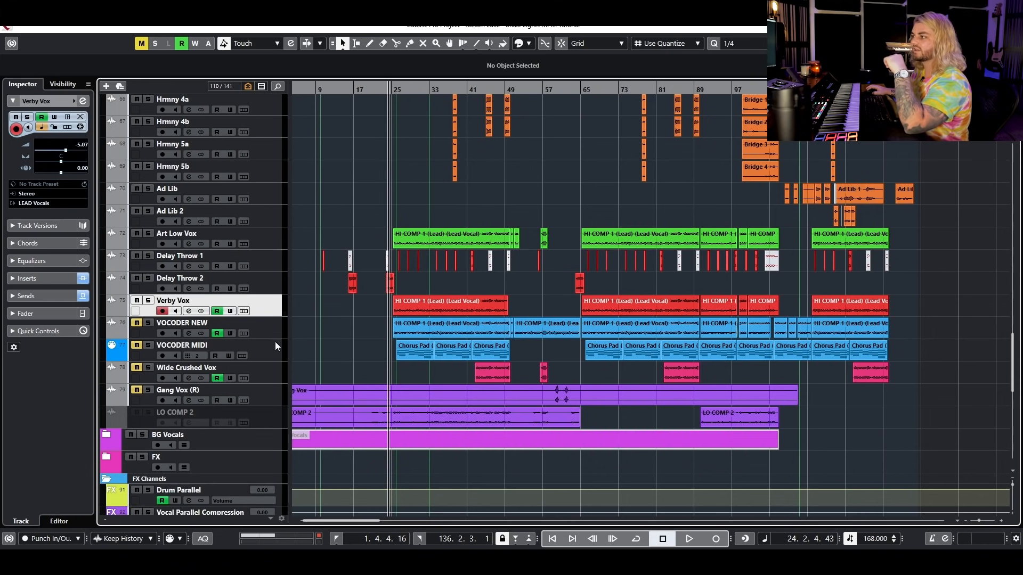
{"action": "key", "text": "h"}
{"action": "key", "text": "h"}
{"action": "key", "text": "h"}
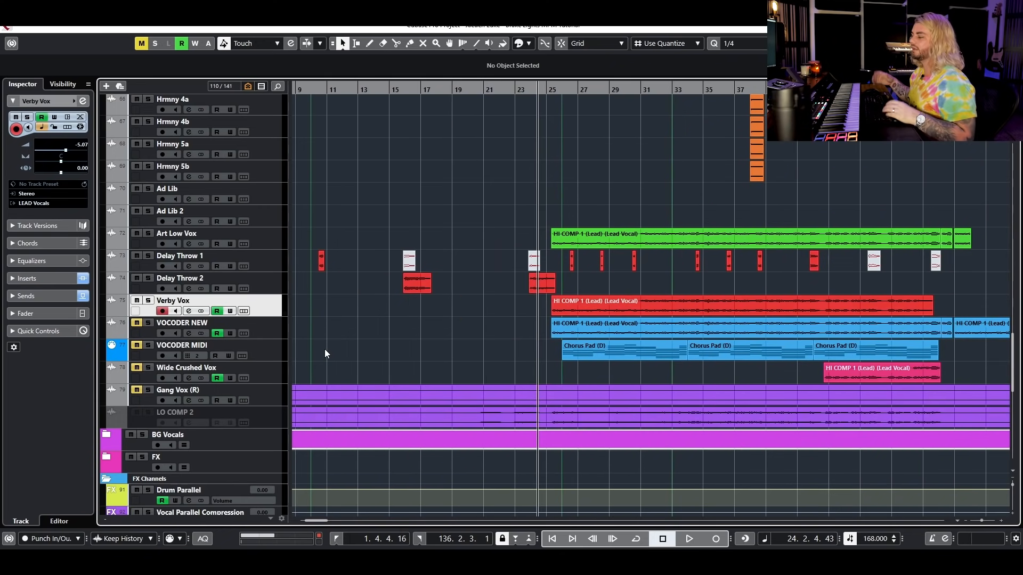
{"action": "key", "text": "g"}
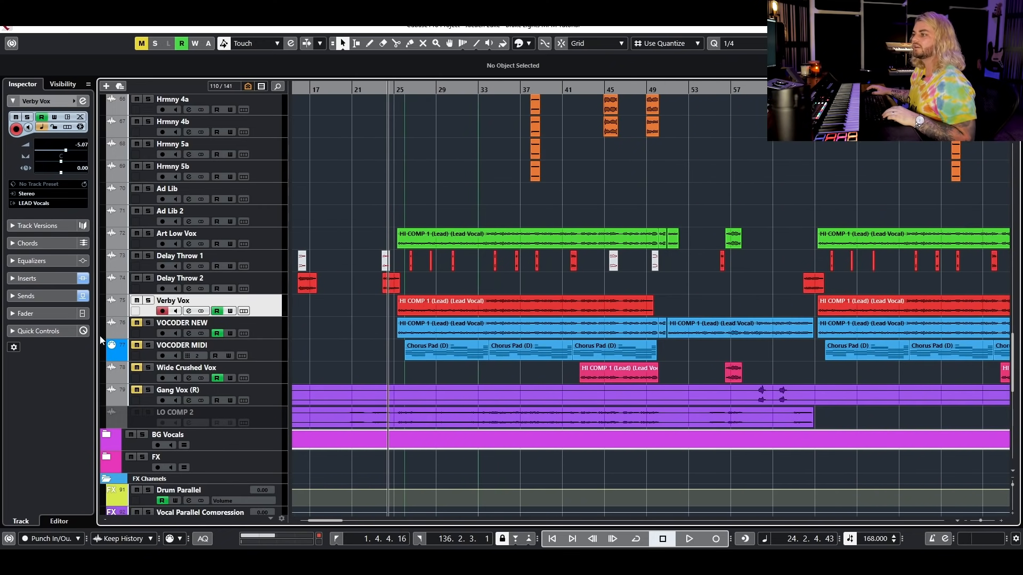
Solo the VOCODER NEW track and open the Auto-Tune Vocodist insert from its channel settings
{"action": "left_click", "coordinate": [149, 323]}
{"action": "left_click", "coordinate": [184, 334]}
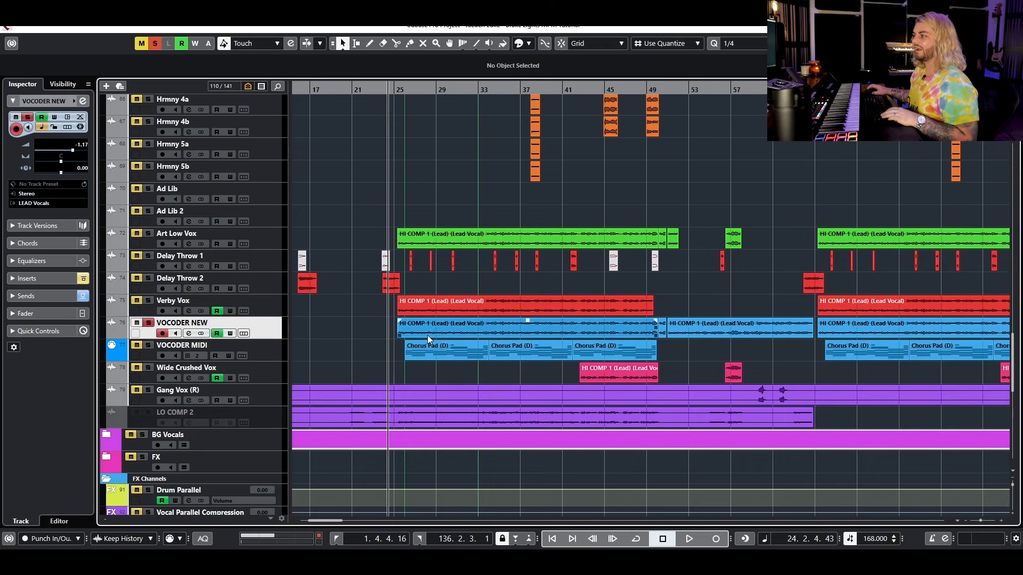
{"action": "scroll", "coordinate": [439, 310], "scroll_direction": "up", "scroll_amount": 5}
{"action": "scroll", "coordinate": [439, 310], "scroll_direction": "down", "scroll_amount": 4}
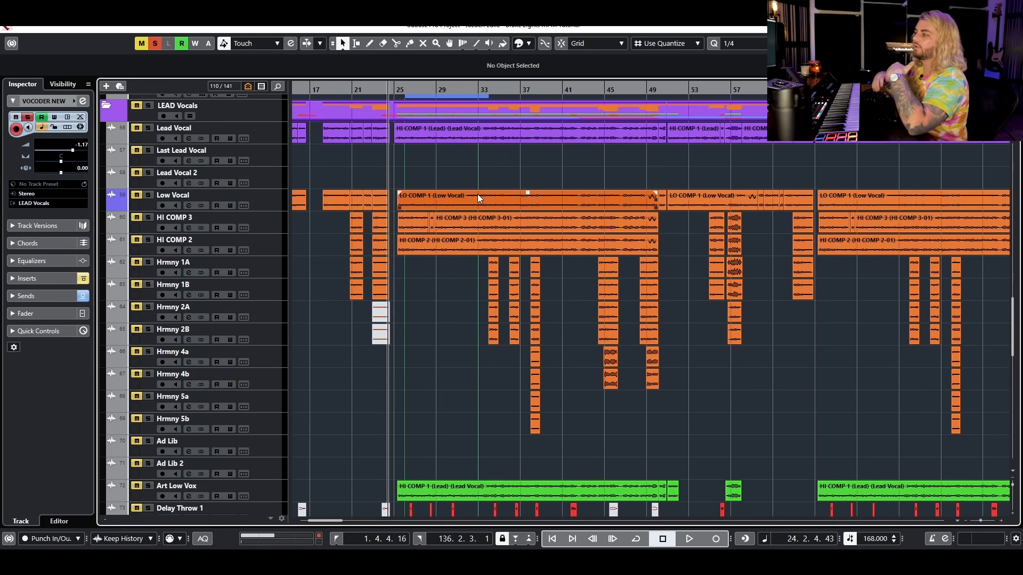
{"action": "scroll", "coordinate": [472, 200], "scroll_direction": "down", "scroll_amount": 19}
{"action": "scroll", "coordinate": [465, 213], "scroll_direction": "up", "scroll_amount": 4}
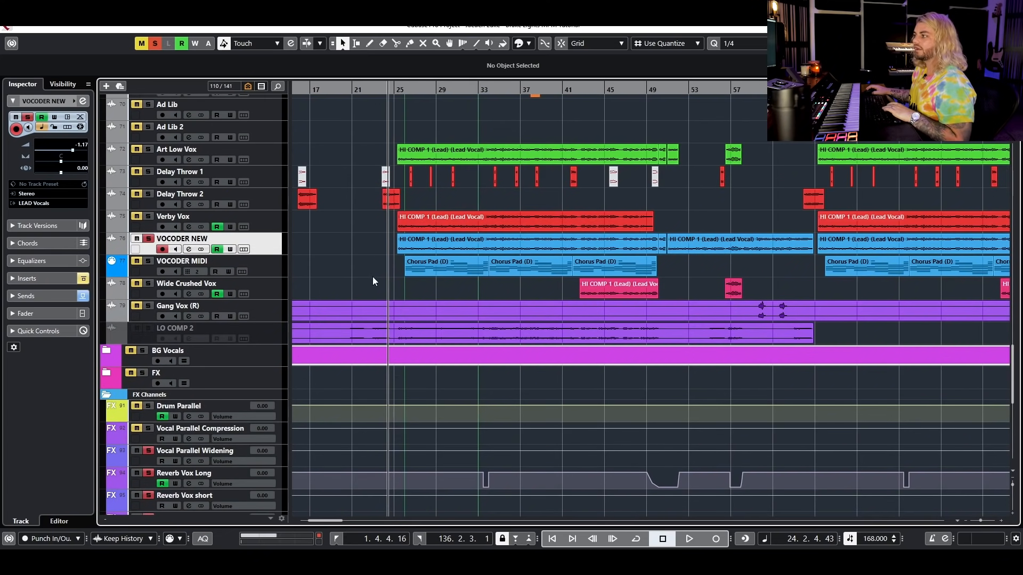
{"action": "left_click", "coordinate": [188, 249]}
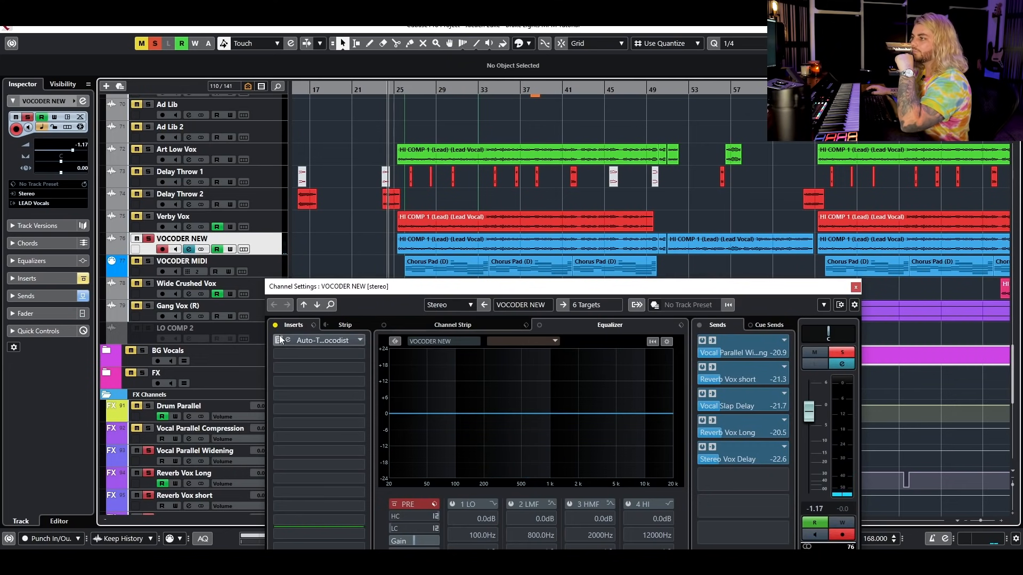
{"action": "left_click", "coordinate": [305, 339]}
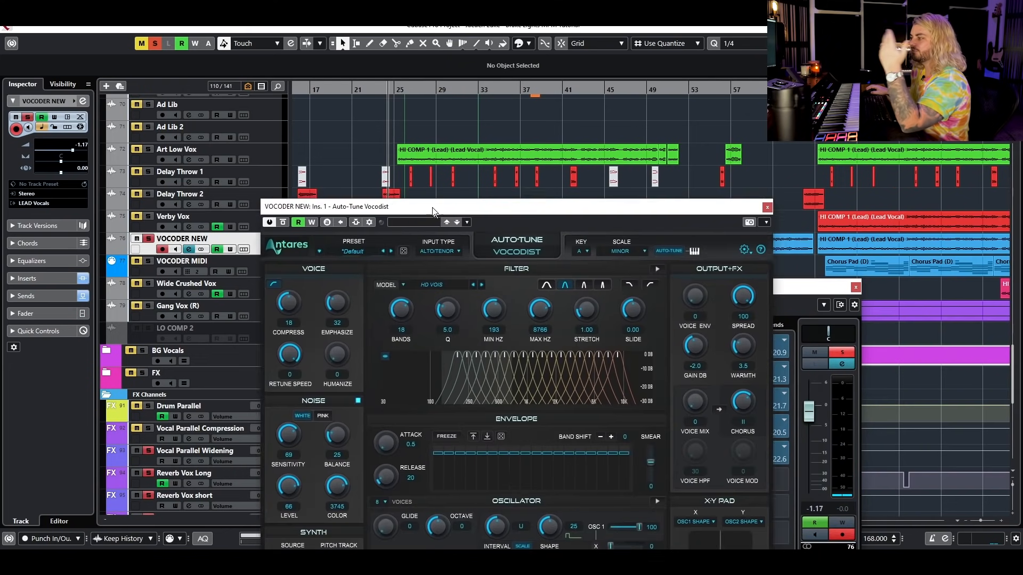
Close the VOCODER NEW channel settings and reposition the Auto-Tune Vocodist window so the timeline ruler is reachable
{"action": "left_click_drag", "start_coordinate": [473, 205], "coordinate": [475, 235]}
{"action": "left_click", "coordinate": [856, 288]}
{"action": "left_click_drag", "start_coordinate": [607, 240], "coordinate": [659, 160]}
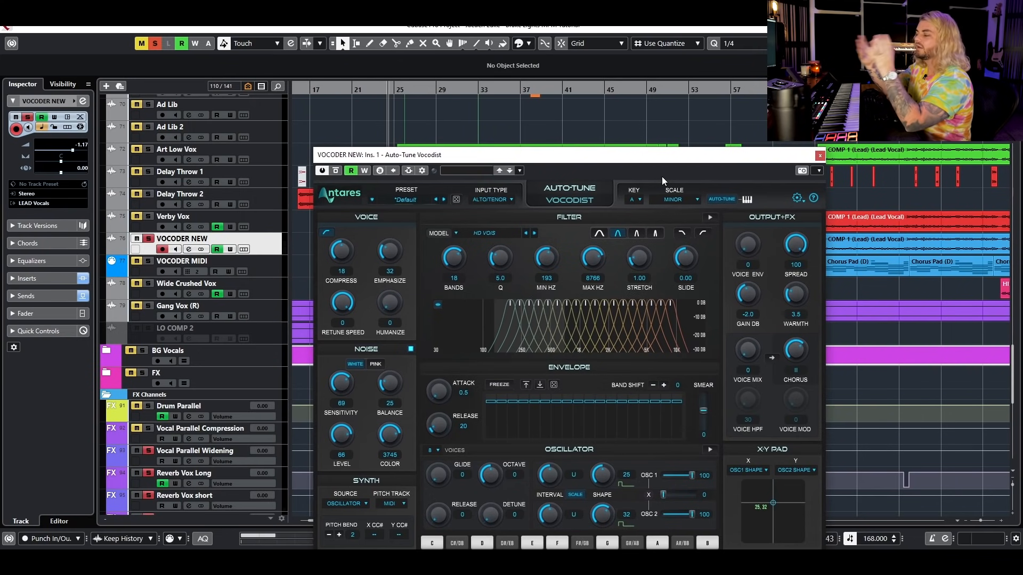
{"action": "left_click_drag", "start_coordinate": [662, 159], "coordinate": [650, 99]}
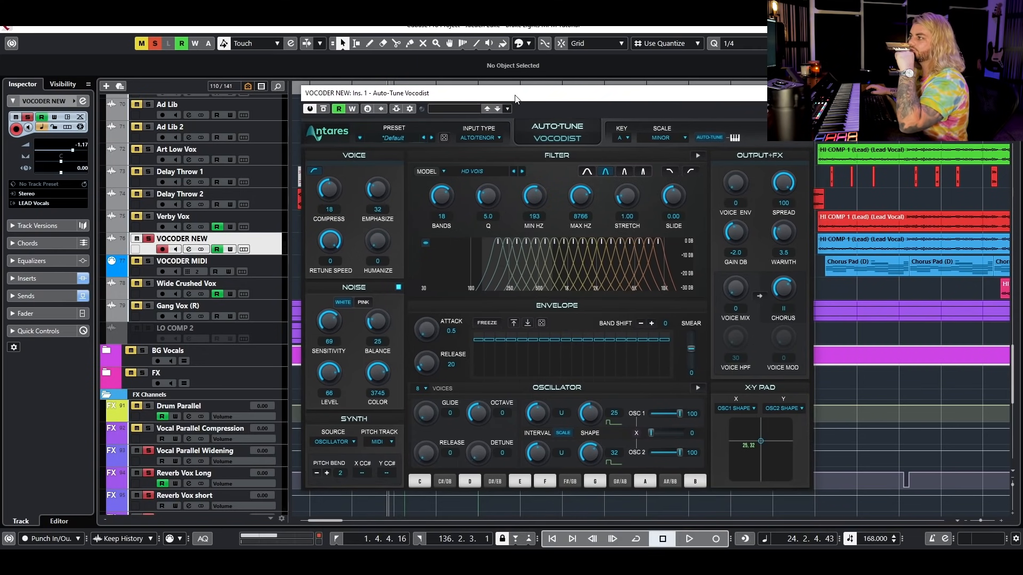
{"action": "left_click_drag", "start_coordinate": [532, 93], "coordinate": [551, 241]}
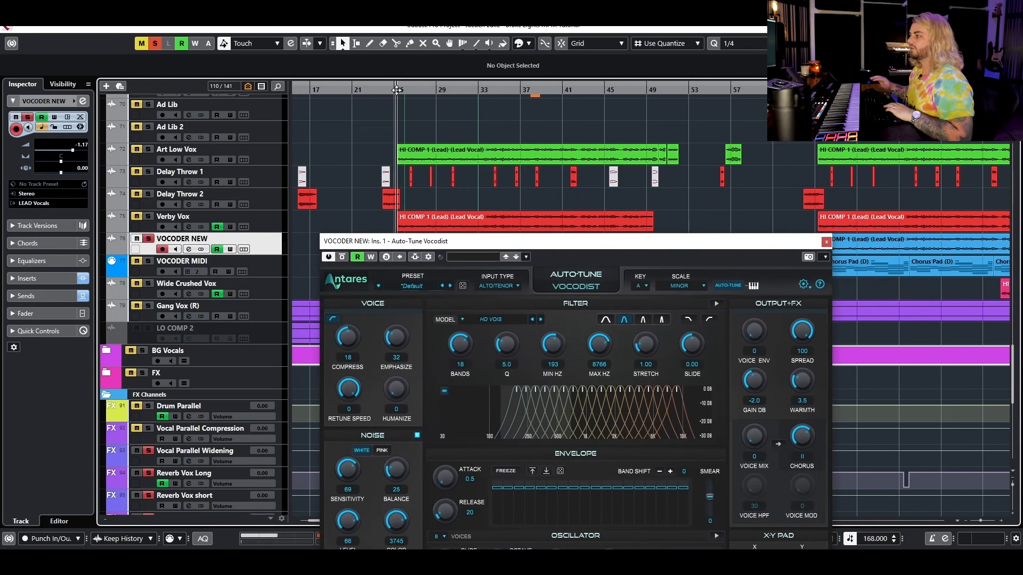
Play the soloed VOCODER NEW track briefly from bar 25 with the full Vocodist interface in view
{"action": "key", "text": "space"}
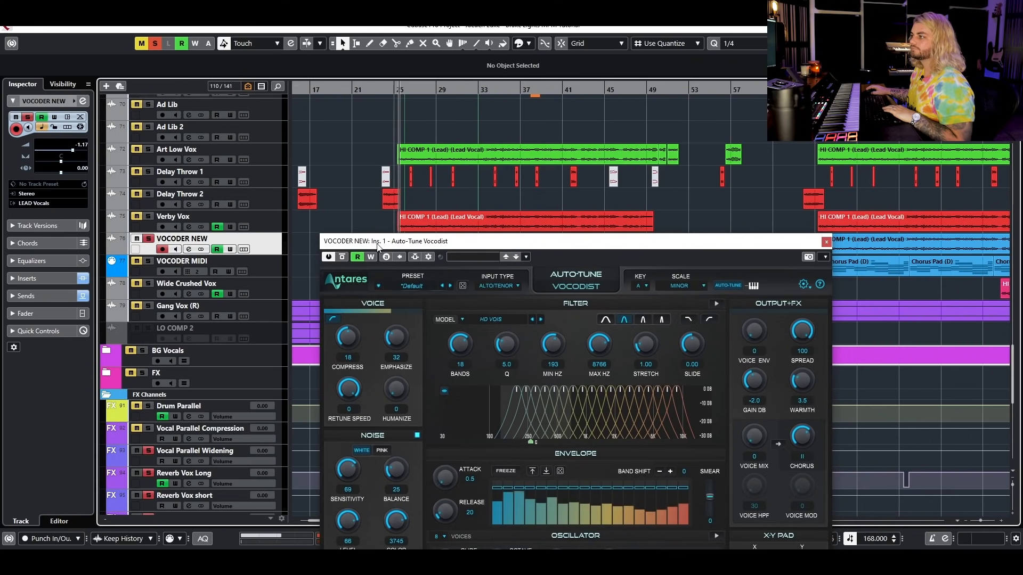
{"action": "left_click_drag", "start_coordinate": [378, 247], "coordinate": [380, 117]}
{"action": "key", "text": "space"}
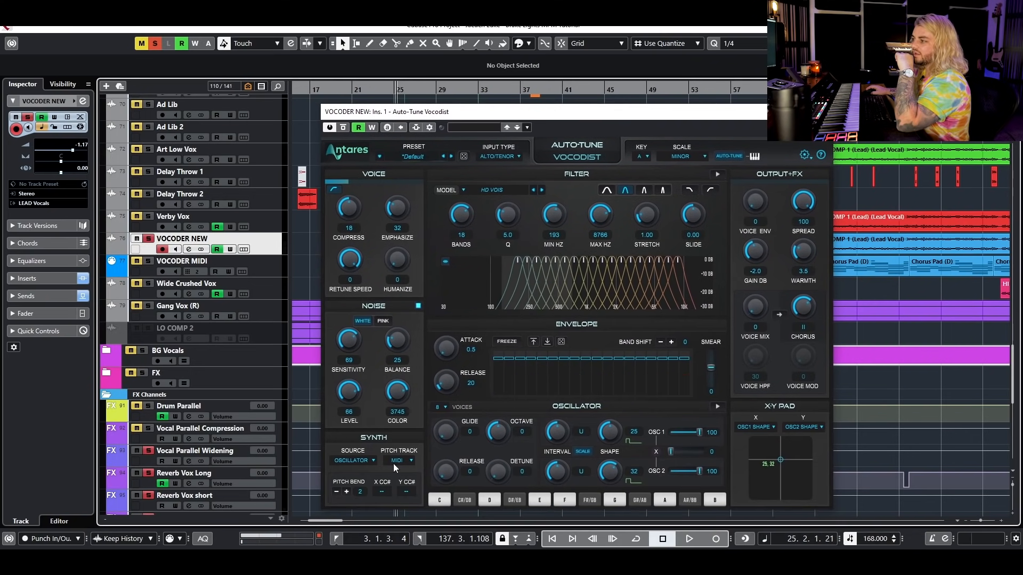
Show the Vocodist's Pitch Track options and select the VOCODER MIDI track
{"action": "left_click", "coordinate": [396, 461]}
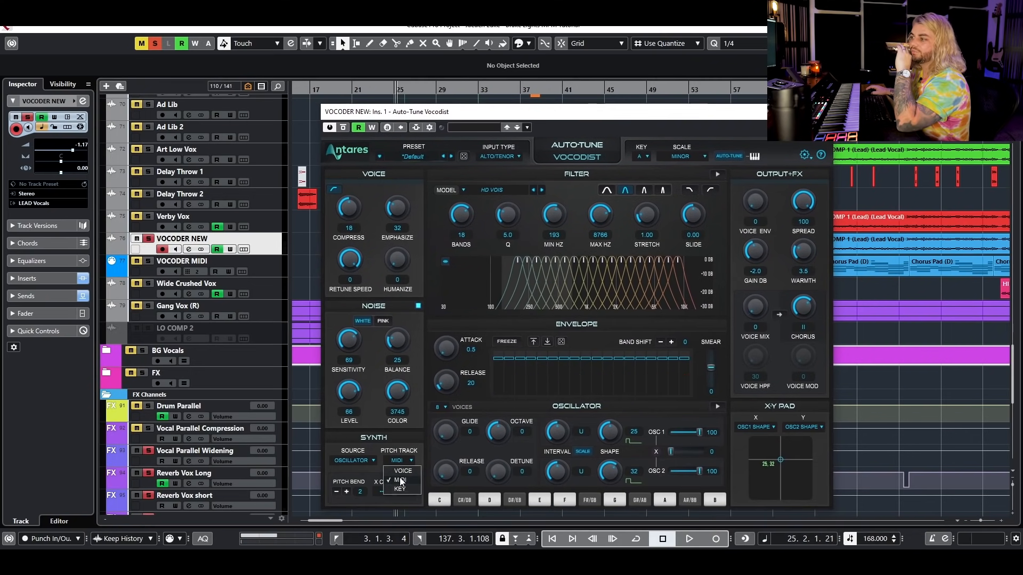
{"action": "left_click", "coordinate": [277, 270]}
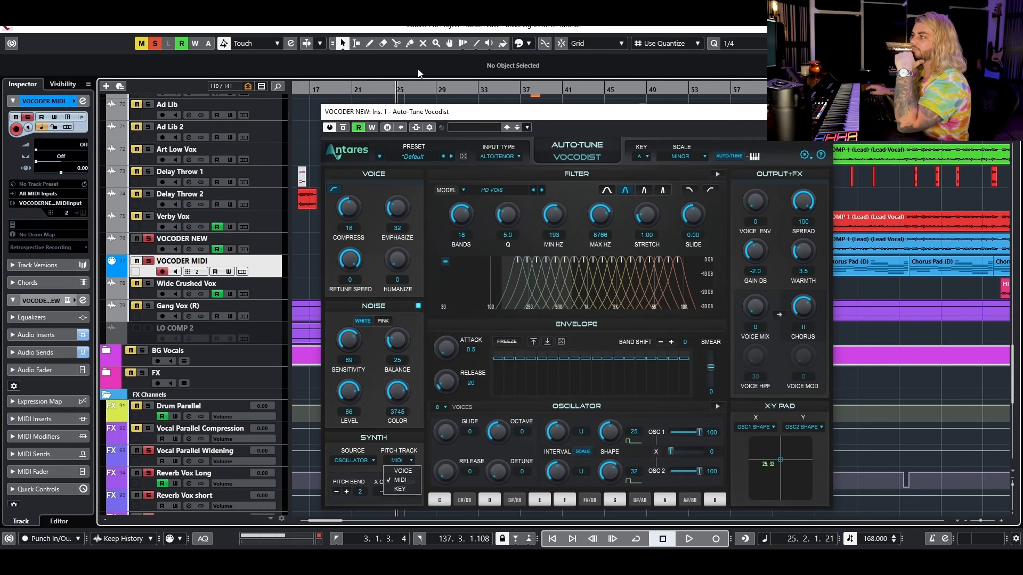
{"action": "left_click_drag", "start_coordinate": [440, 118], "coordinate": [441, 368]}
Open the first Chorus Pad (D) clip in the key editor to inspect its chord notes, and close the editor
{"action": "scroll", "coordinate": [443, 274], "scroll_direction": "up", "scroll_amount": 5}
{"action": "left_click", "coordinate": [444, 274]}
{"action": "double_click", "coordinate": [445, 274]}
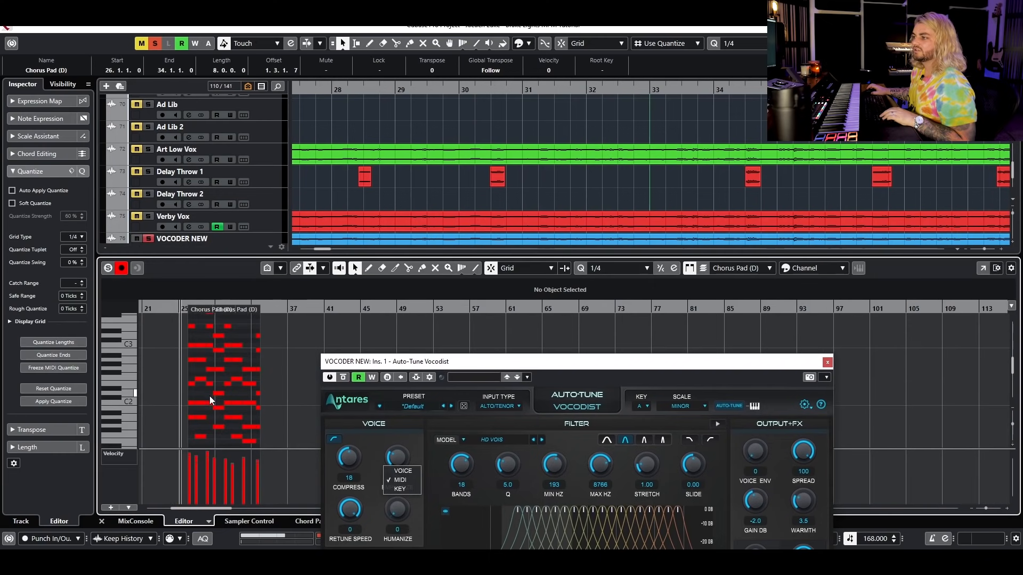
{"action": "key", "text": "Return"}
{"action": "scroll", "coordinate": [646, 260], "scroll_direction": "down", "scroll_amount": 4}
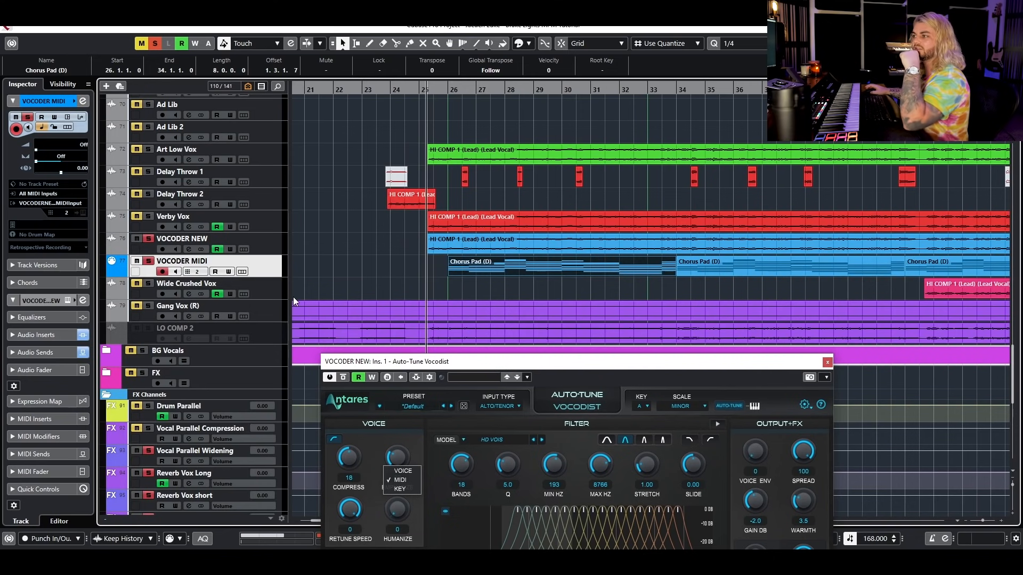
Examine the VOCODER MIDI track's output routing to the Auto-Tune Vocodist MIDI input and its Chorus Pad (D) clip
{"action": "left_click", "coordinate": [42, 202]}
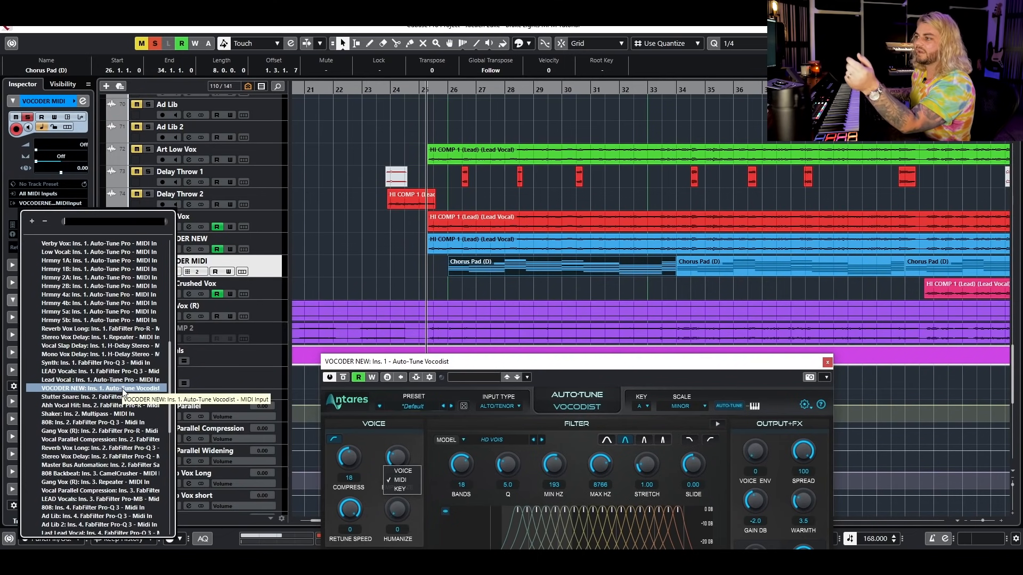
{"action": "left_click", "coordinate": [361, 301]}
{"action": "left_click", "coordinate": [267, 250]}
{"action": "left_click", "coordinate": [266, 270]}
{"action": "left_click", "coordinate": [442, 263]}
{"action": "left_click", "coordinate": [469, 265]}
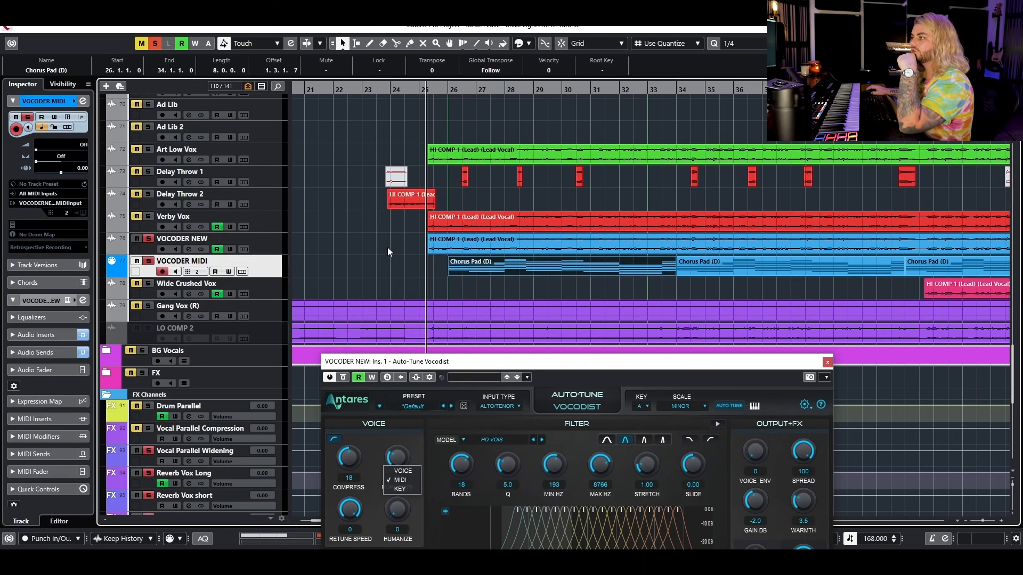
Select the VOCODER NEW audio clip and play the vocoder from just before bar 26 with the Vocodist interface in view
{"action": "left_click", "coordinate": [468, 248]}
{"action": "left_click", "coordinate": [452, 91]}
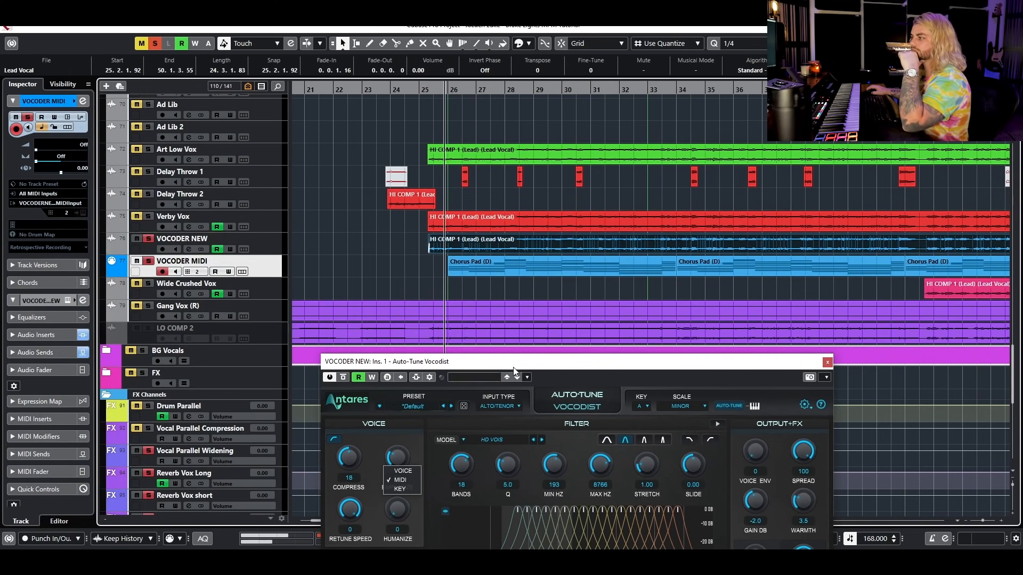
{"action": "left_click_drag", "start_coordinate": [516, 361], "coordinate": [570, 167]}
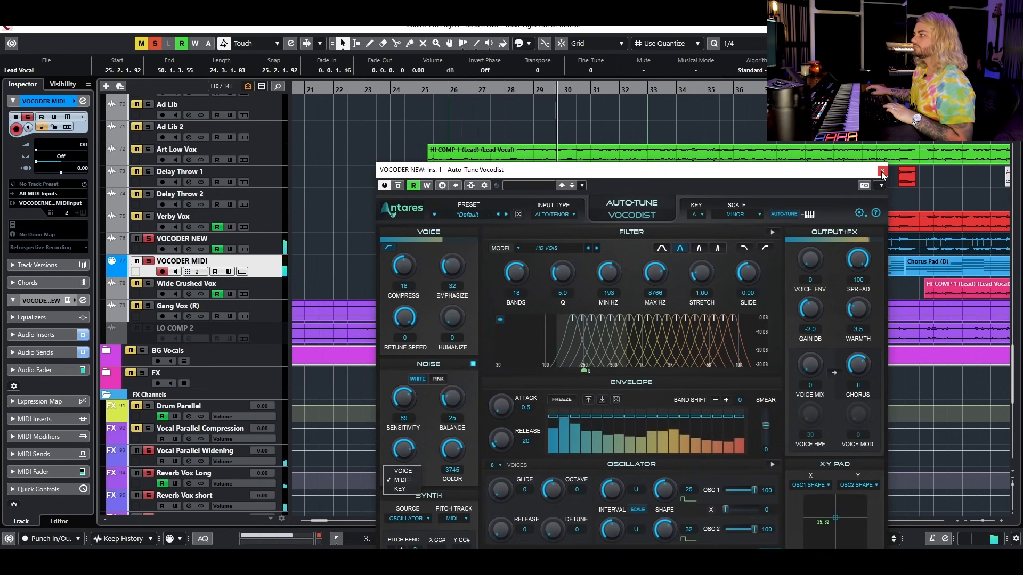
{"action": "key", "text": "space"}
Inspect the Vocodist's Key and Scale settings with its whole window in view
{"action": "left_click_drag", "start_coordinate": [783, 174], "coordinate": [720, 126]}
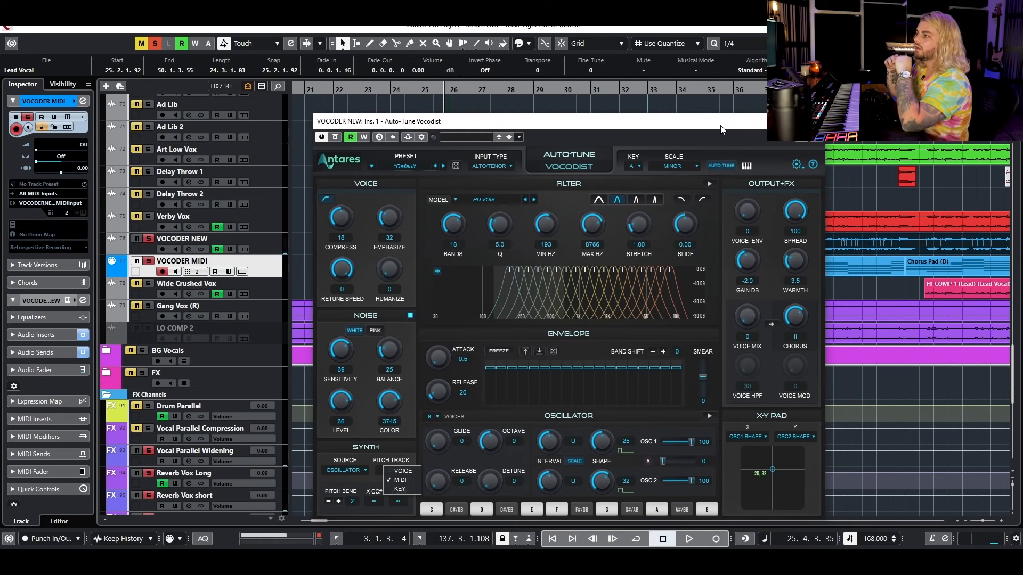
{"action": "left_click", "coordinate": [635, 165]}
{"action": "left_click", "coordinate": [639, 165]}
{"action": "left_click", "coordinate": [633, 152]}
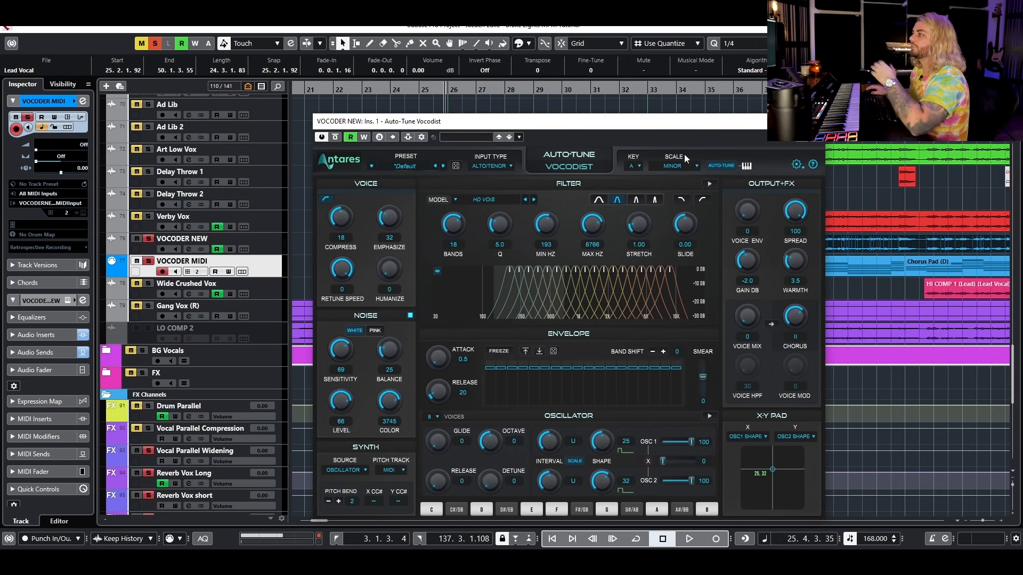
Turn off the Vocodist's Chorus, set Spread and Compress to 0, and play the stripped-down vocoder
{"action": "double_click", "coordinate": [794, 310]}
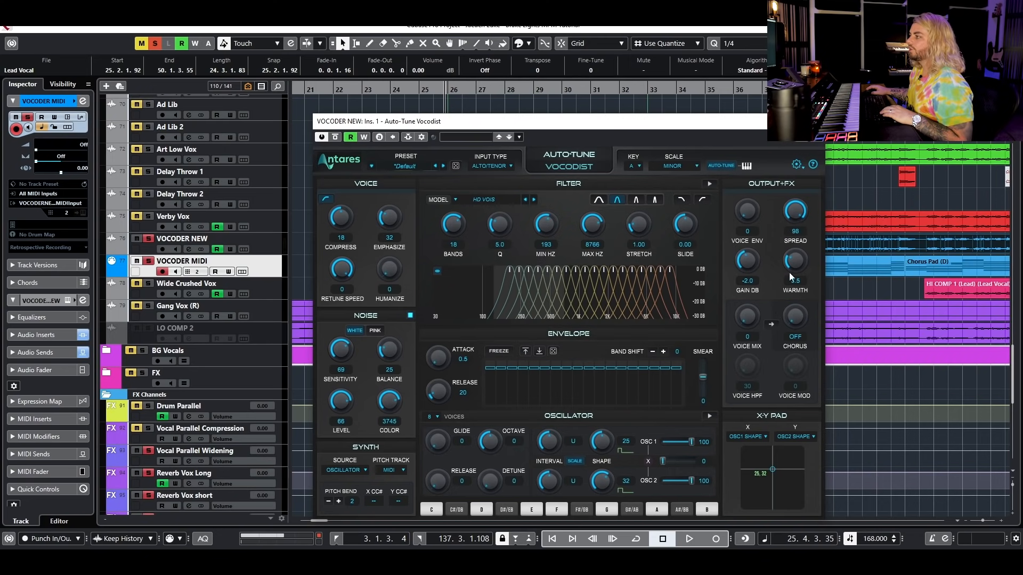
{"action": "double_click", "coordinate": [330, 217]}
{"action": "left_click_drag", "start_coordinate": [521, 129], "coordinate": [534, 91]}
{"action": "key", "text": "space"}
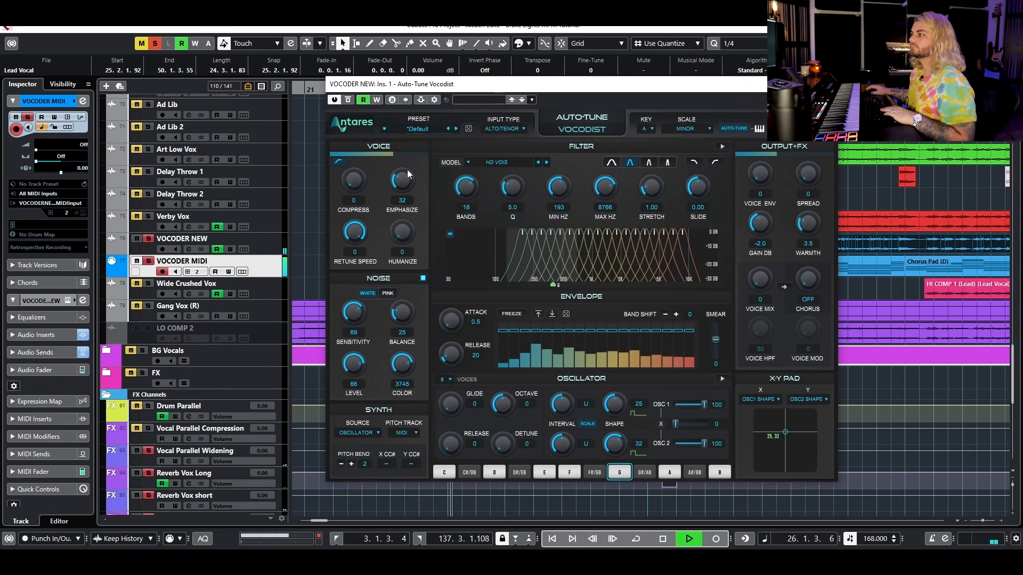
Set the Vocodist's Compress to 16, Chorus to II and Spread to 94 during playback, and stop playback
{"action": "left_click_drag", "start_coordinate": [352, 171], "coordinate": [357, 136]}
{"action": "left_click_drag", "start_coordinate": [803, 285], "coordinate": [804, 274]}
{"action": "left_click_drag", "start_coordinate": [810, 176], "coordinate": [810, 125]}
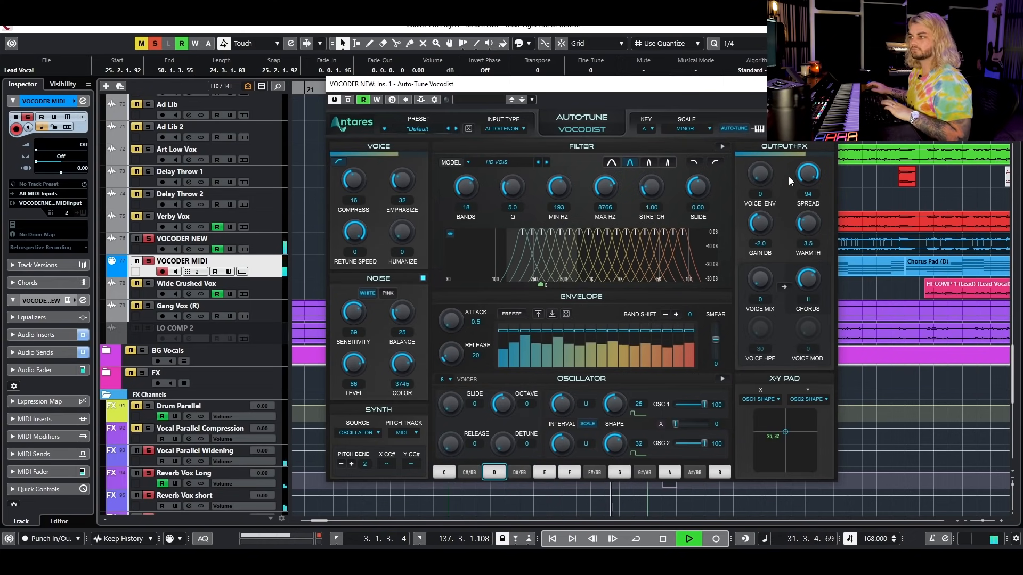
{"action": "key", "text": "space"}
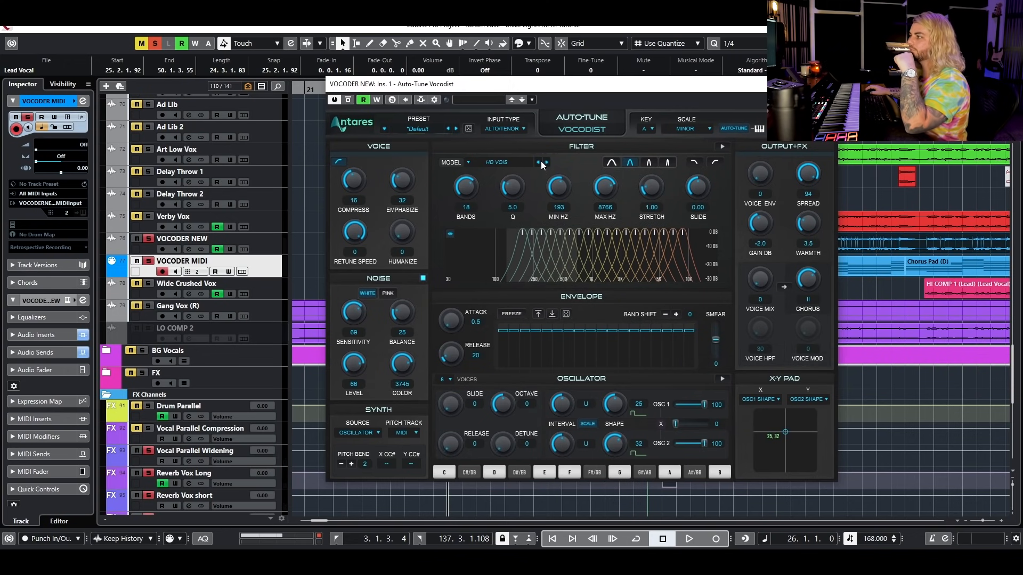
Show the Vocodist's list of filter models and close it without choosing another model
{"action": "left_click", "coordinate": [523, 162]}
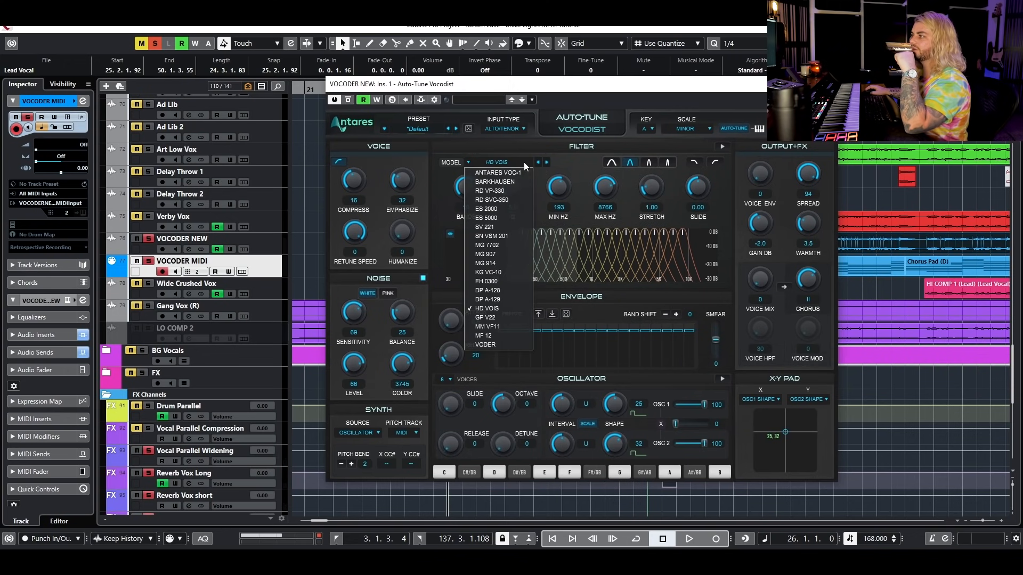
{"action": "left_click", "coordinate": [561, 164]}
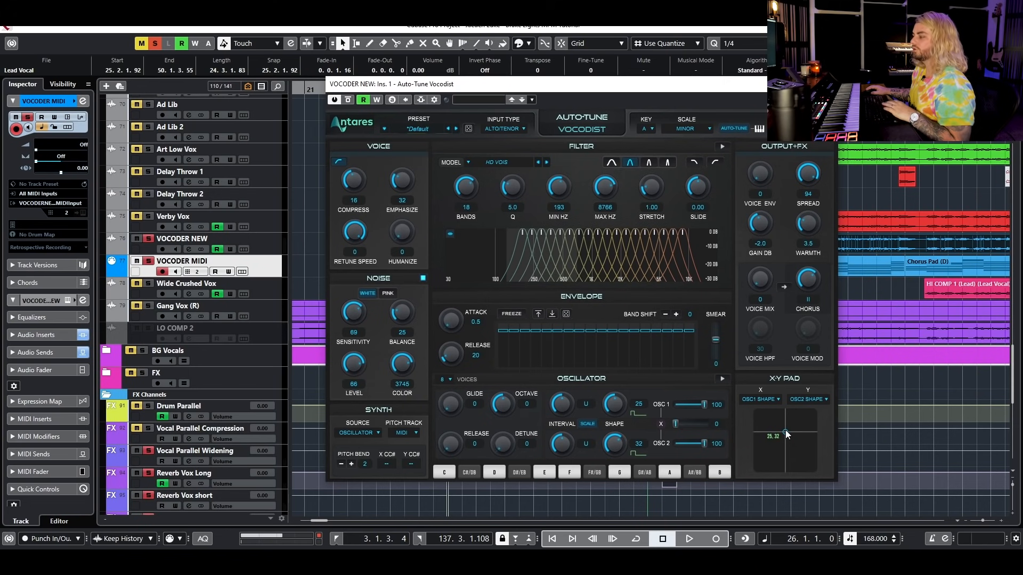
Play the vocoder while moving the X-Y pad to 0, 0, and stop playback
{"action": "key", "text": "space"}
{"action": "left_click_drag", "start_coordinate": [785, 431], "coordinate": [748, 471]}
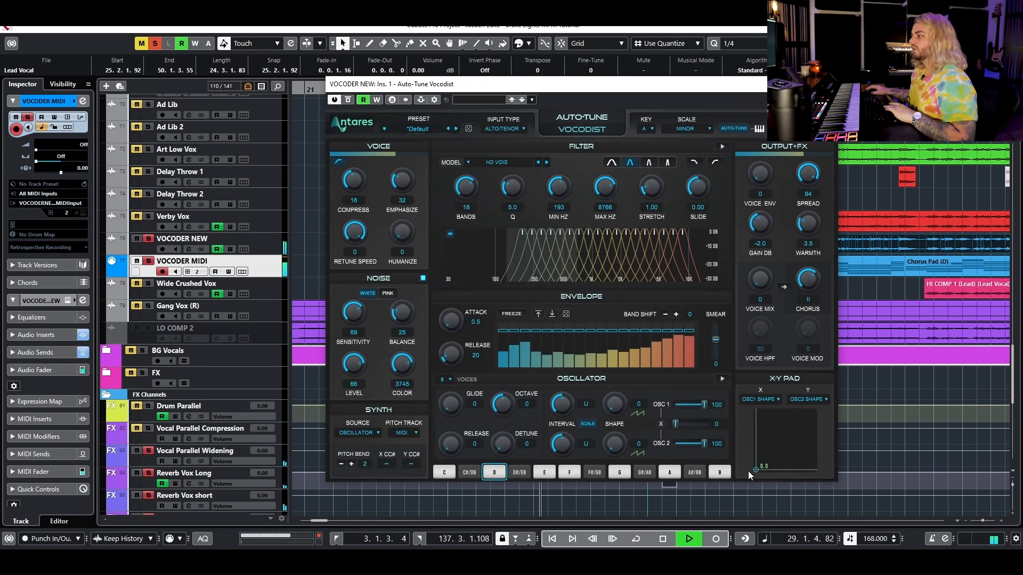
{"action": "key", "text": "space"}
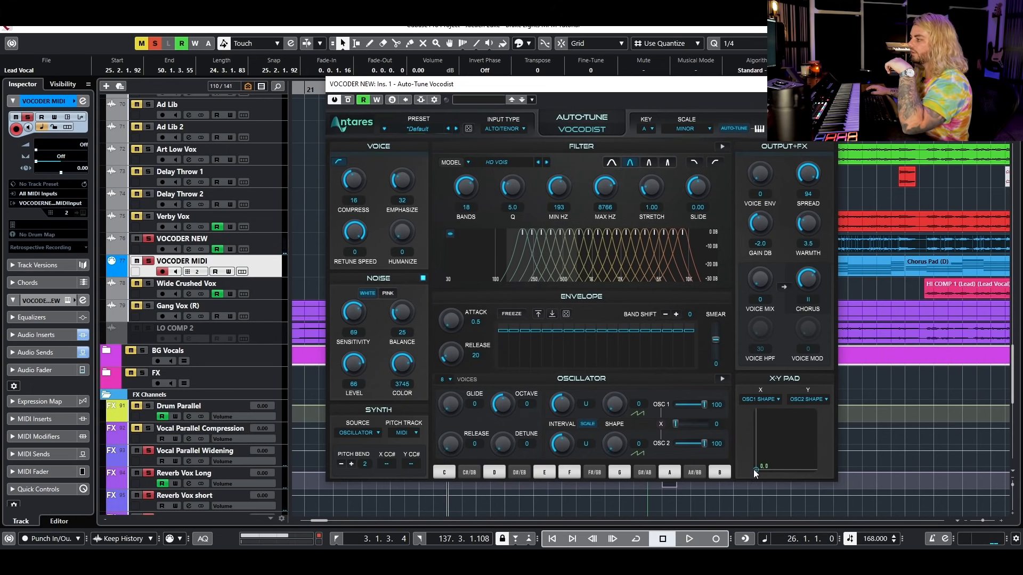
Set the X-Y pad to about 21, 26 and close the Auto-Tune Vocodist window
{"action": "left_click_drag", "start_coordinate": [756, 467], "coordinate": [785, 434]}
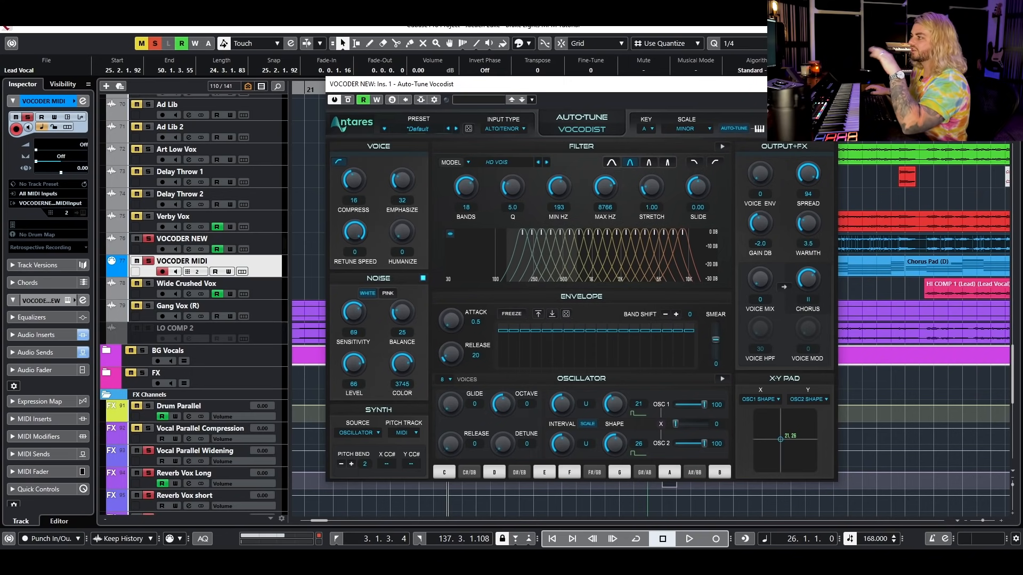
{"action": "left_click", "coordinate": [825, 85]}
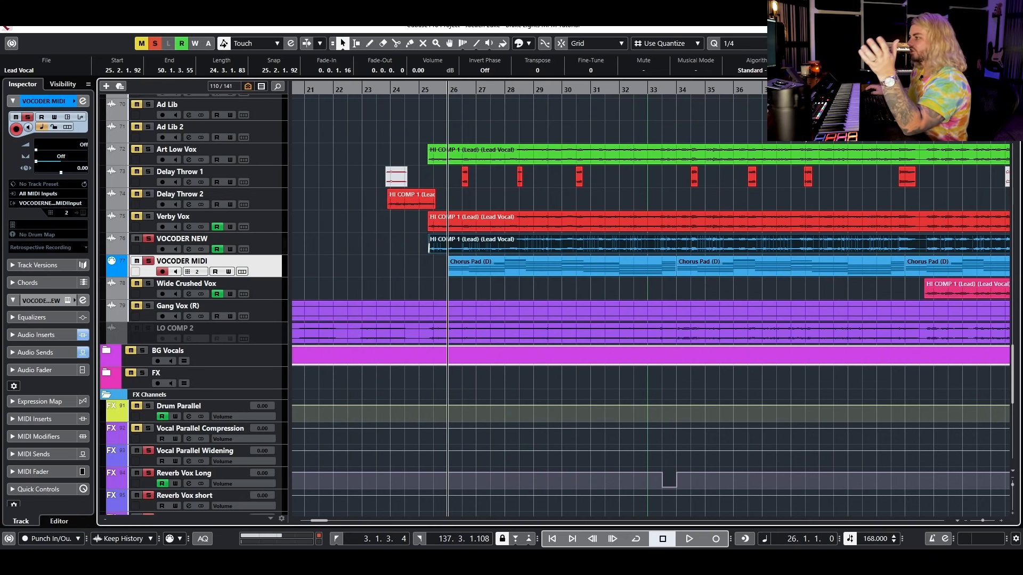
Open the first Chorus Pad (D) clip on the VOCODER MIDI track in the key editor
{"action": "scroll", "coordinate": [256, 230], "scroll_direction": "up", "scroll_amount": 3}
{"action": "double_click", "coordinate": [453, 353]}
{"action": "scroll", "coordinate": [298, 397], "scroll_direction": "left", "scroll_amount": 2}
{"action": "scroll", "coordinate": [286, 398], "scroll_direction": "up", "scroll_amount": 3}
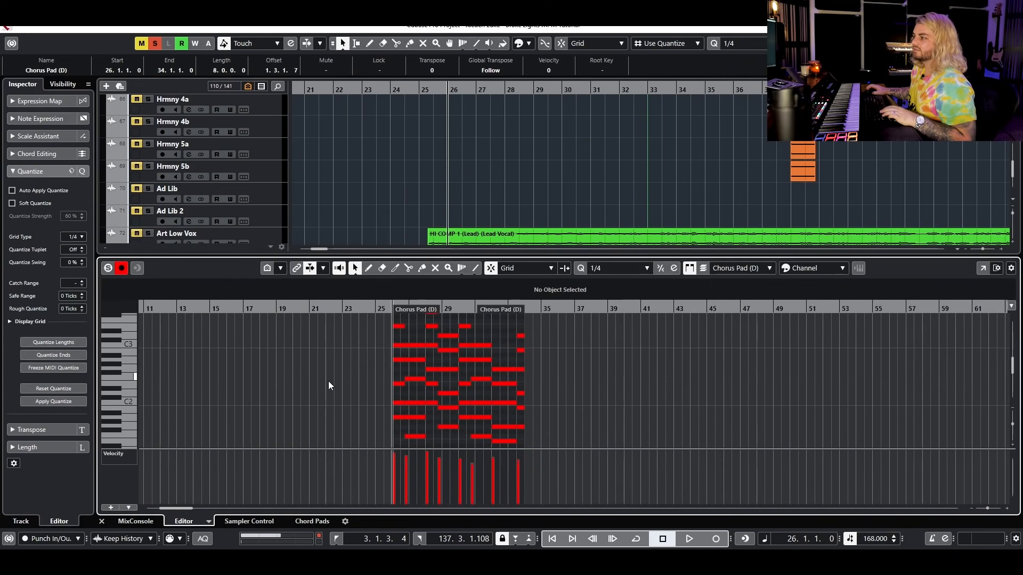
Select all Chorus Pad (D) notes and play the vocoder while transposing them up four semitones and back down
{"action": "scroll", "coordinate": [522, 378], "scroll_direction": "down", "scroll_amount": 4}
{"action": "key", "text": "ctrl+a"}
{"action": "scroll", "coordinate": [607, 391], "scroll_direction": "up", "scroll_amount": 10}
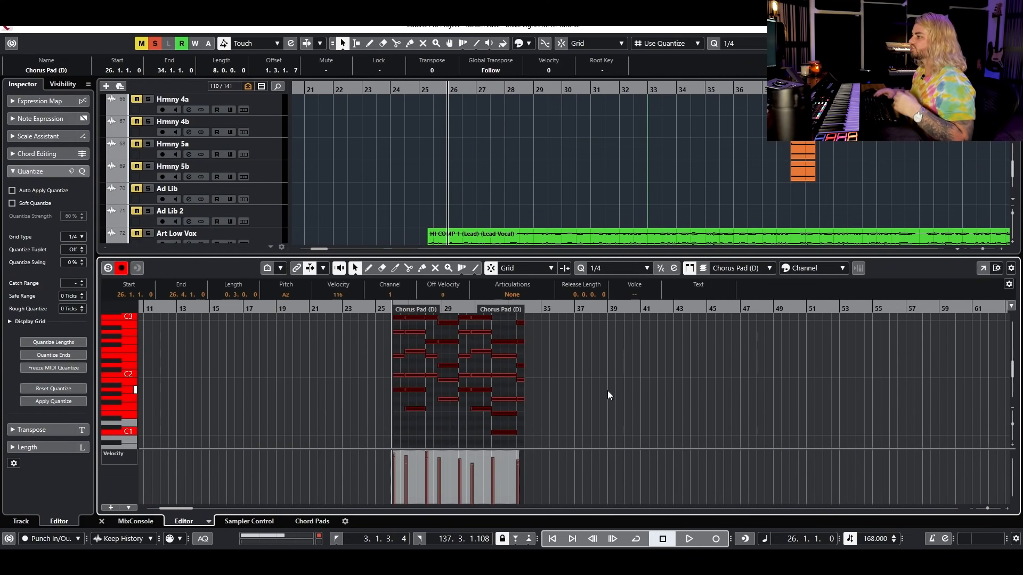
{"action": "key", "text": "space"}
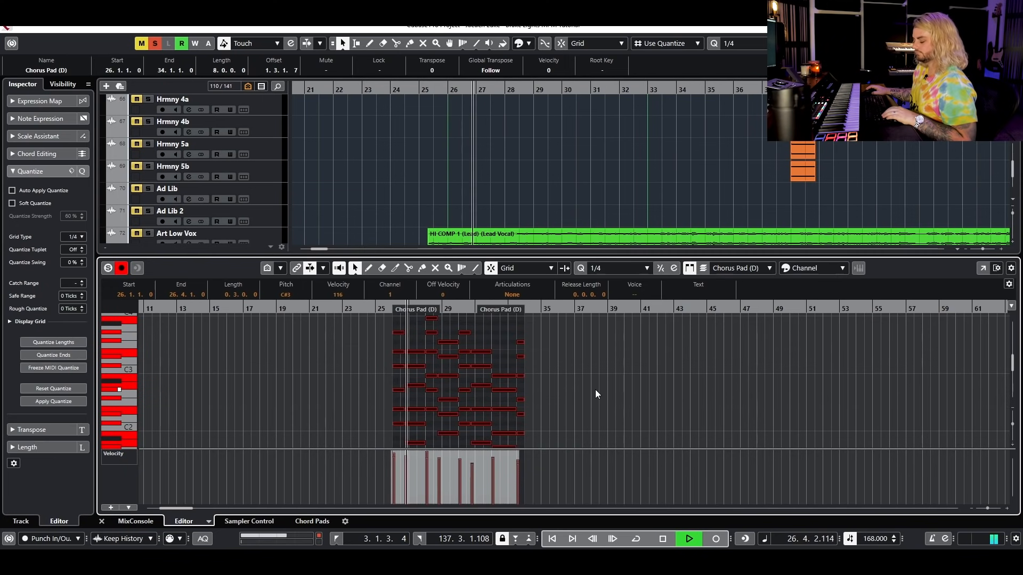
{"action": "key", "text": "Down"}
{"action": "key", "text": "Down"}
{"action": "key", "text": "Down"}
{"action": "key", "text": "Down"}
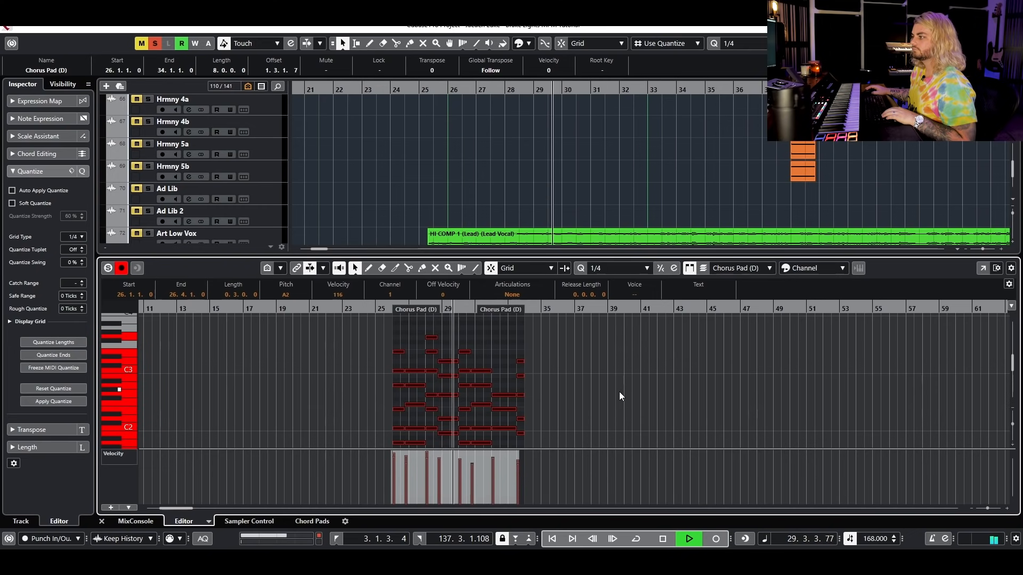
{"action": "key", "text": "space"}
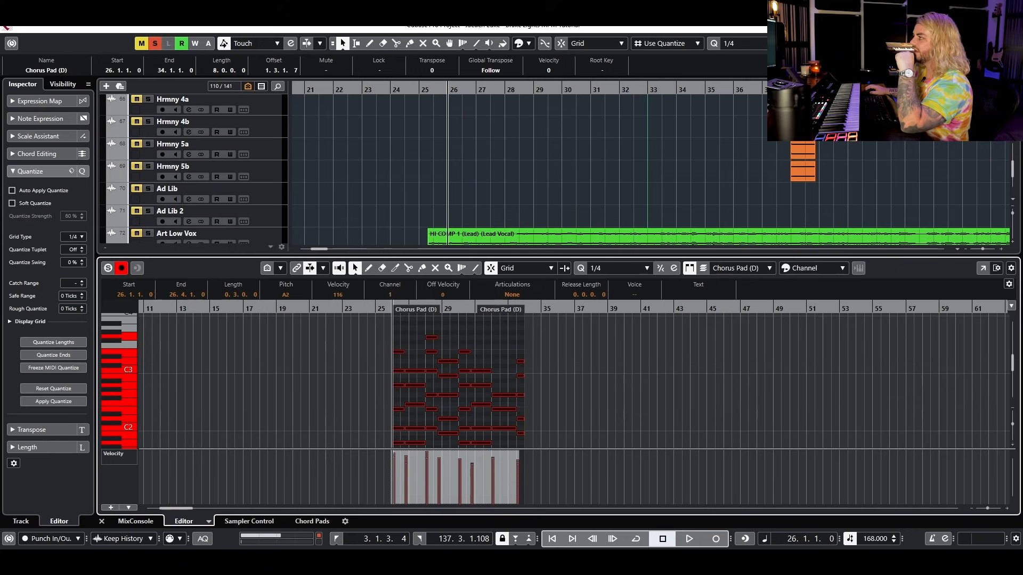
Deselect the clip and close the key editor to return to the full arrangement
{"action": "left_click", "coordinate": [880, 178]}
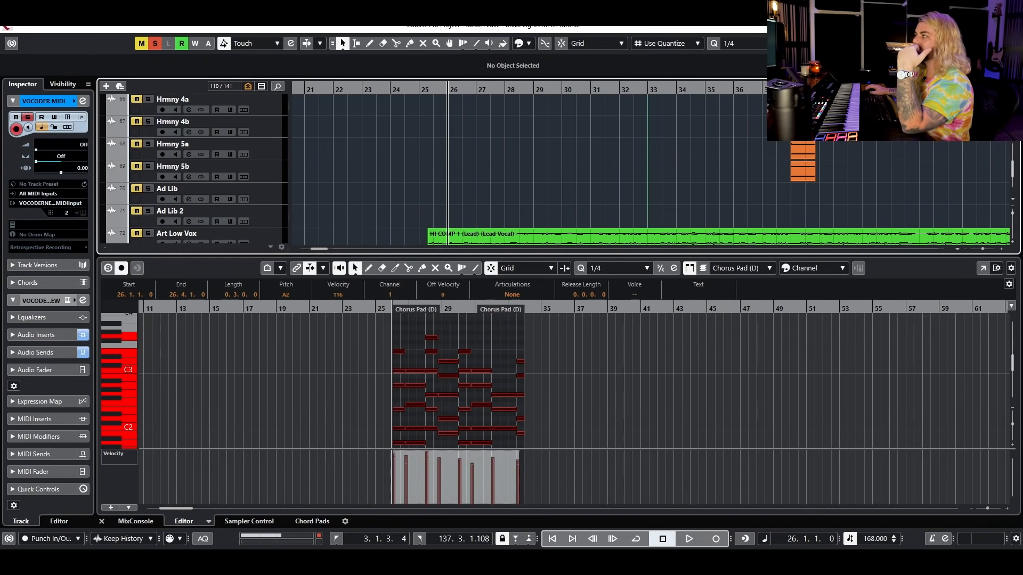
{"action": "key", "text": "ctrl+alt+e"}
{"action": "scroll", "coordinate": [746, 289], "scroll_direction": "down", "scroll_amount": 2}
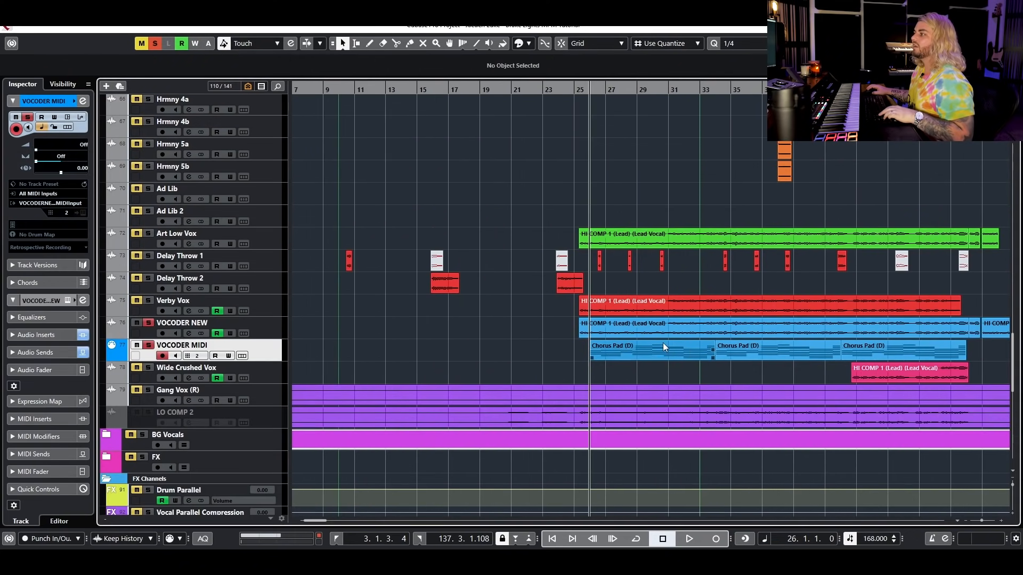
Solo the LEAD Vocals folder track and return to the vocoder tracks in the arrangement
{"action": "scroll", "coordinate": [661, 344], "scroll_direction": "right", "scroll_amount": 3}
{"action": "scroll", "coordinate": [623, 341], "scroll_direction": "up", "scroll_amount": 10}
{"action": "scroll", "coordinate": [622, 344], "scroll_direction": "down", "scroll_amount": 5}
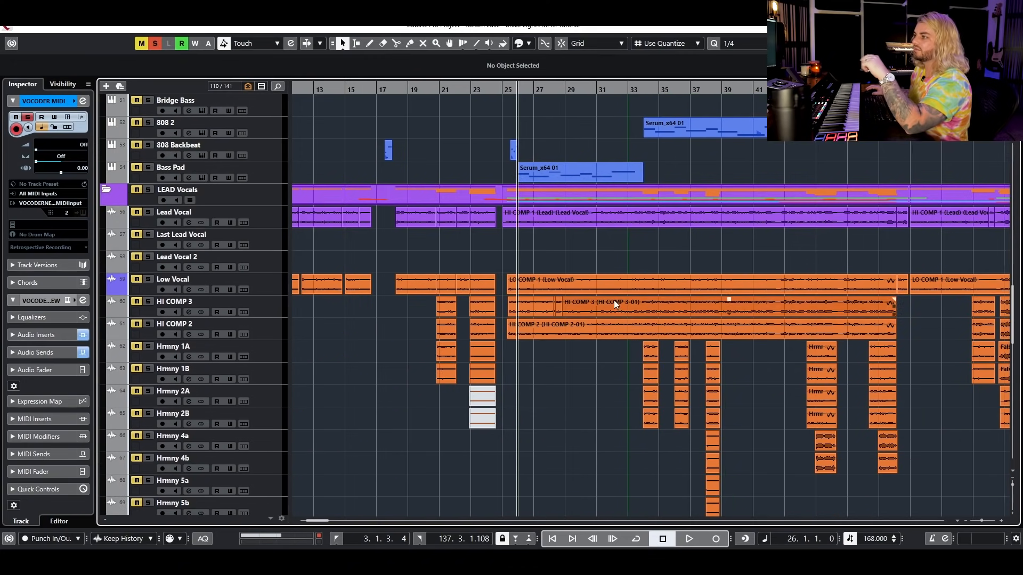
{"action": "left_click", "coordinate": [148, 190]}
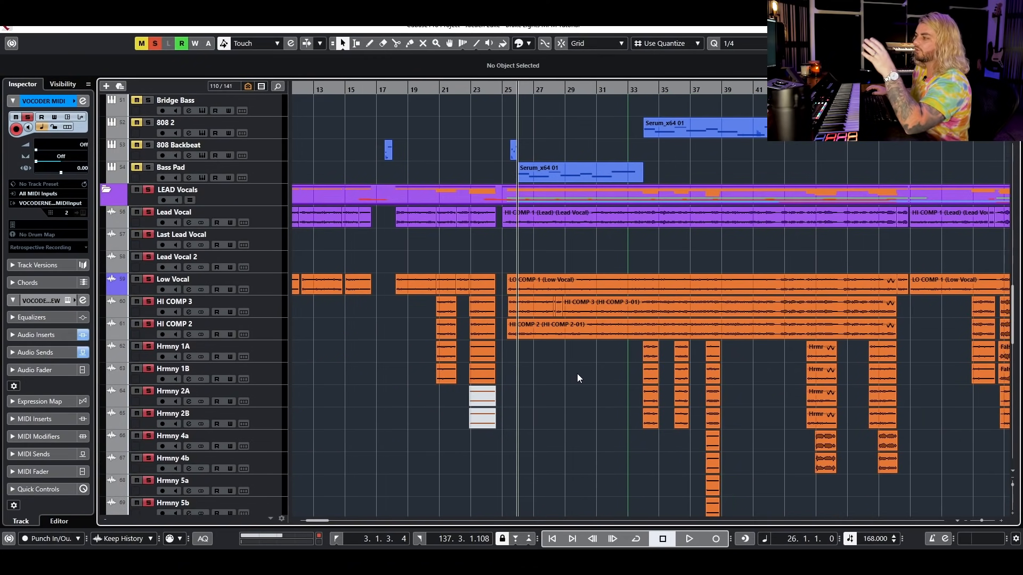
{"action": "scroll", "coordinate": [577, 375], "scroll_direction": "down", "scroll_amount": 4}
{"action": "scroll", "coordinate": [302, 334], "scroll_direction": "down", "scroll_amount": 2}
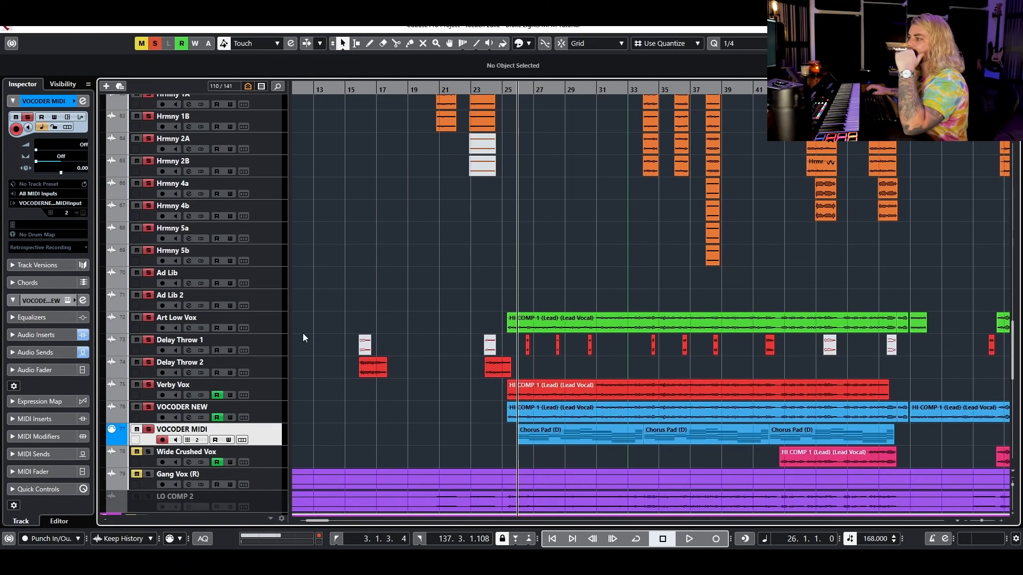
Play the soloed lead vocals from bar 26 while switching the VOCODER NEW track's solo off and back on
{"action": "key", "text": "h"}
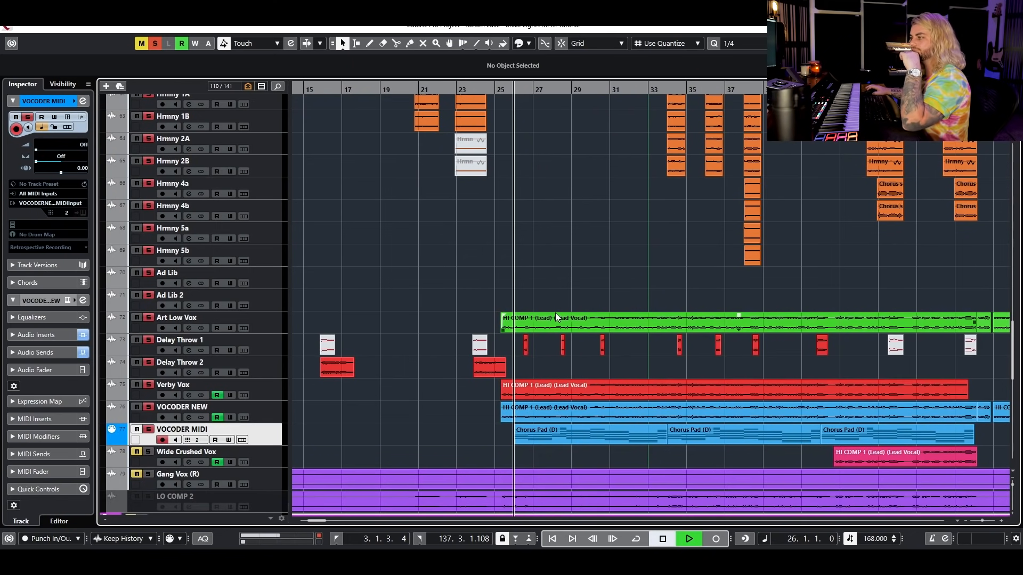
{"action": "key", "text": "space"}
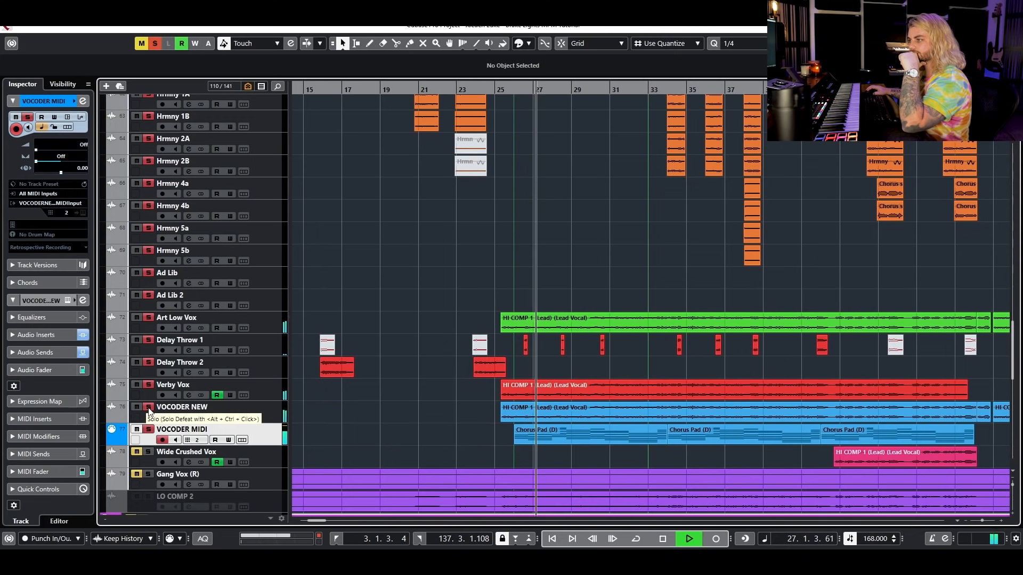
{"action": "left_click", "coordinate": [148, 408]}
{"action": "left_click", "coordinate": [148, 408]}
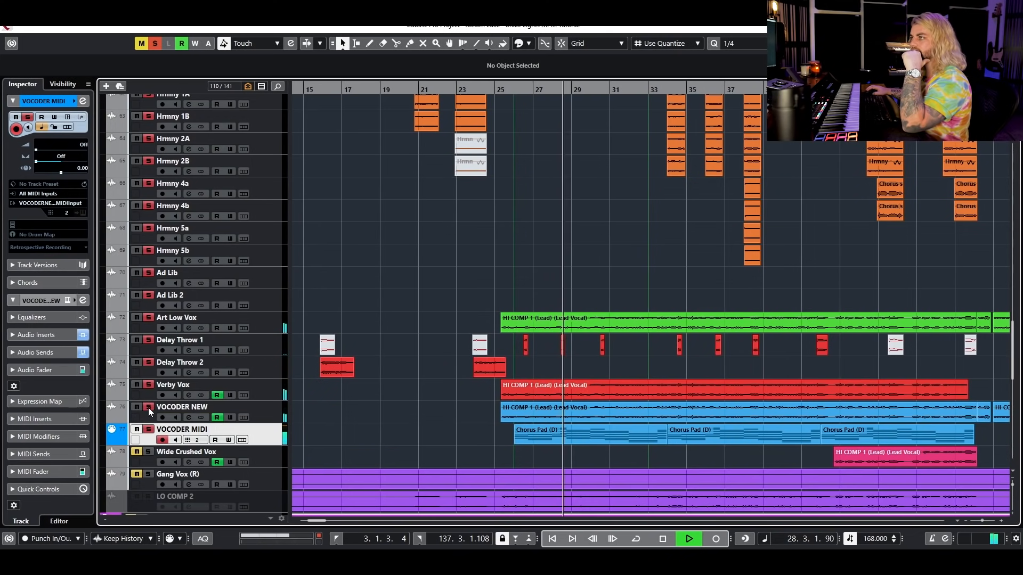
{"action": "key", "text": "space"}
Clear all solos and unmute the VOCODER NEW and VOCODER MIDI tracks
{"action": "left_click", "coordinate": [155, 45]}
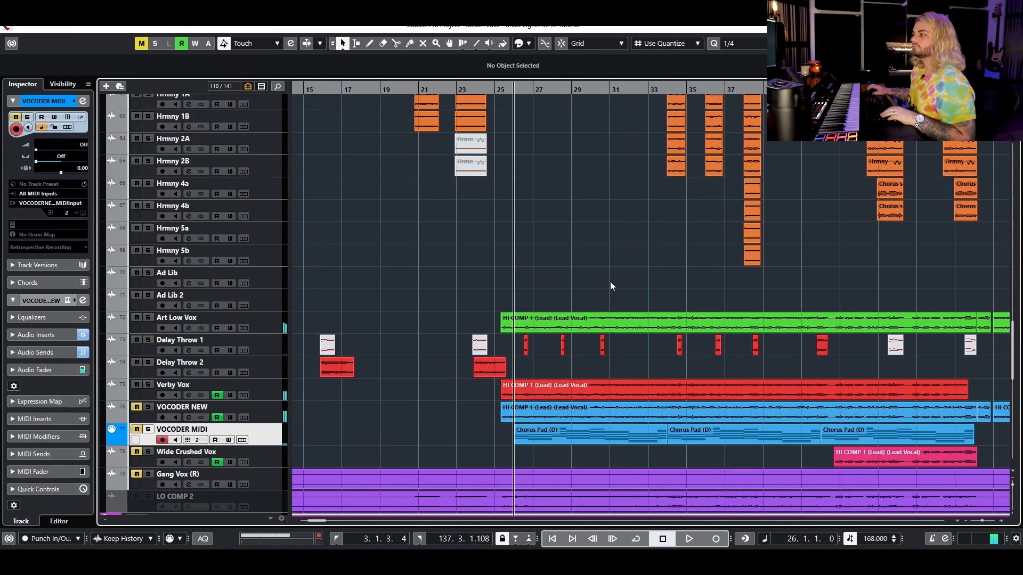
{"action": "scroll", "coordinate": [614, 283], "scroll_direction": "down", "scroll_amount": 3}
{"action": "scroll", "coordinate": [609, 296], "scroll_direction": "right", "scroll_amount": 8}
{"action": "left_click", "coordinate": [136, 429]}
Play the full mix from bar 113 while muting and unmuting the final-chorus clips on the VOCODER NEW and VOCODER MIDI tracks
{"action": "scroll", "coordinate": [557, 290], "scroll_direction": "up", "scroll_amount": 3}
{"action": "left_click", "coordinate": [537, 90]}
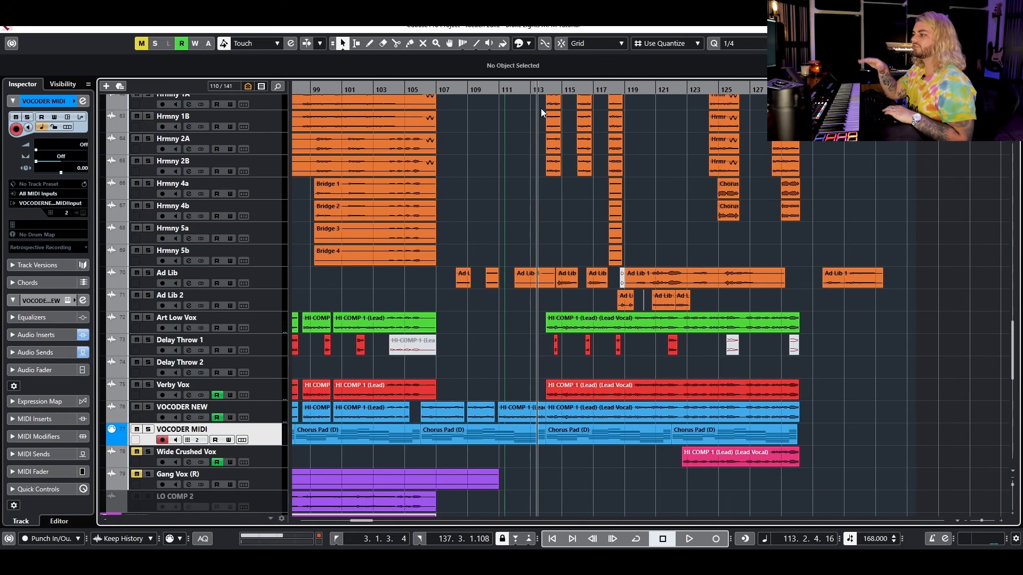
{"action": "key", "text": "space"}
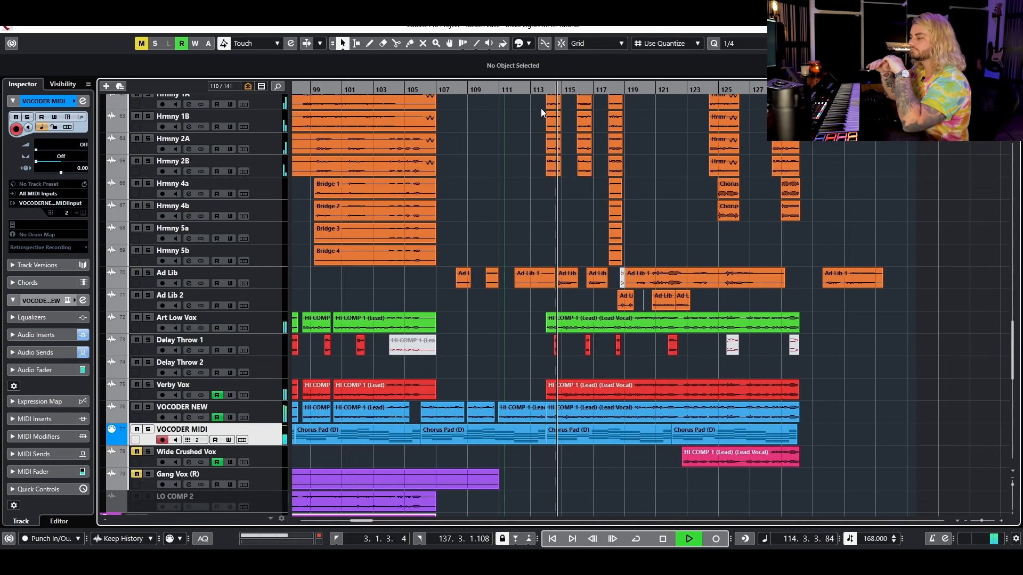
{"action": "scroll", "coordinate": [570, 253], "scroll_direction": "up", "scroll_amount": 2}
{"action": "scroll", "coordinate": [570, 253], "scroll_direction": "down", "scroll_amount": 2}
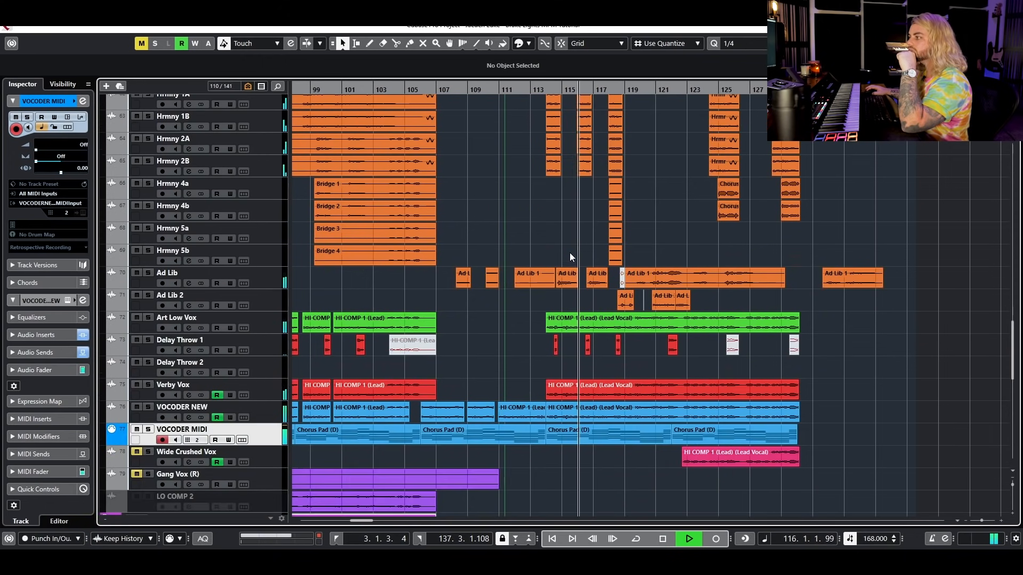
{"action": "left_click_drag", "start_coordinate": [837, 412], "coordinate": [605, 425]}
{"action": "key", "text": "shift+m"}
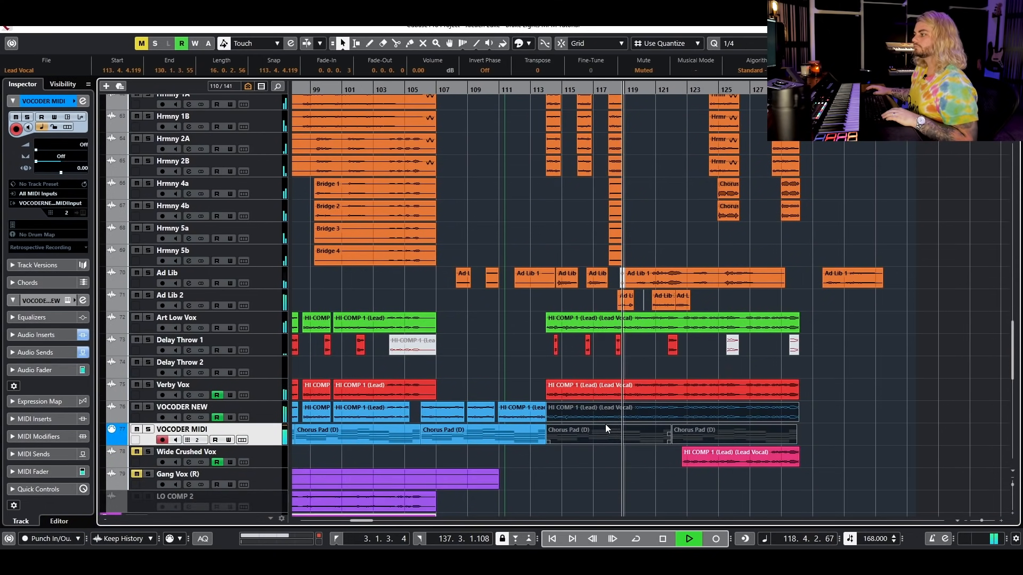
{"action": "key", "text": "shift+u"}
{"action": "left_click", "coordinate": [609, 450]}
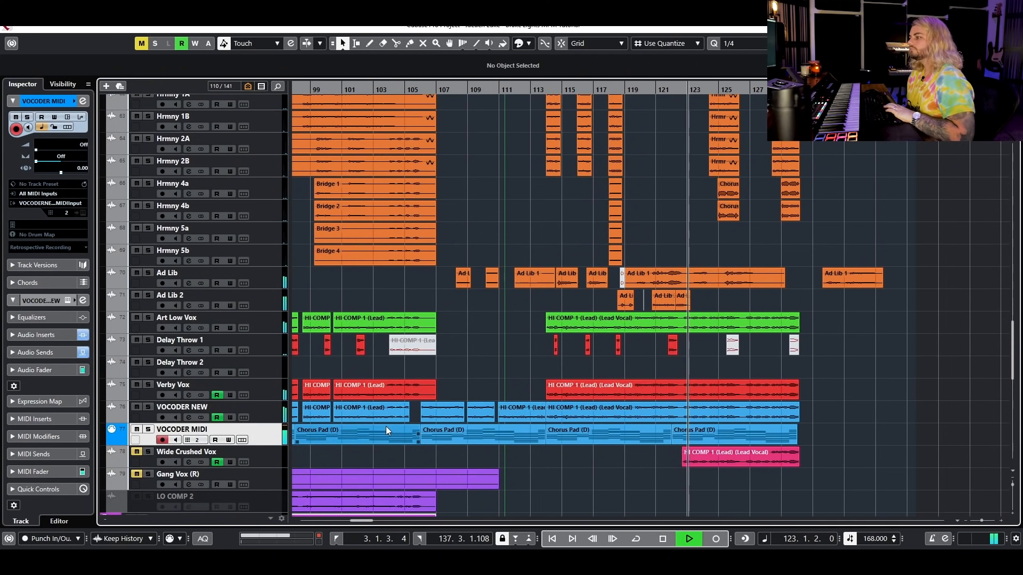
{"action": "key", "text": "space"}
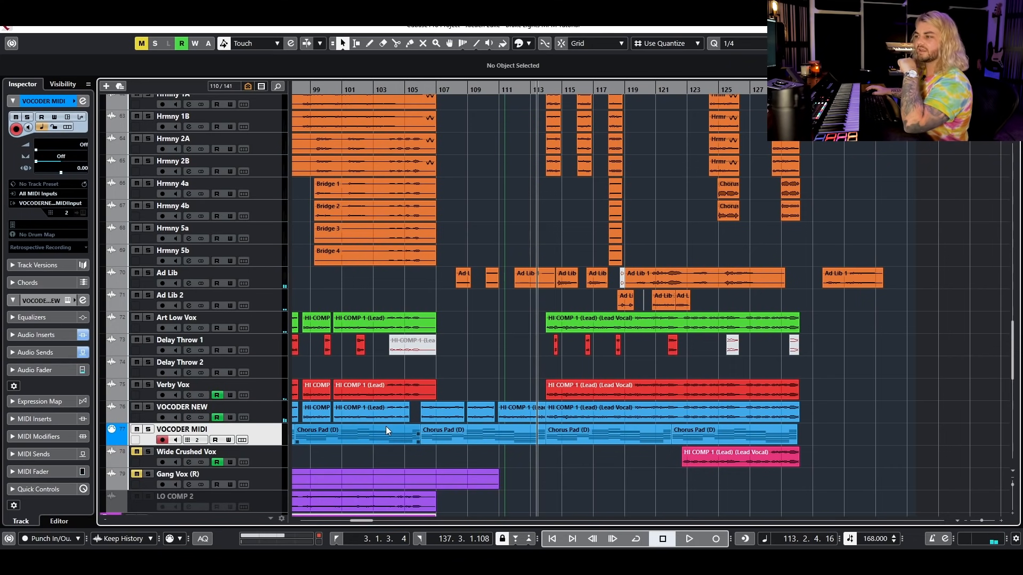
Select the Wide Crushed Vox track, clear the solos and play the full mix without it from bar 121
{"action": "left_click", "coordinate": [148, 452]}
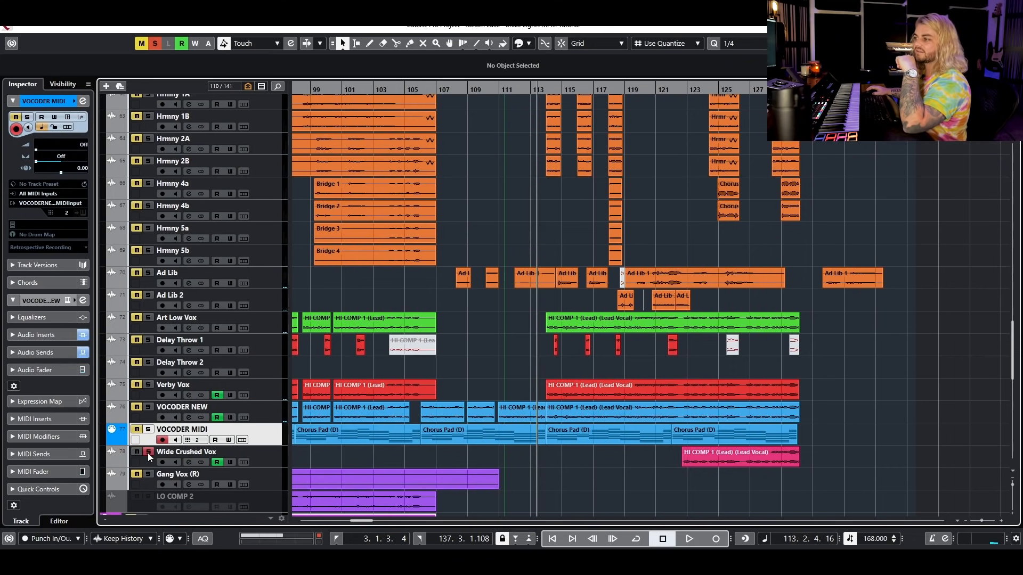
{"action": "left_click", "coordinate": [260, 464]}
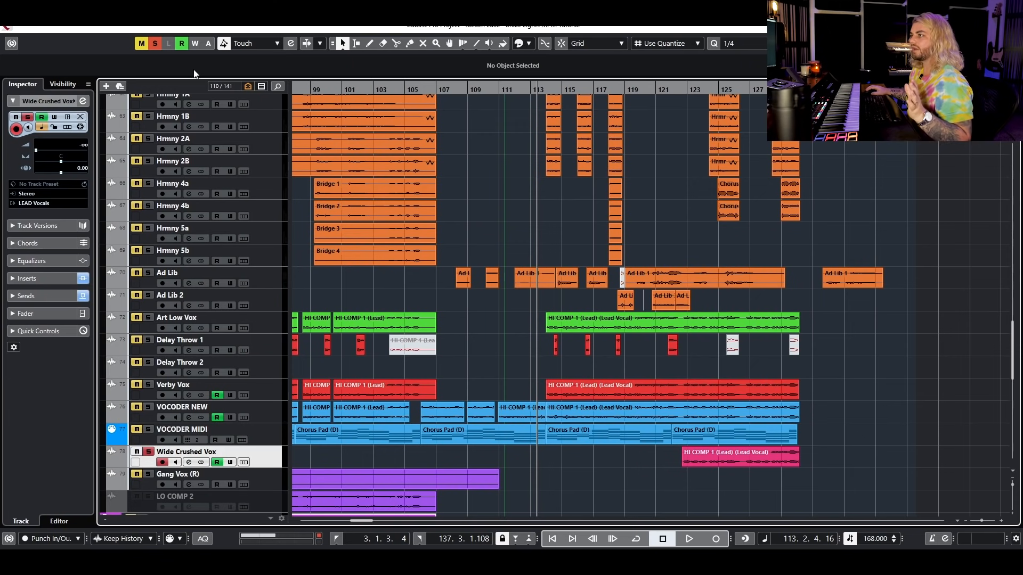
{"action": "left_click", "coordinate": [155, 43]}
{"action": "left_click", "coordinate": [663, 89]}
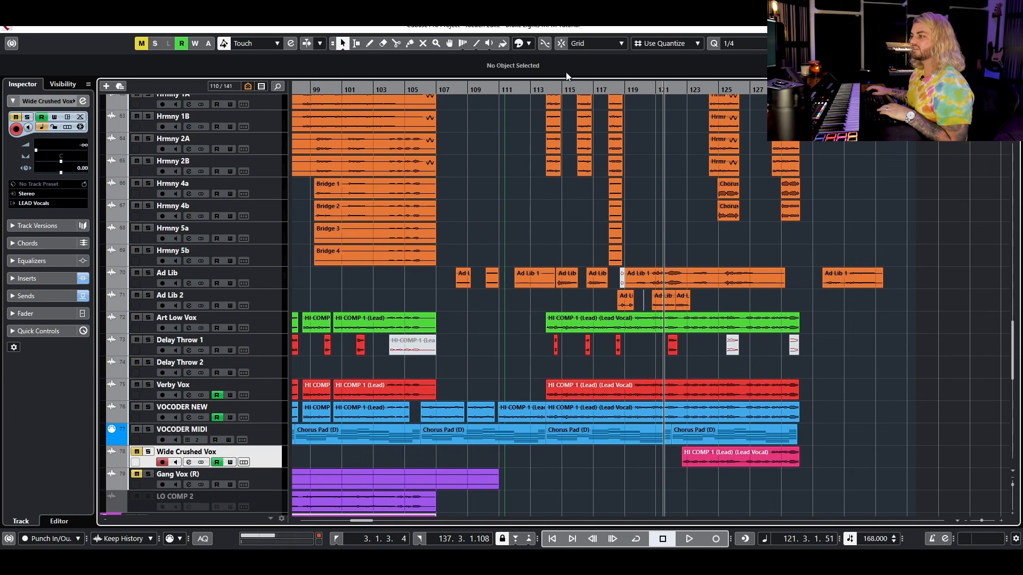
{"action": "key", "text": "space"}
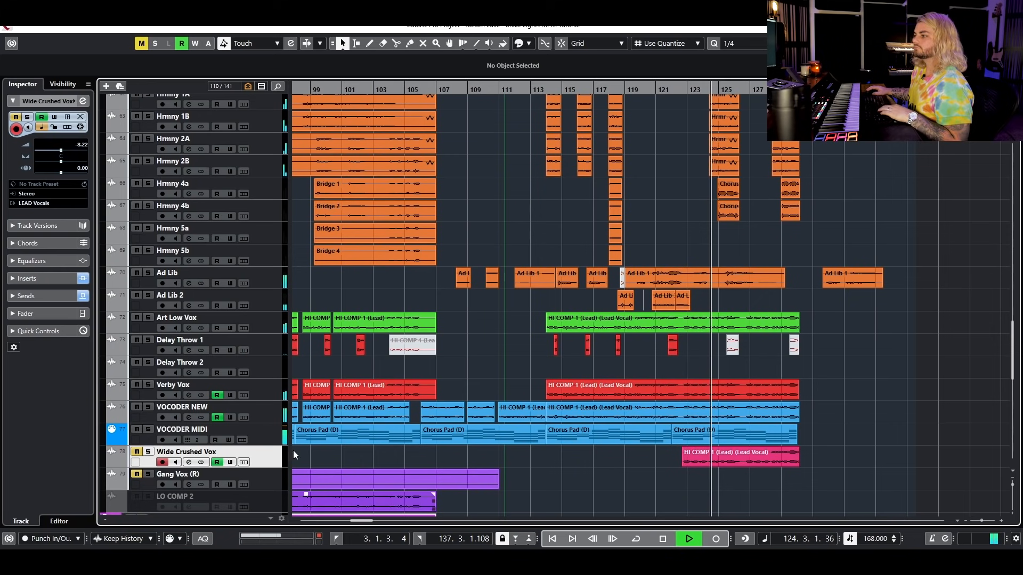
{"action": "key", "text": "space"}
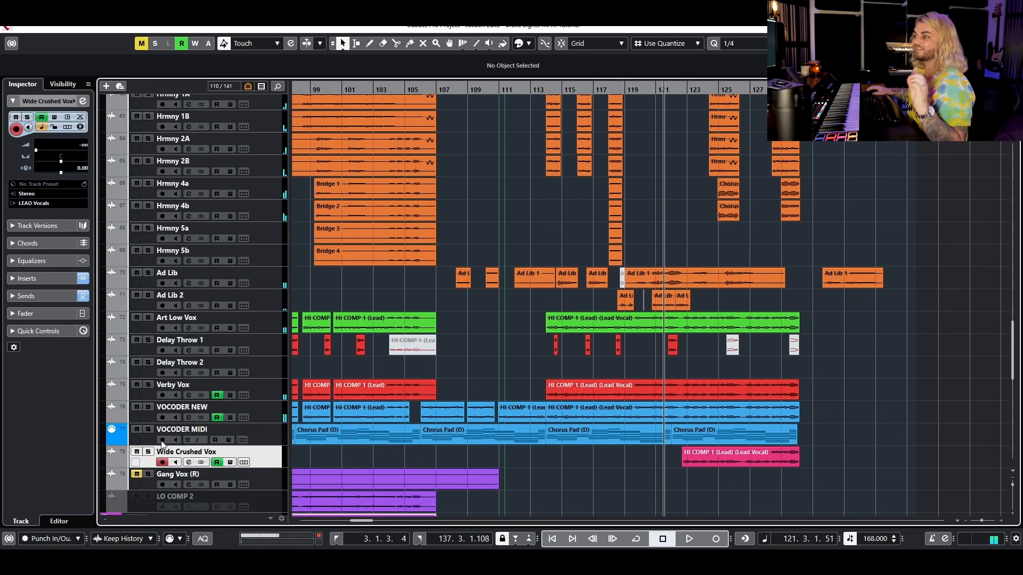
Solo the Wide Crushed Vox track, open its channel settings and play its Lead Vocal clip
{"action": "left_click", "coordinate": [150, 452]}
{"action": "left_click", "coordinate": [687, 465]}
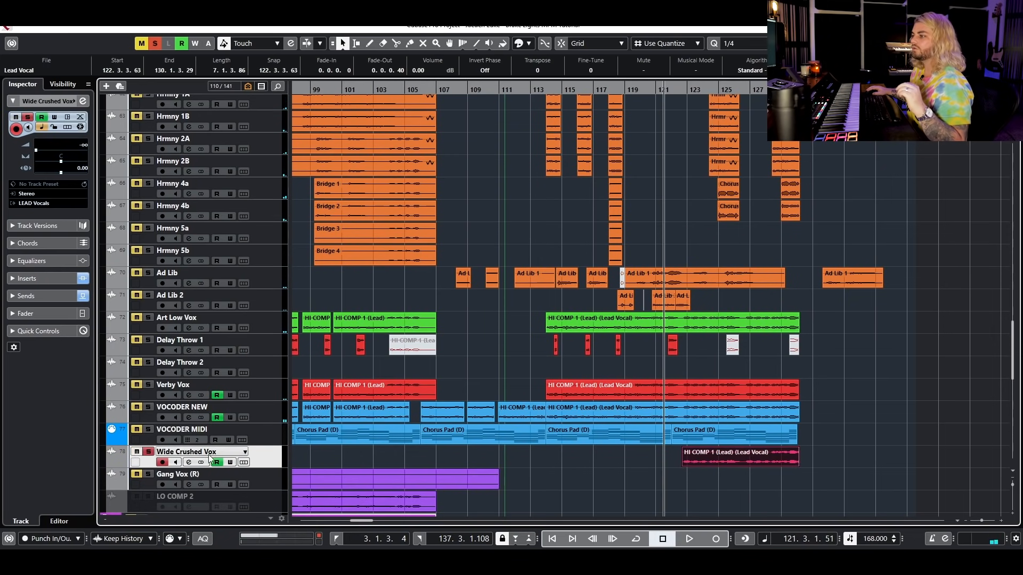
{"action": "left_click", "coordinate": [189, 462]}
{"action": "left_click_drag", "start_coordinate": [674, 304], "coordinate": [686, 123]}
{"action": "key", "text": "space"}
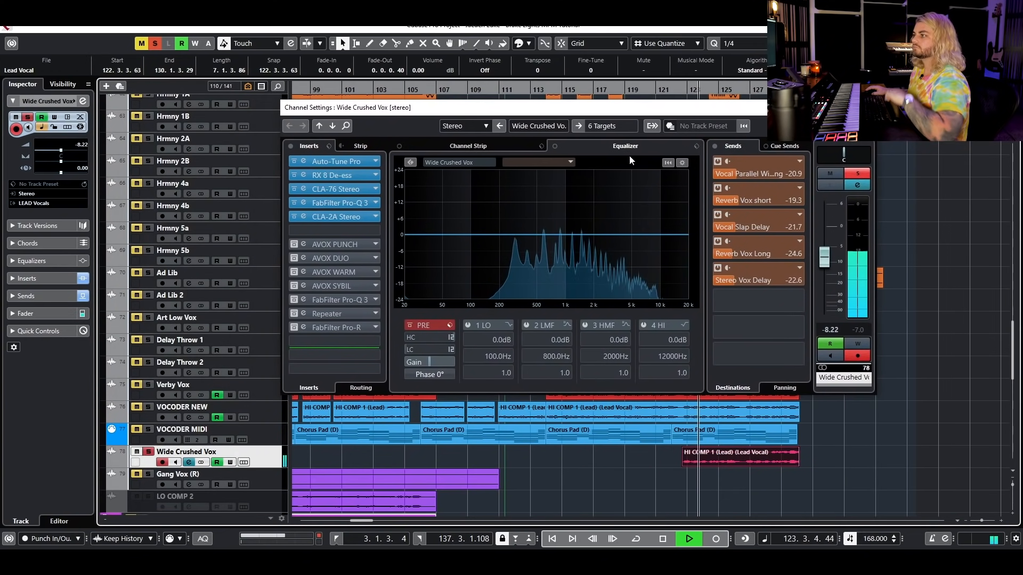
{"action": "key", "text": "space"}
Examine the EQ curve of the FabFilter Pro-Q 3 in the fourth insert of Wide Crushed Vox
{"action": "left_click", "coordinate": [353, 201]}
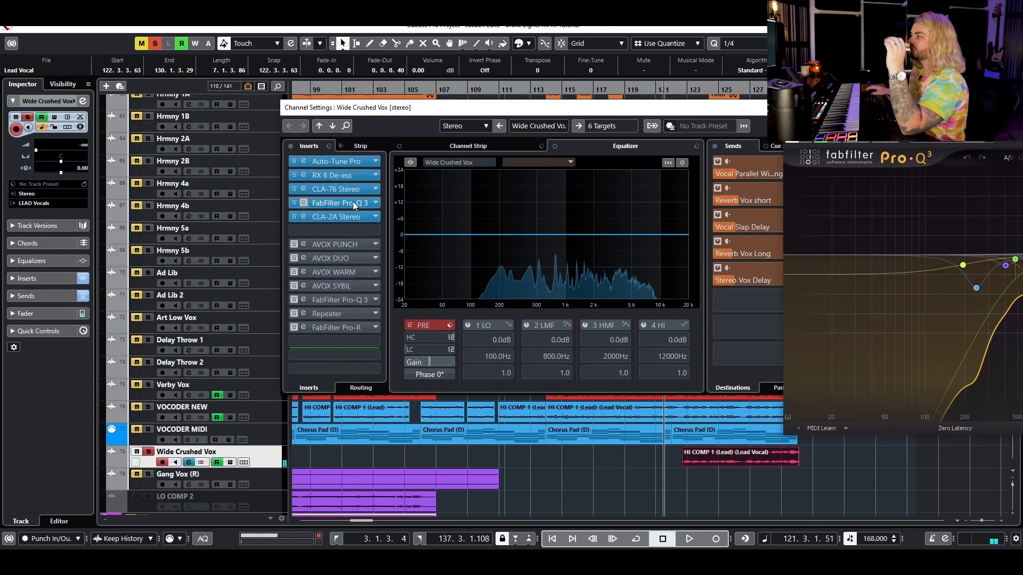
{"action": "left_click_drag", "start_coordinate": [1019, 122], "coordinate": [555, 160]}
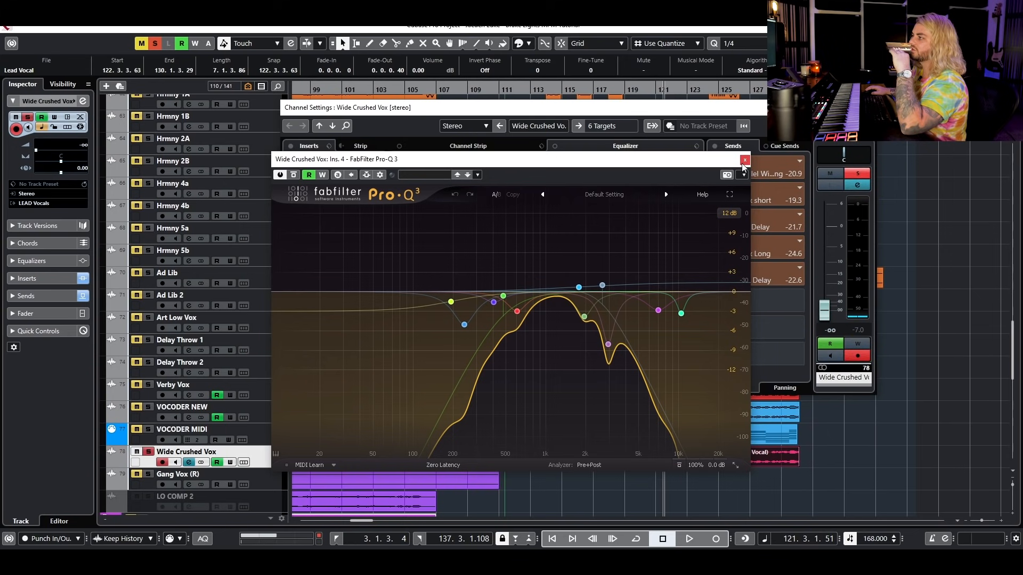
{"action": "left_click", "coordinate": [744, 161]}
Enable the AVOX PUNCH insert on Wide Crushed Vox and play the vocal with its plug-in window open
{"action": "left_click", "coordinate": [291, 245]}
{"action": "left_click", "coordinate": [303, 245]}
{"action": "left_click_drag", "start_coordinate": [924, 297], "coordinate": [503, 242]}
{"action": "left_click", "coordinate": [870, 108]}
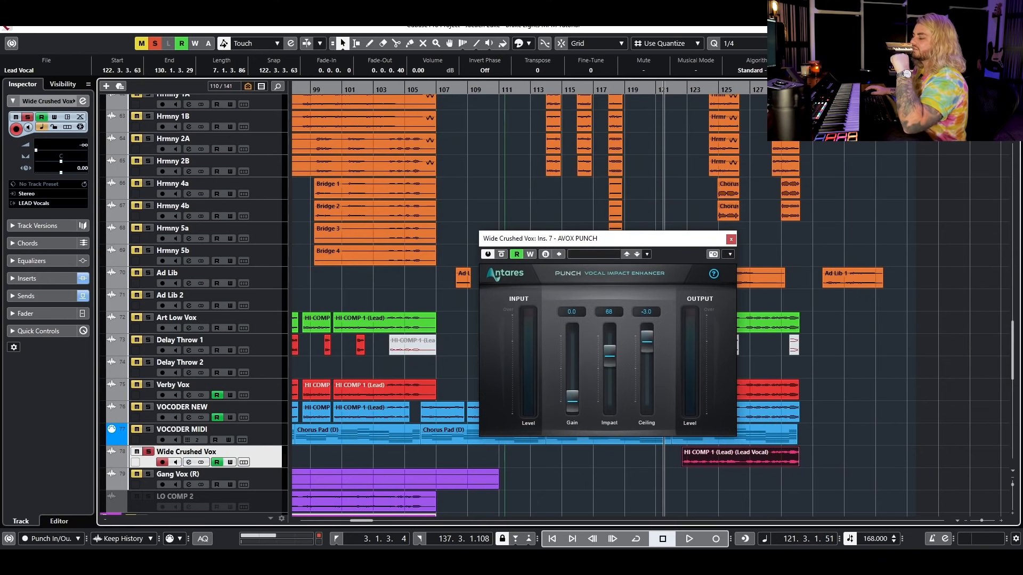
{"action": "key", "text": "space"}
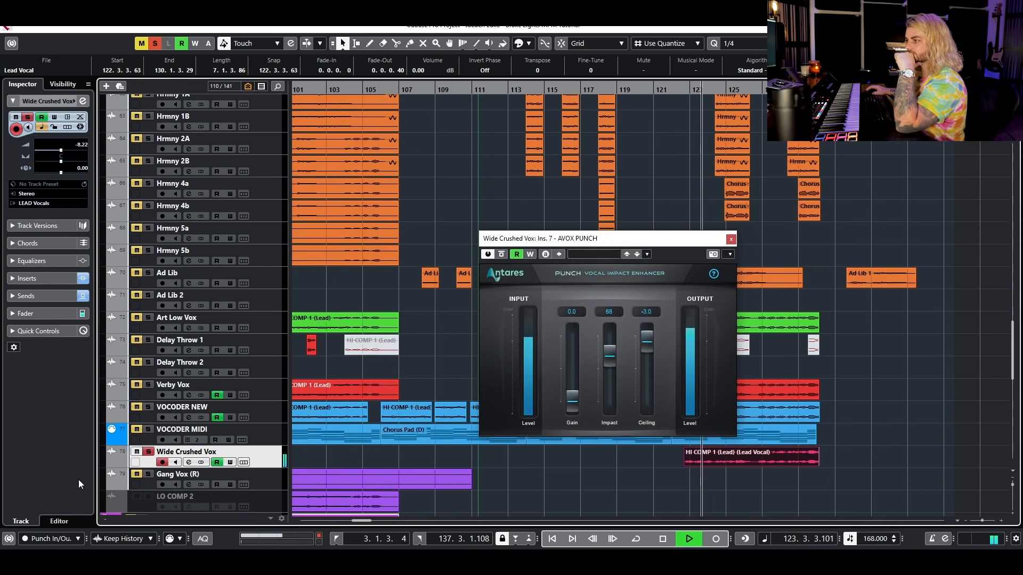
{"action": "key", "text": "space"}
Enable the AVOX DUO insert on Wide Crushed Vox and play it while lowering its Original level to -inf and restoring it to 0
{"action": "left_click", "coordinate": [189, 463]}
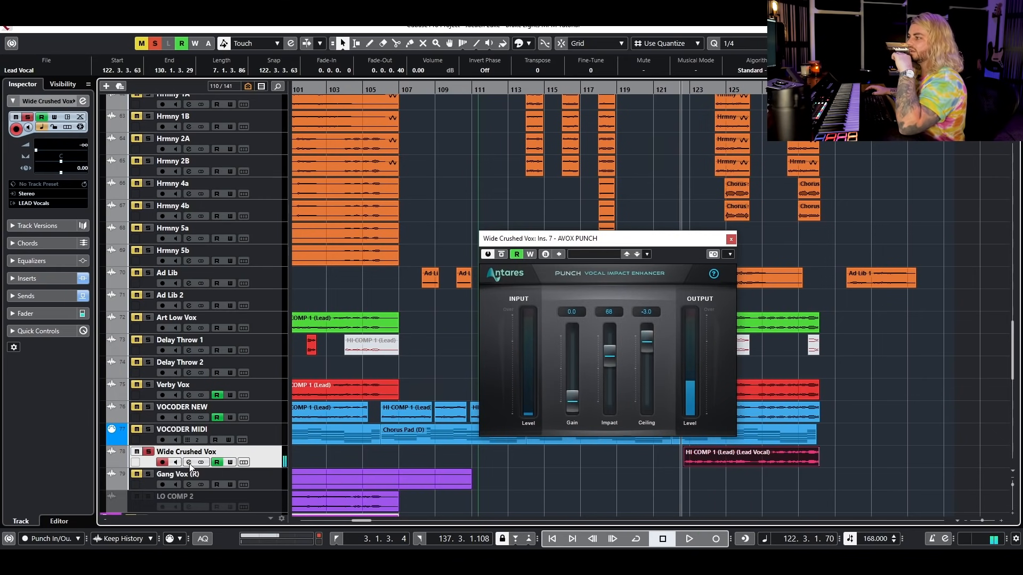
{"action": "left_click", "coordinate": [294, 259], "text": "alt"}
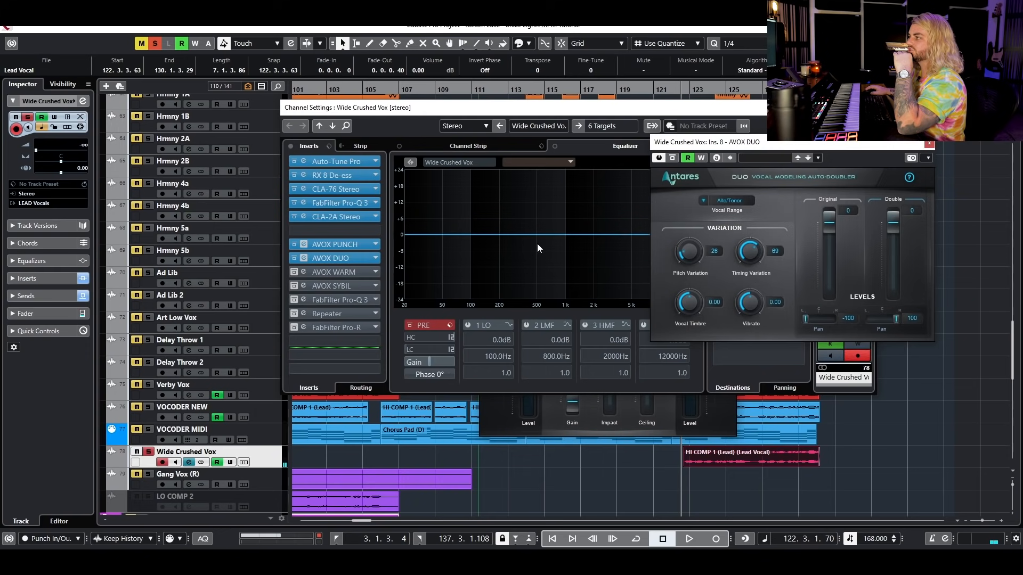
{"action": "left_click_drag", "start_coordinate": [783, 146], "coordinate": [679, 224]}
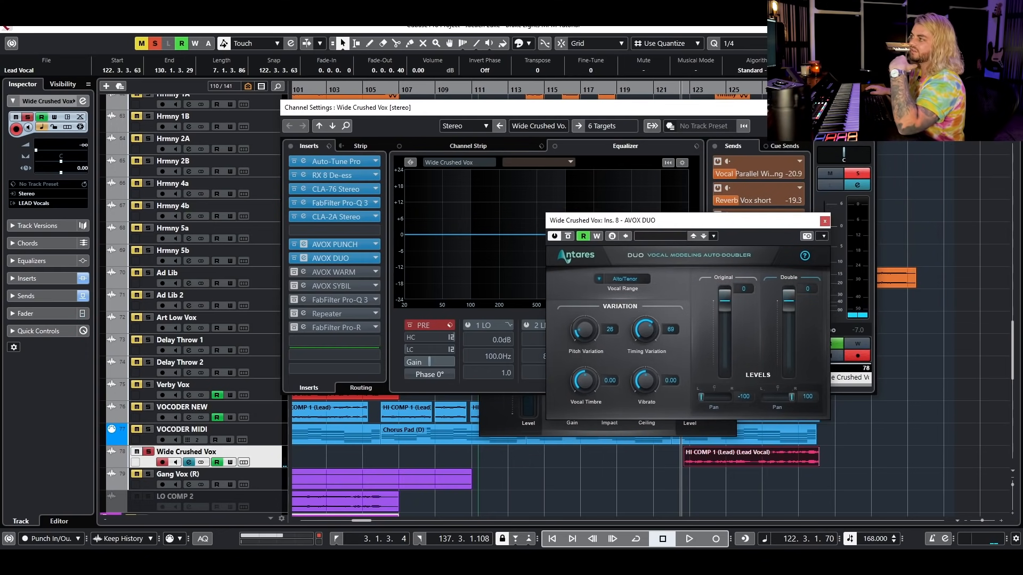
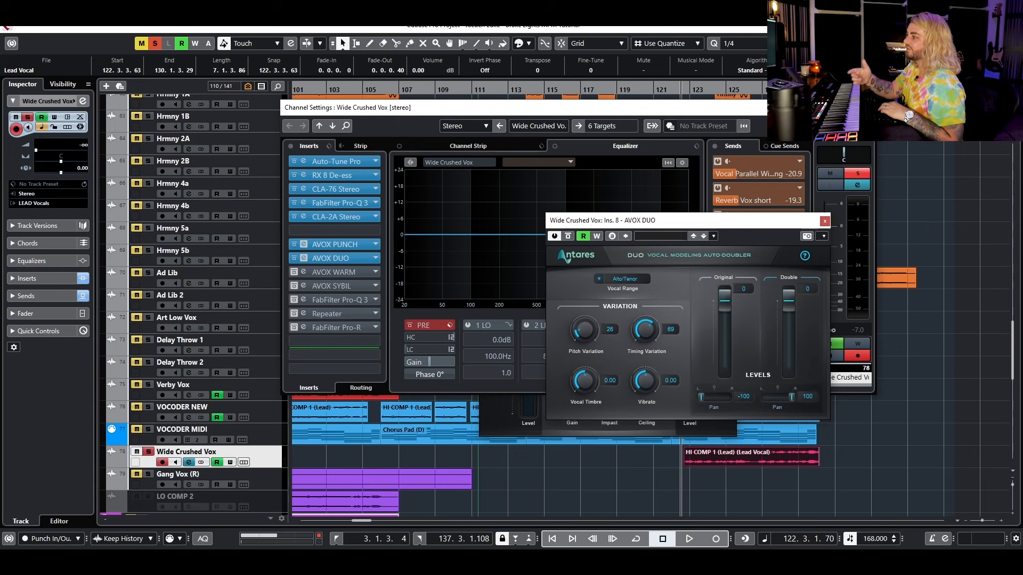
{"action": "key", "text": "space"}
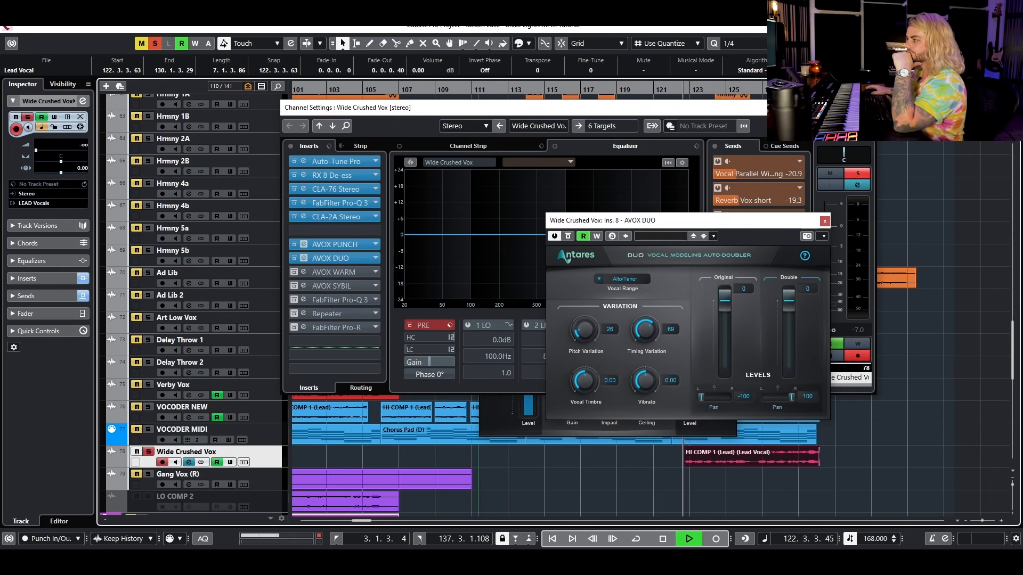
{"action": "left_click_drag", "start_coordinate": [724, 297], "coordinate": [715, 408]}
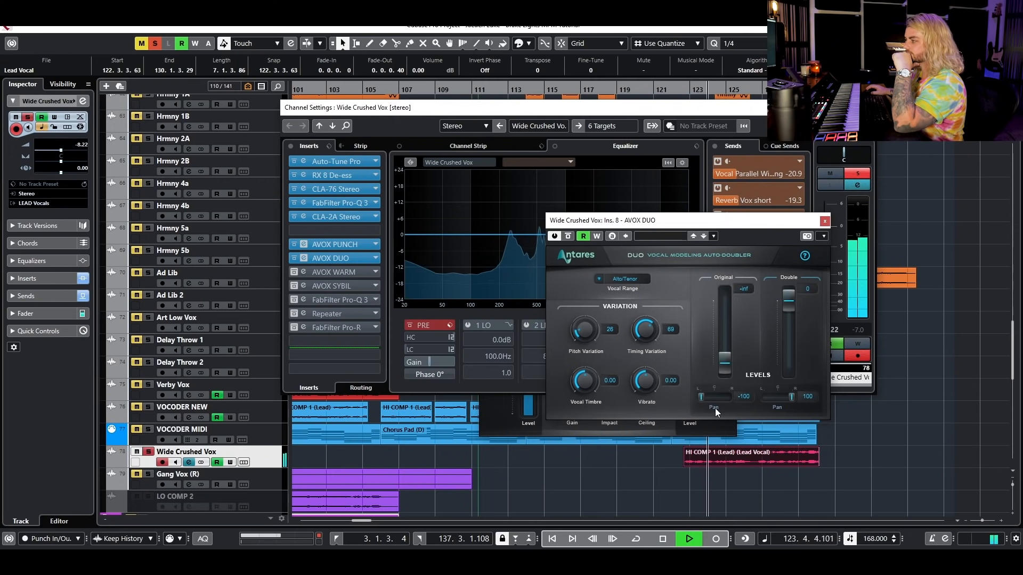
{"action": "left_click_drag", "start_coordinate": [725, 368], "coordinate": [725, 294]}
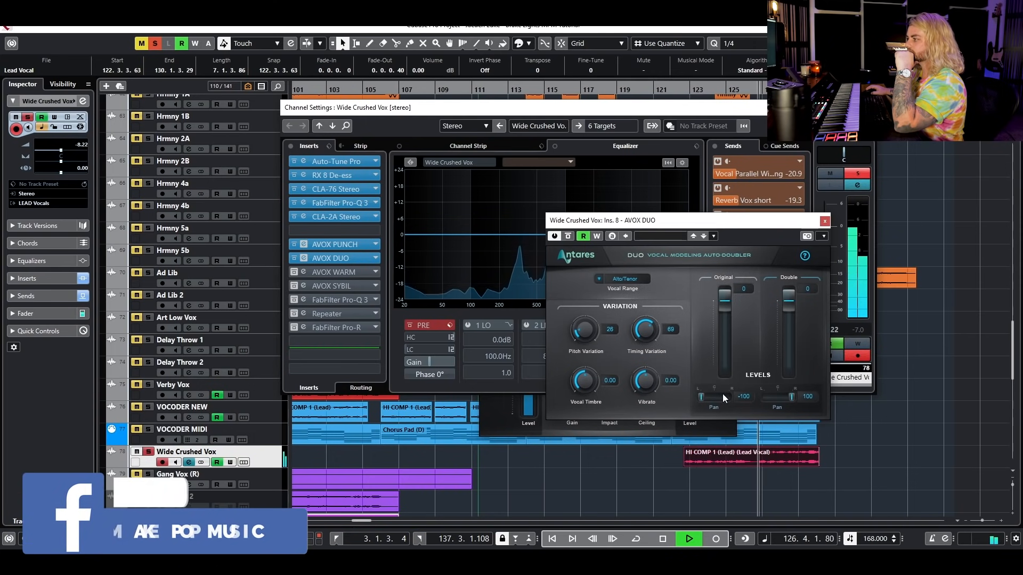
{"action": "key", "text": "space"}
Enable the AVOX WARM insert on Wide Crushed Vox and set its output attenuation to -8.1 during playback
{"action": "left_click", "coordinate": [290, 271]}
{"action": "left_click", "coordinate": [322, 271]}
{"action": "key", "text": "space"}
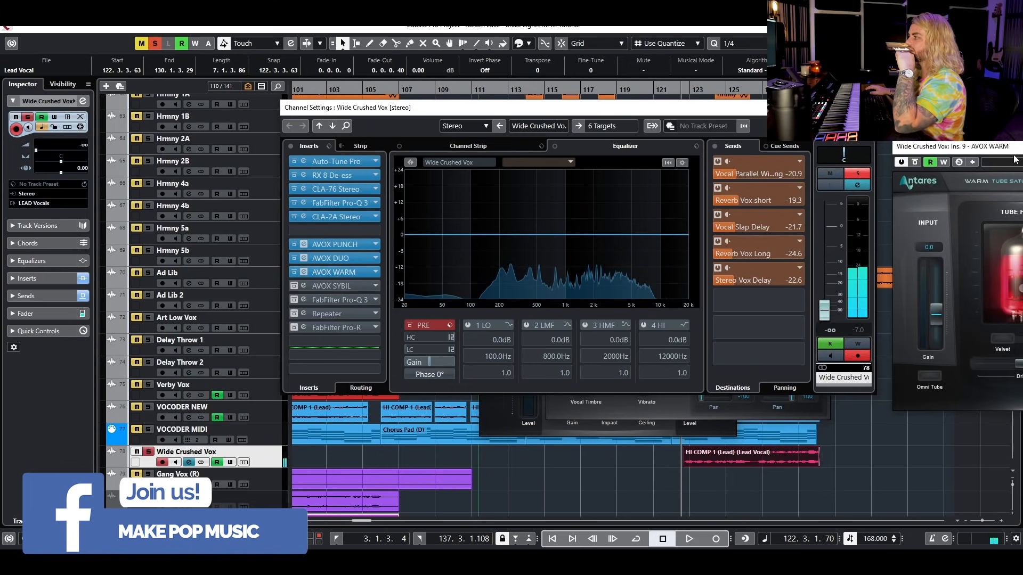
{"action": "left_click_drag", "start_coordinate": [798, 343], "coordinate": [796, 333]}
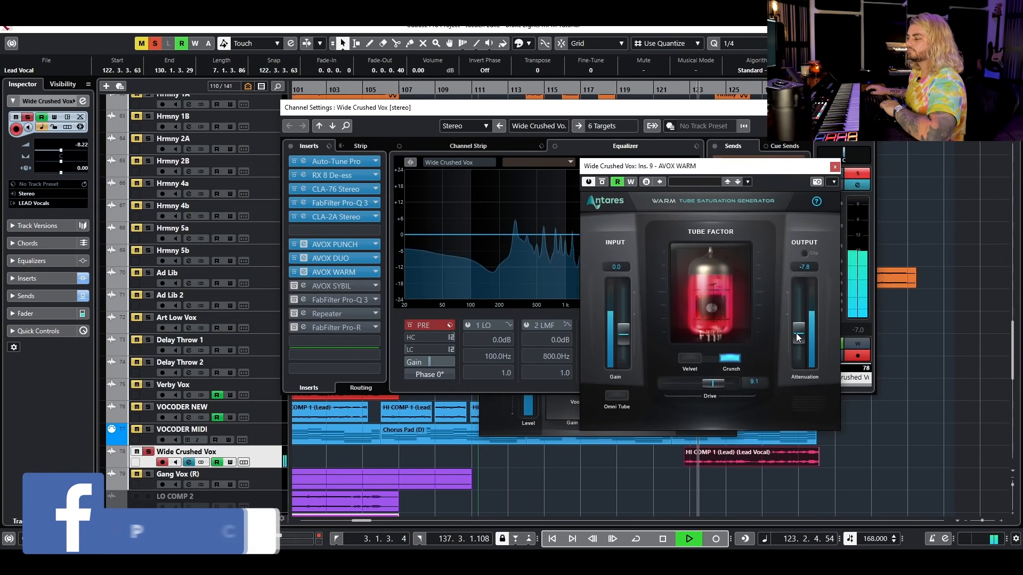
{"action": "key", "text": "space"}
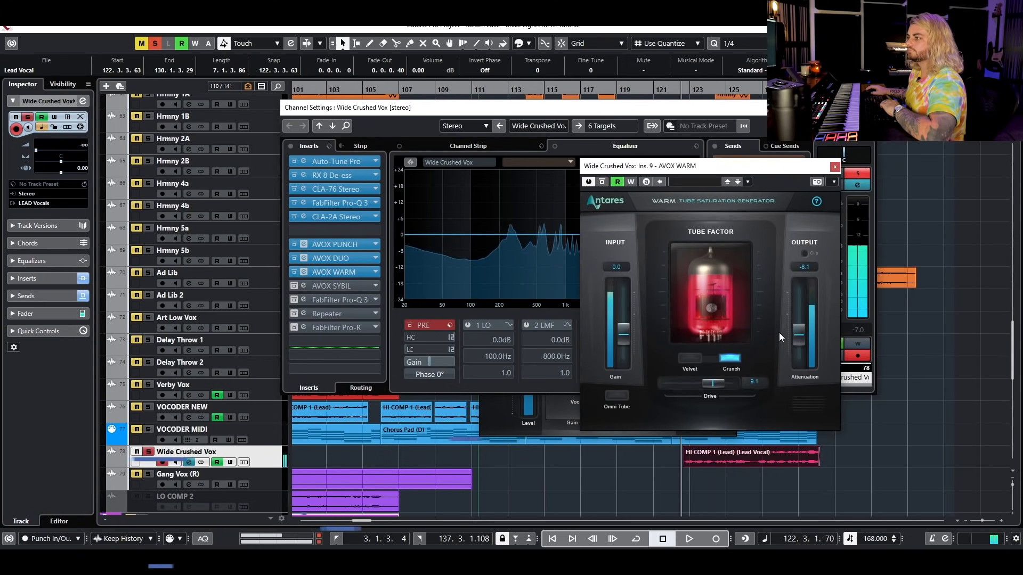
Enable the AVOX SYBIL de-esser insert on Wide Crushed Vox, play the vocal through it and close the plug-in window
{"action": "left_click", "coordinate": [295, 285]}
{"action": "left_click", "coordinate": [345, 286]}
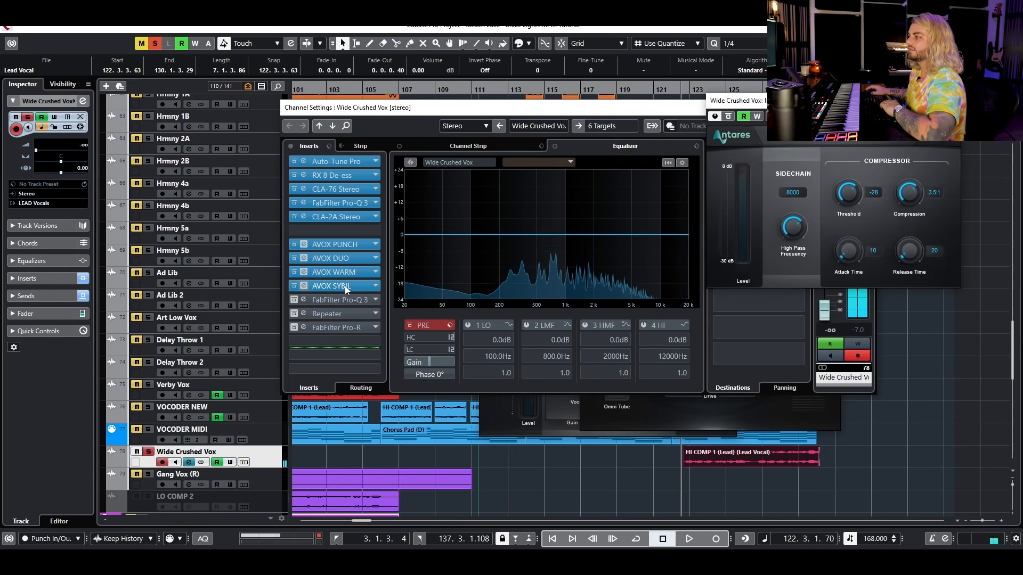
{"action": "left_click_drag", "start_coordinate": [857, 109], "coordinate": [763, 198]}
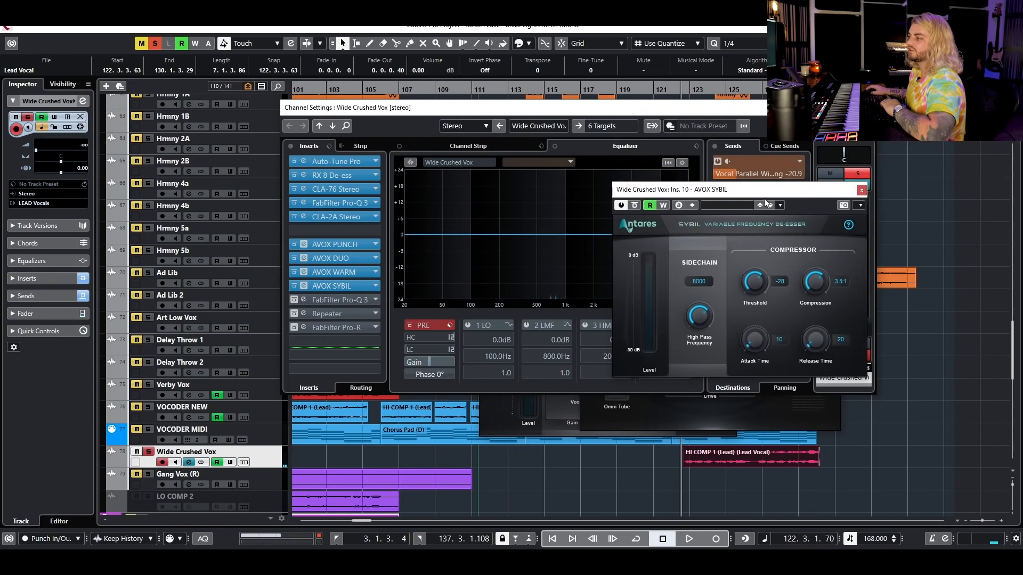
{"action": "key", "text": "space"}
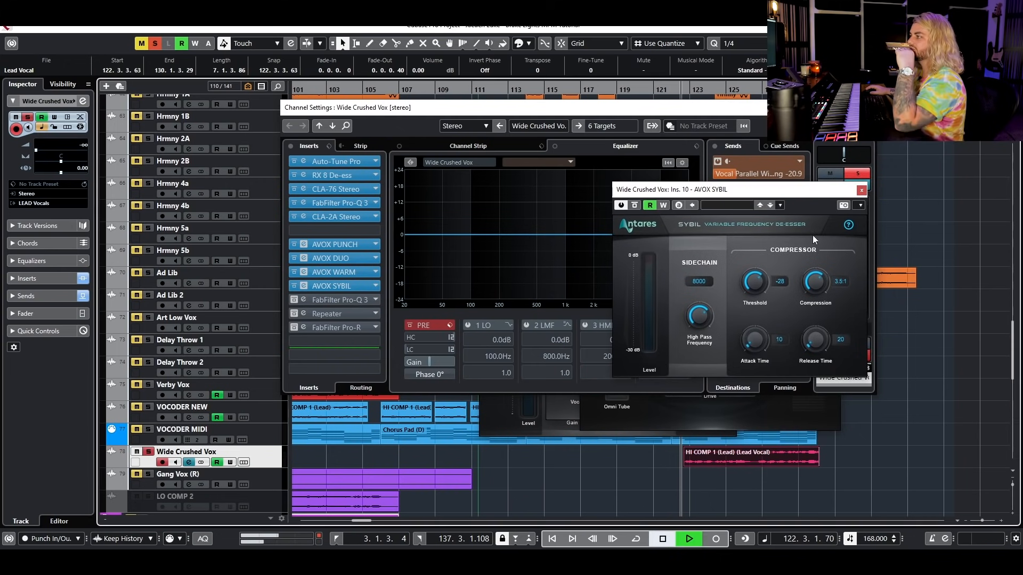
{"action": "left_click", "coordinate": [861, 191]}
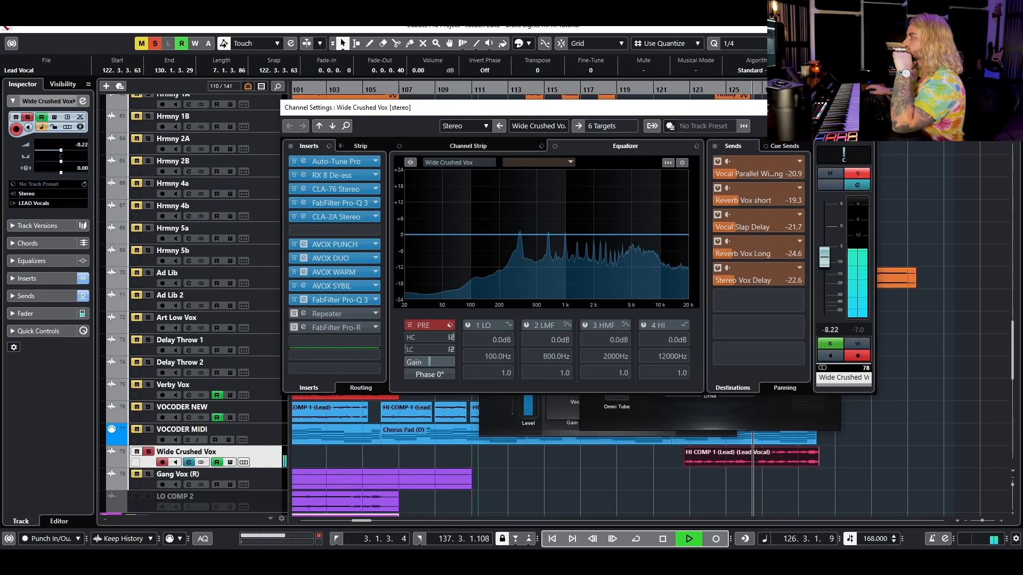
Open the FabFilter Pro-Q 3 insert after AVOX SYBIL on Wide Crushed Vox, examine its EQ curve, stop playback and close it
{"action": "left_click", "coordinate": [336, 299]}
{"action": "left_click_drag", "start_coordinate": [160, 118], "coordinate": [426, 118]}
{"action": "key", "text": "space"}
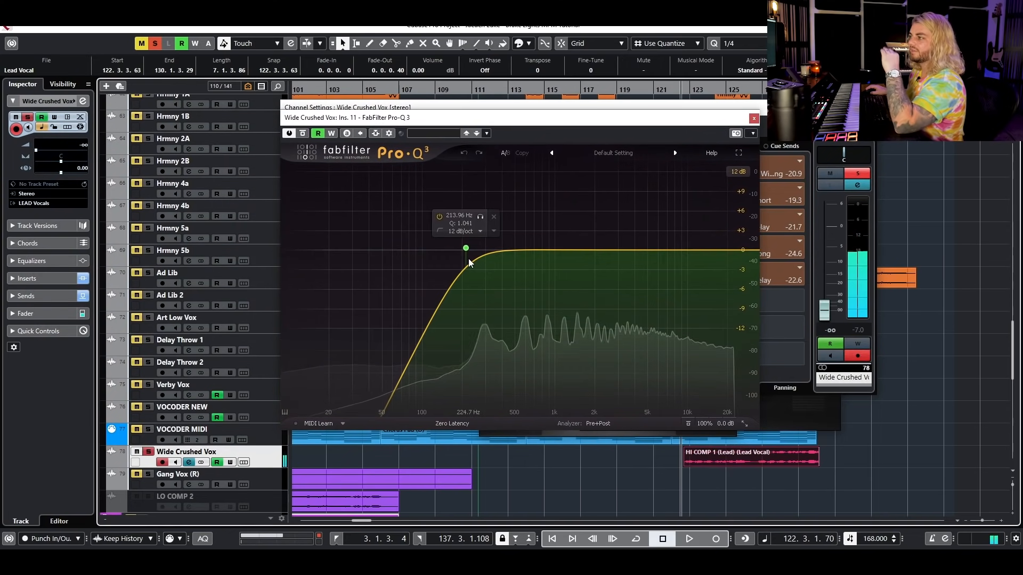
{"action": "left_click", "coordinate": [754, 119]}
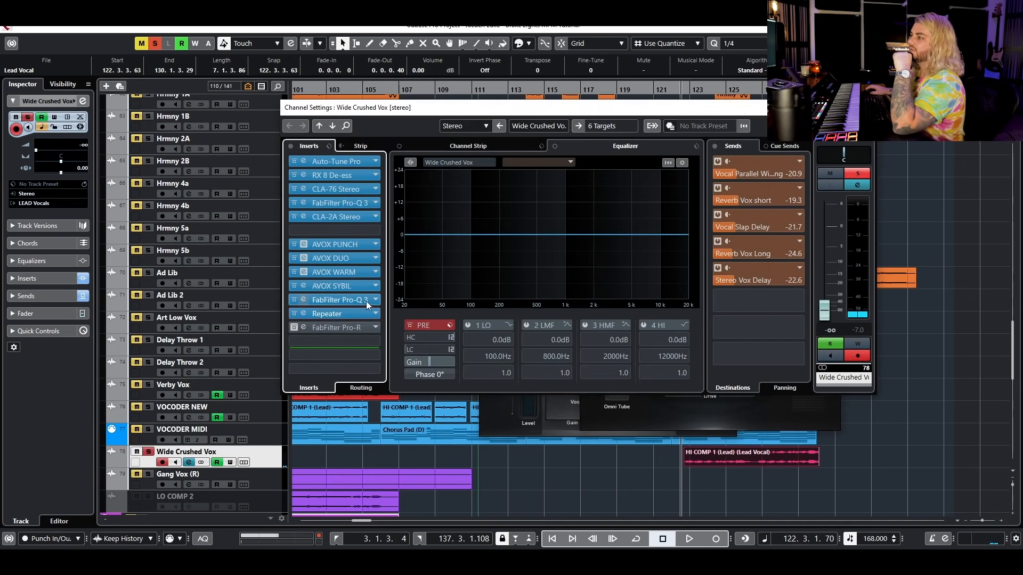
Enable the Repeater insert on Wide Crushed Vox, play the vocal through it and inspect the delay settings before closing its window
{"action": "key", "text": "space"}
{"action": "left_click", "coordinate": [342, 314]}
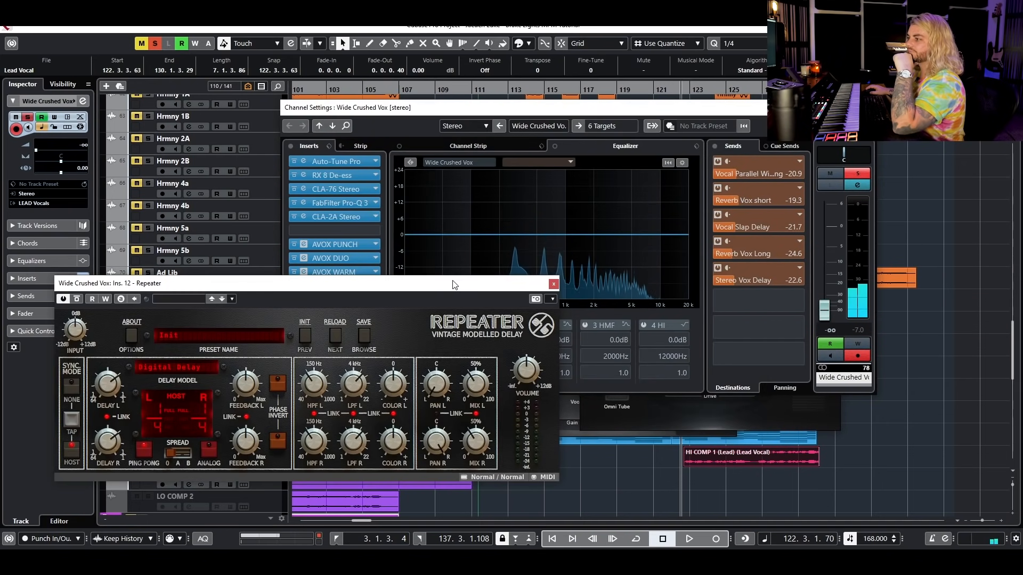
{"action": "left_click_drag", "start_coordinate": [453, 292], "coordinate": [651, 182]}
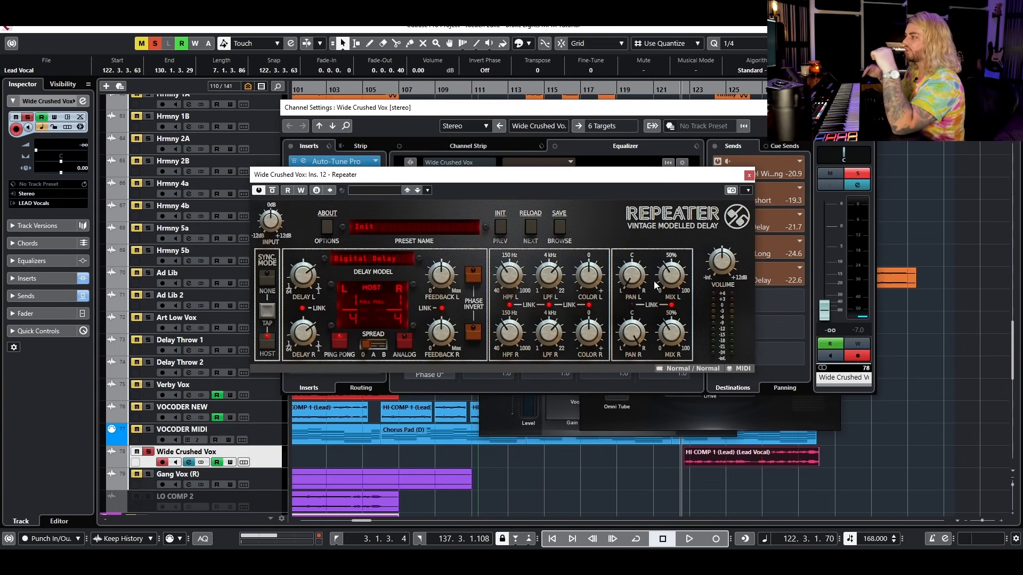
{"action": "left_click", "coordinate": [748, 177]}
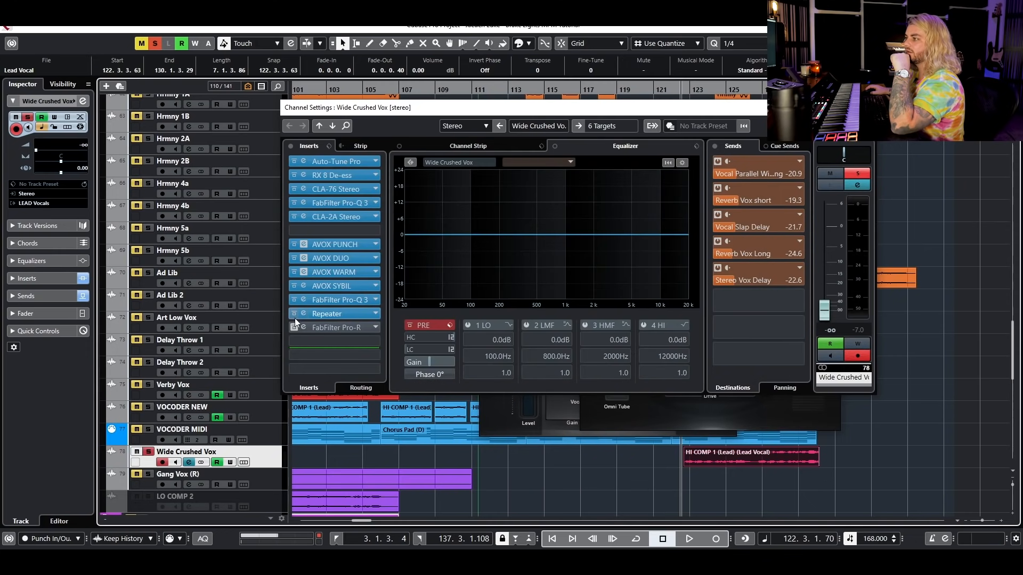
Enable the FabFilter Pro-R insert on Wide Crushed Vox, view its reverb settings, and play the vocal through the complete insert chain
{"action": "left_click", "coordinate": [321, 328]}
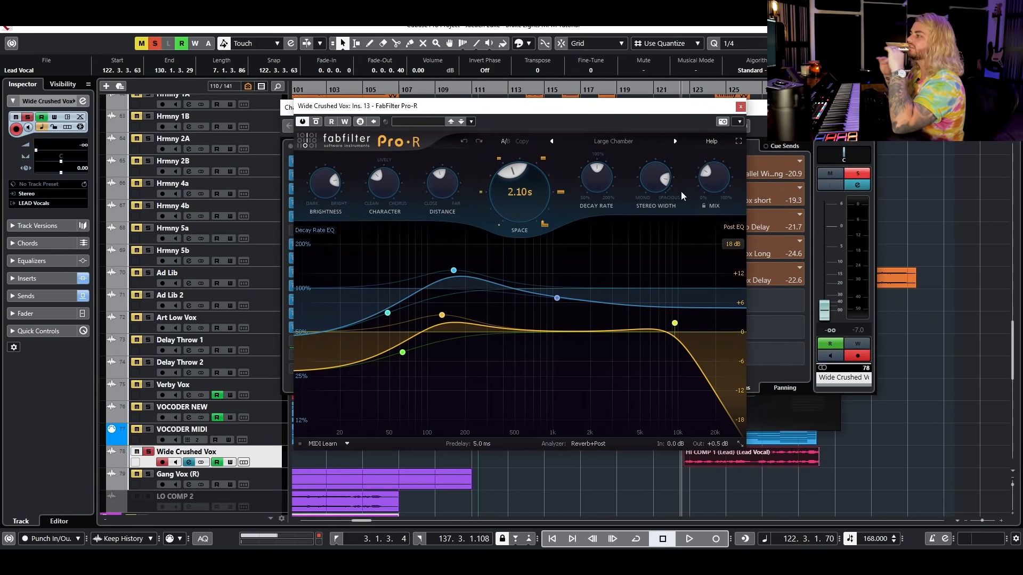
{"action": "left_click", "coordinate": [740, 106]}
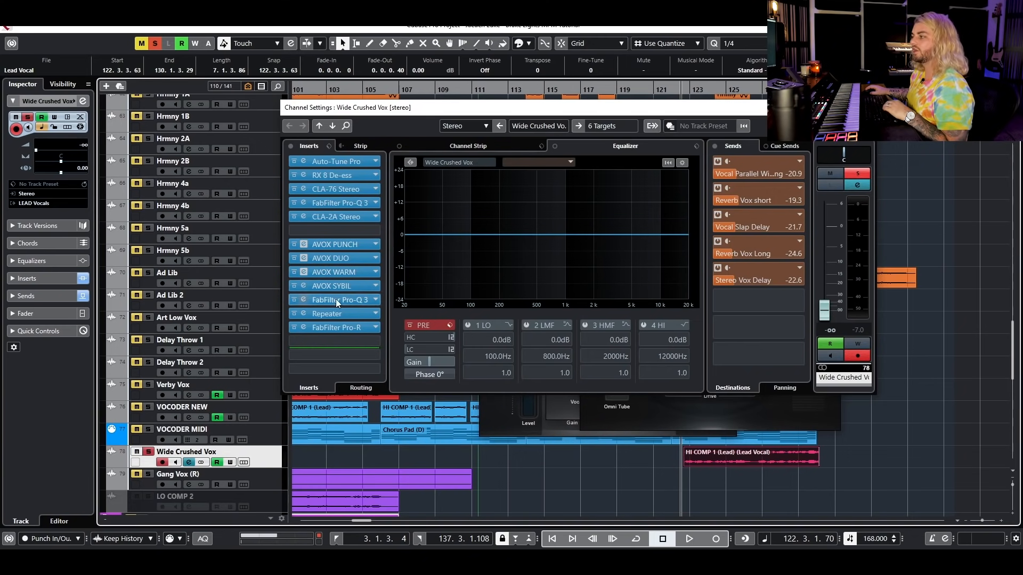
{"action": "key", "text": "space"}
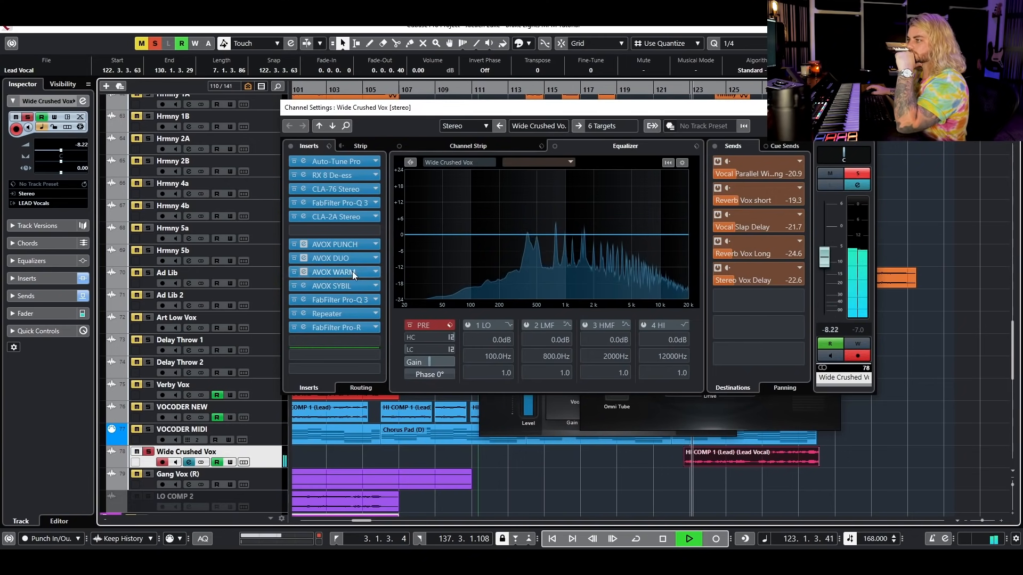
Solo Lead Vocal together with Wide Crushed Vox during playback and close the channel settings and all AVOX plug-in windows
{"action": "scroll", "coordinate": [164, 284], "scroll_direction": "up", "scroll_amount": 4}
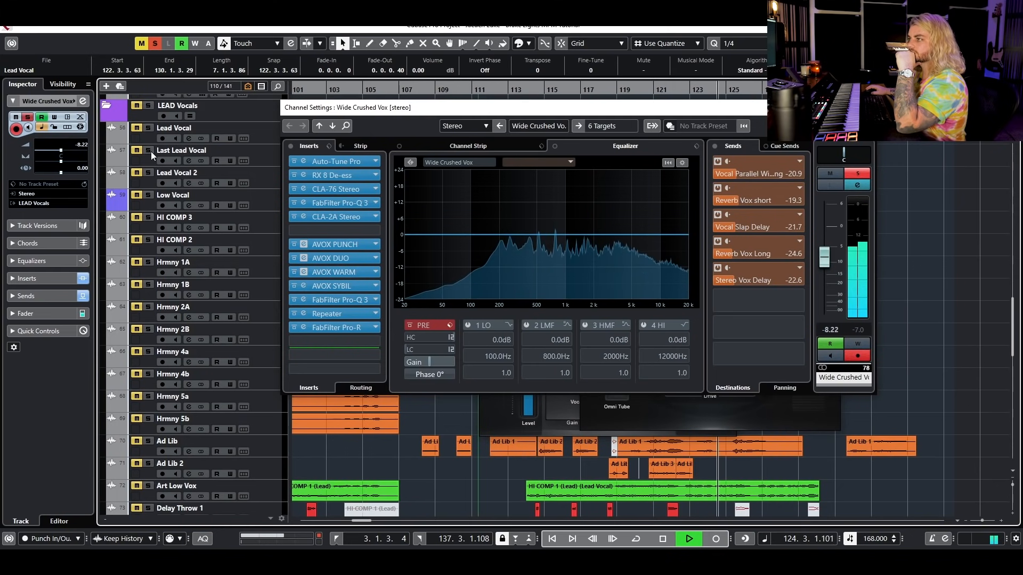
{"action": "left_click", "coordinate": [148, 128]}
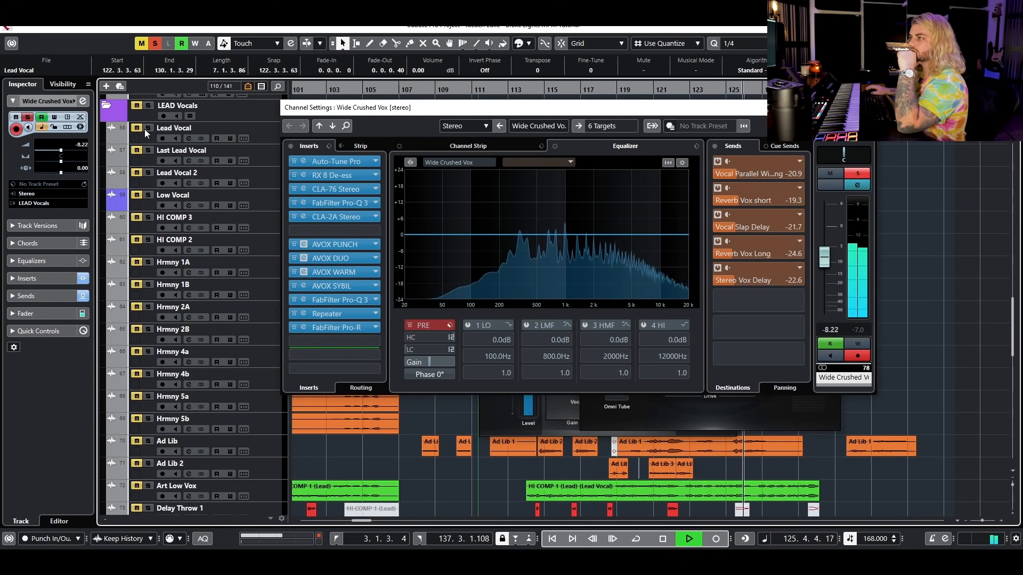
{"action": "left_click", "coordinate": [867, 107]}
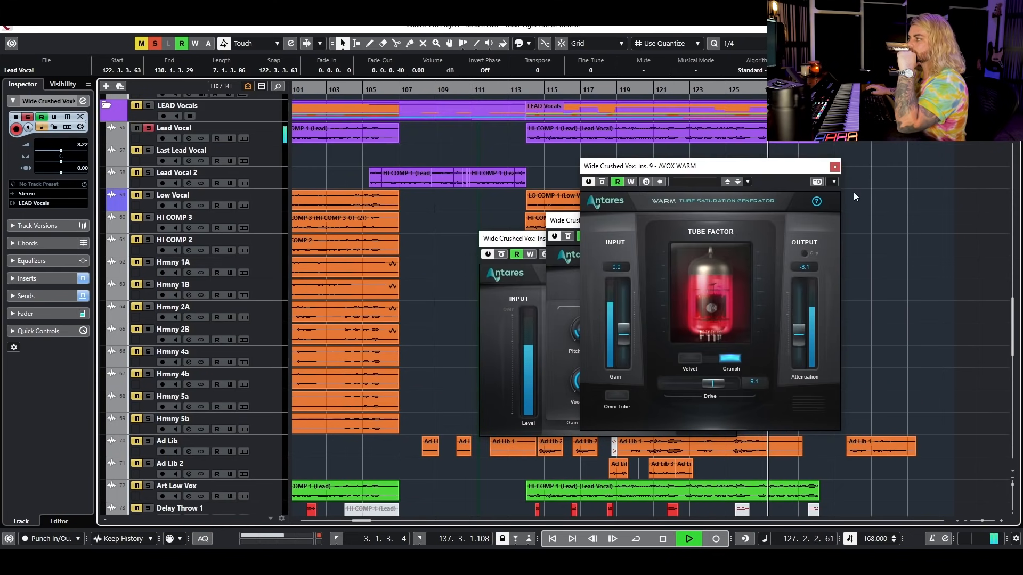
{"action": "left_click", "coordinate": [836, 163]}
{"action": "left_click", "coordinate": [824, 221]}
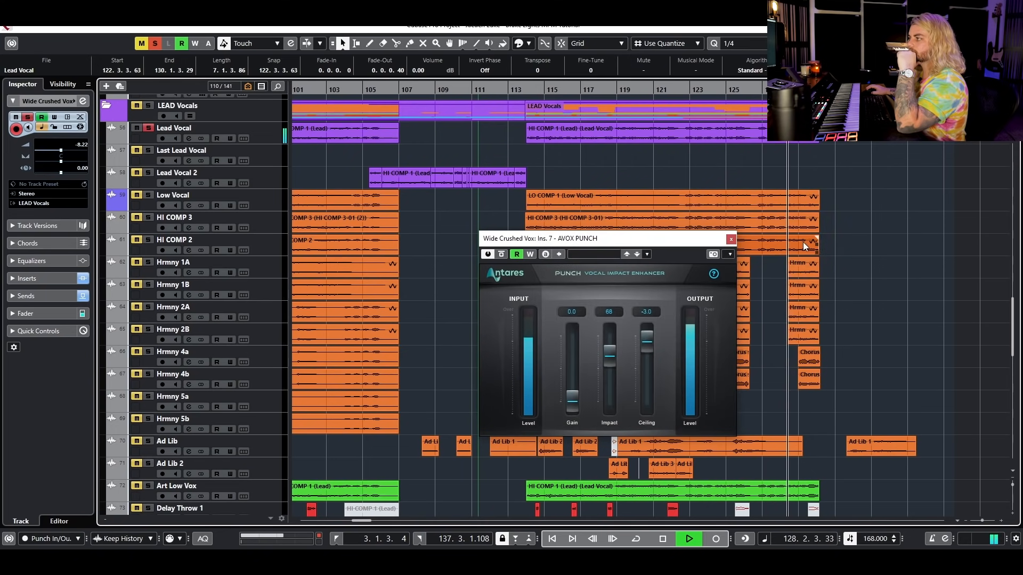
{"action": "left_click", "coordinate": [732, 238]}
{"action": "left_click", "coordinate": [865, 242]}
{"action": "key", "text": "space"}
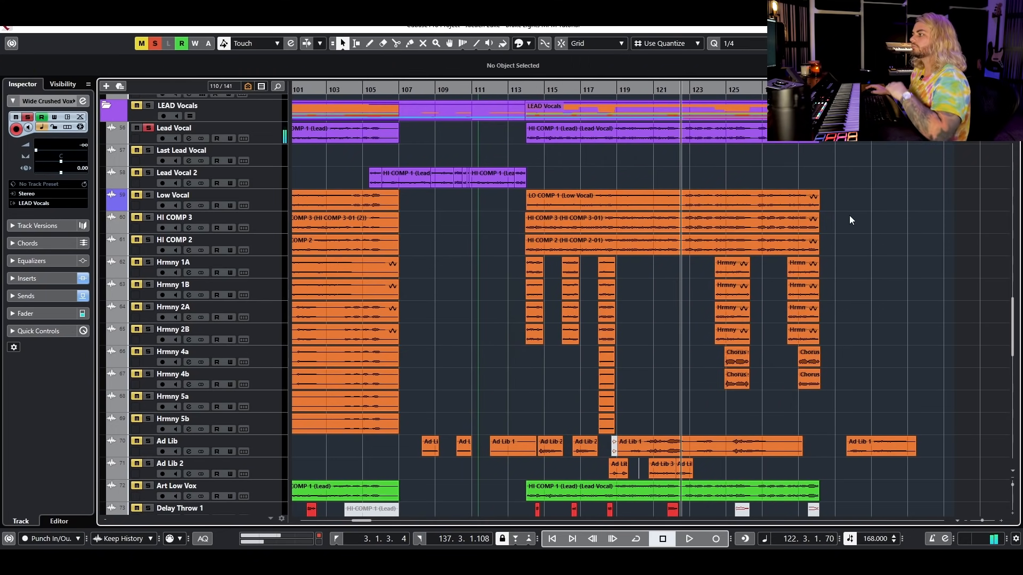
Deactivate all solos and play the full mix from about bar 121 to hear Wide Crushed Vox enter in context
{"action": "scroll", "coordinate": [849, 215], "scroll_direction": "down", "scroll_amount": 5}
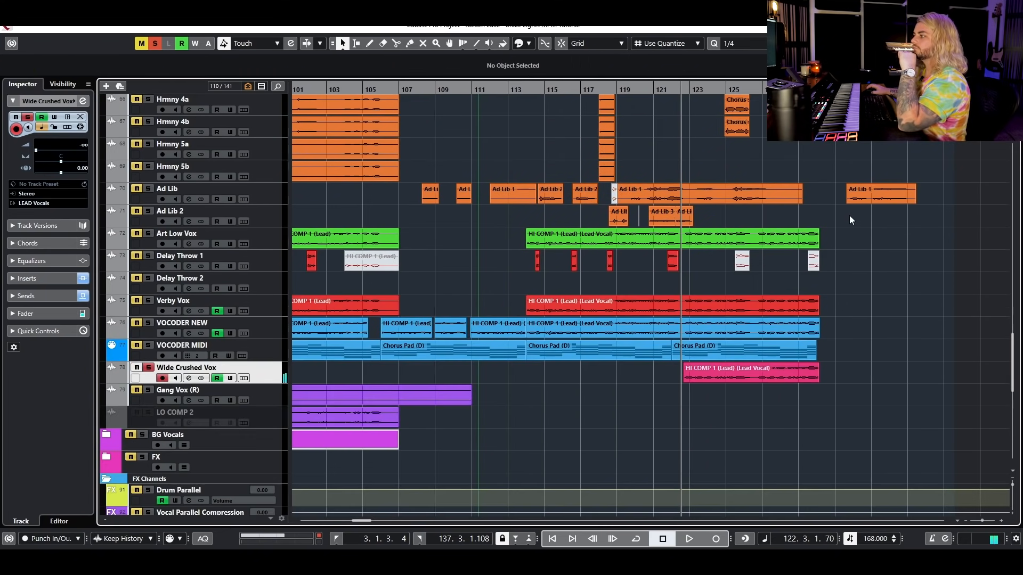
{"action": "left_click", "coordinate": [154, 43]}
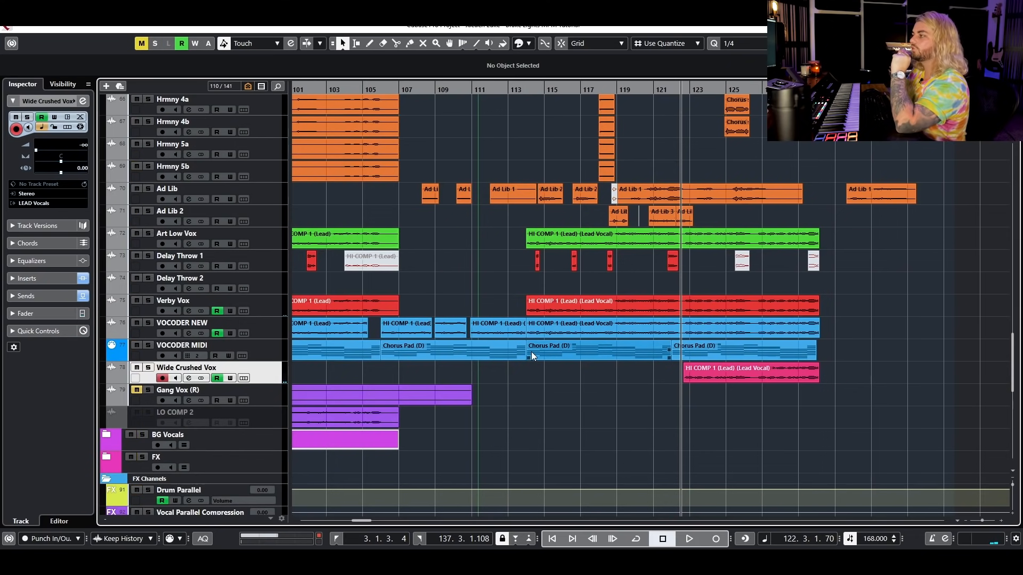
{"action": "scroll", "coordinate": [603, 366], "scroll_direction": "up", "scroll_amount": 2}
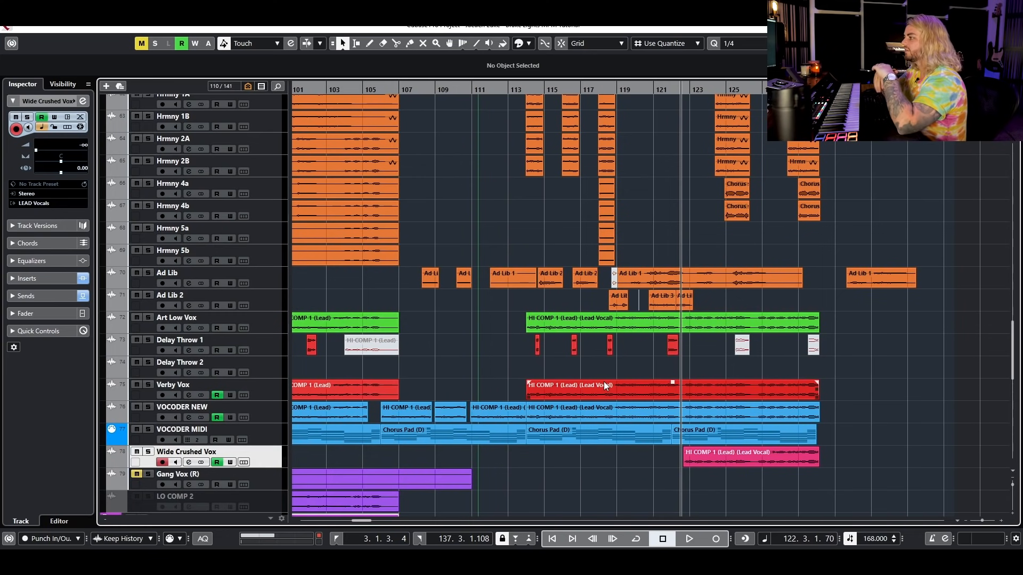
{"action": "left_click", "coordinate": [785, 326]}
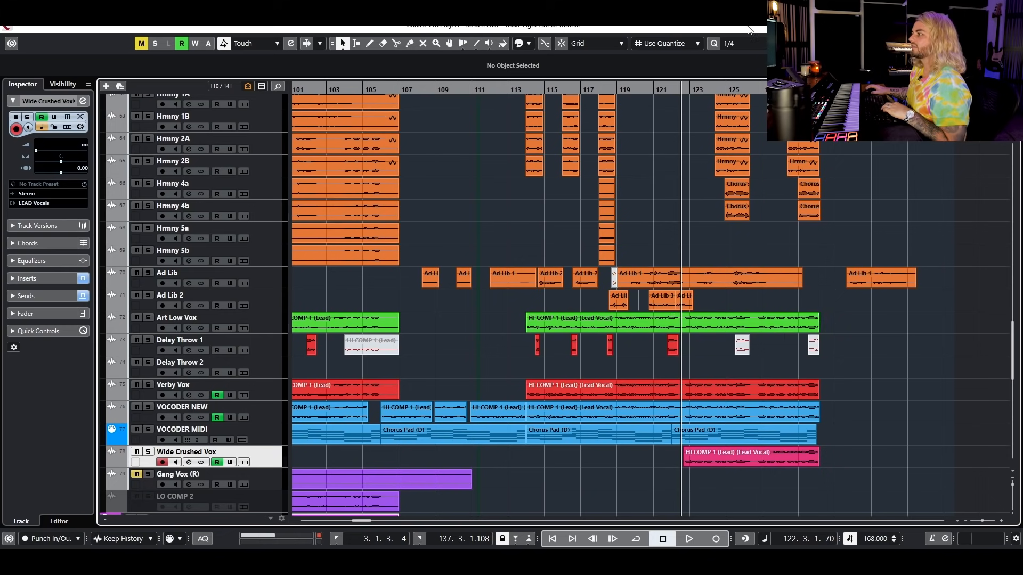
{"action": "left_click", "coordinate": [669, 90]}
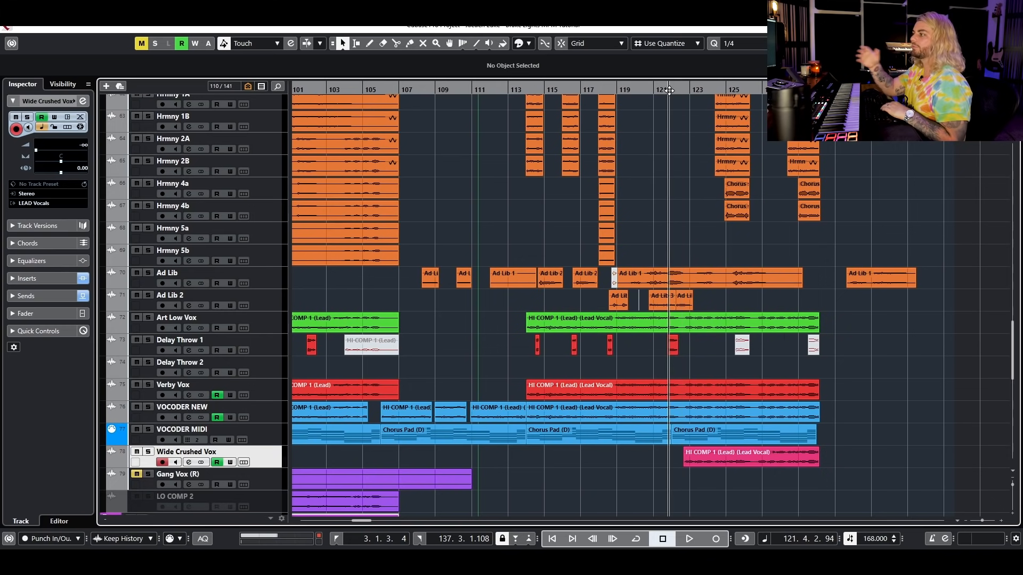
{"action": "key", "text": "space"}
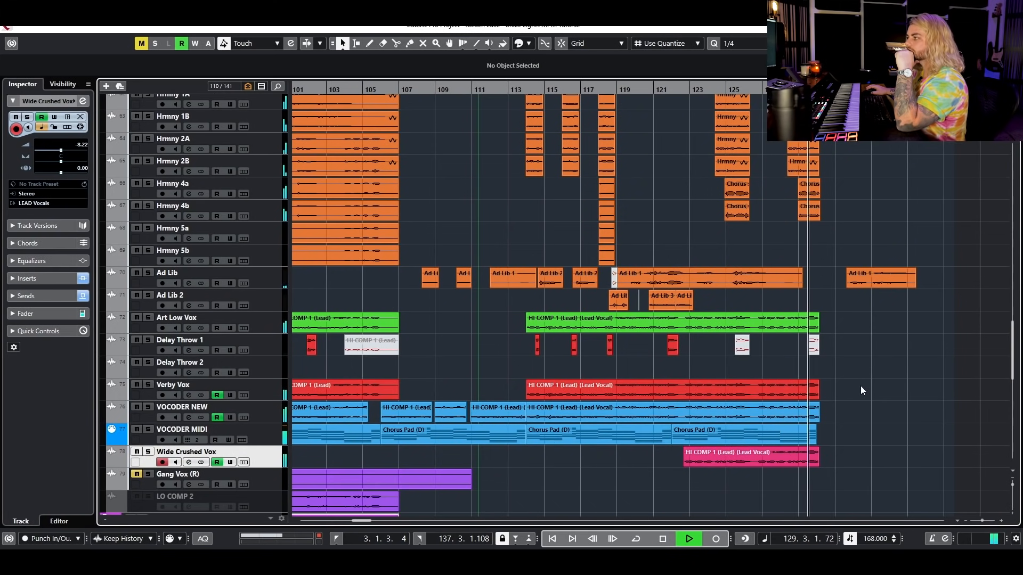
{"action": "key", "text": "space"}
Mute every track in the LEAD Vocals folder except Lead Vocal
{"action": "scroll", "coordinate": [842, 373], "scroll_direction": "down", "scroll_amount": 3, "text": "ctrl"}
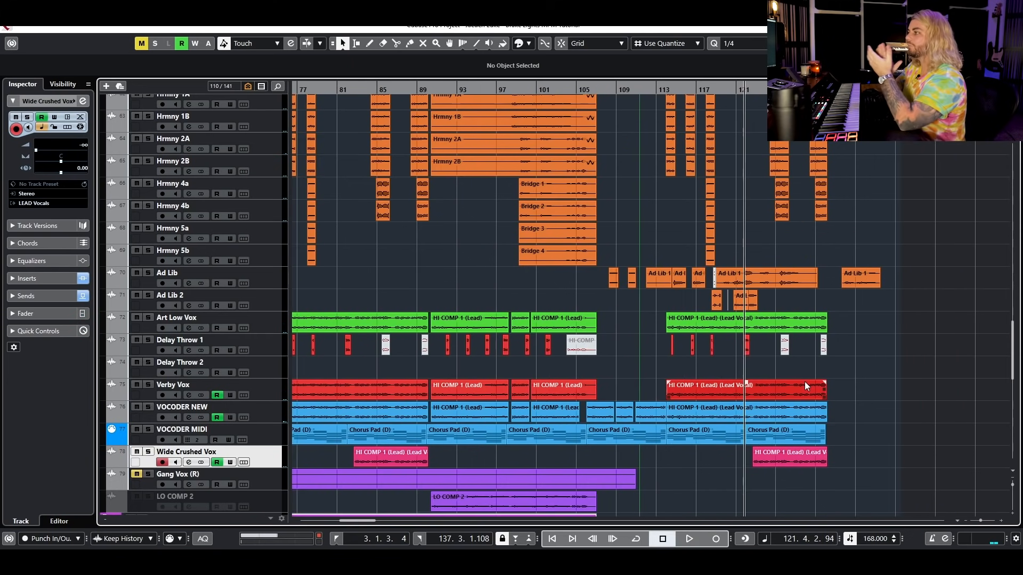
{"action": "scroll", "coordinate": [768, 389], "scroll_direction": "up", "scroll_amount": 6}
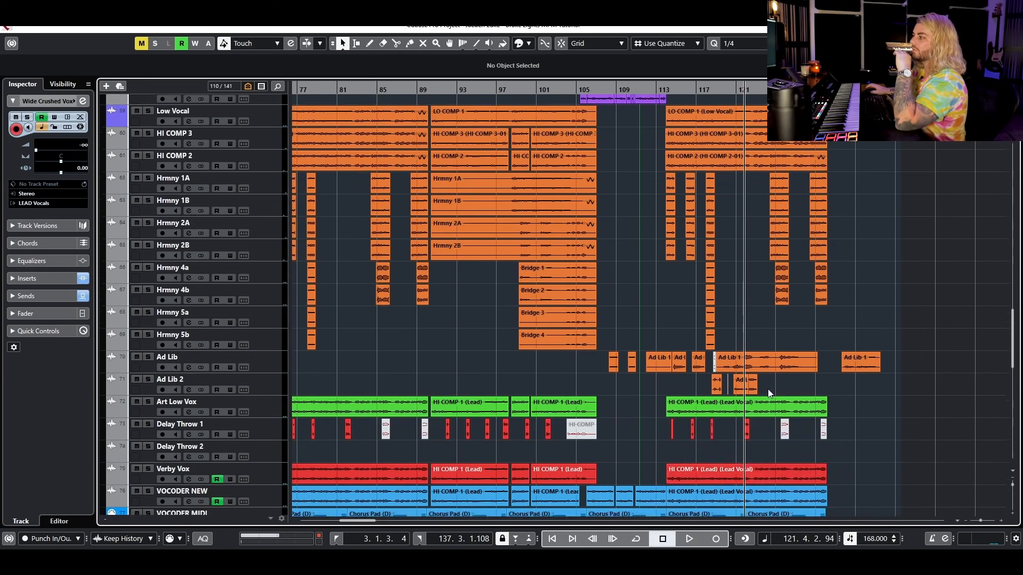
{"action": "scroll", "coordinate": [770, 395], "scroll_direction": "down", "scroll_amount": 4}
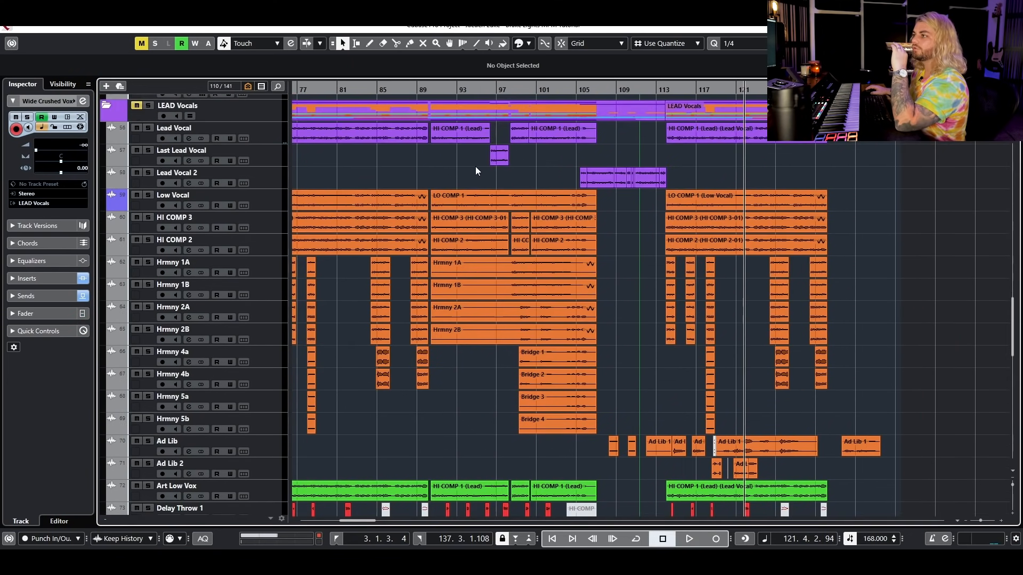
{"action": "left_click", "coordinate": [136, 106]}
{"action": "left_click", "coordinate": [135, 107]}
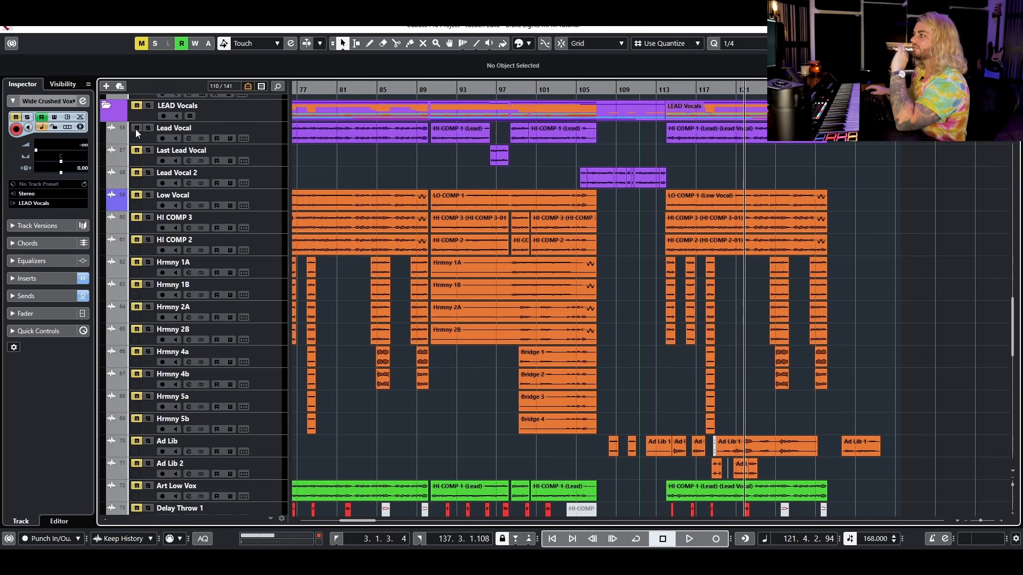
Play the mix from about bar 114 with only Lead Vocal active while looking through the muted vocal layers
{"action": "left_click", "coordinate": [663, 89]}
{"action": "key", "text": "space"}
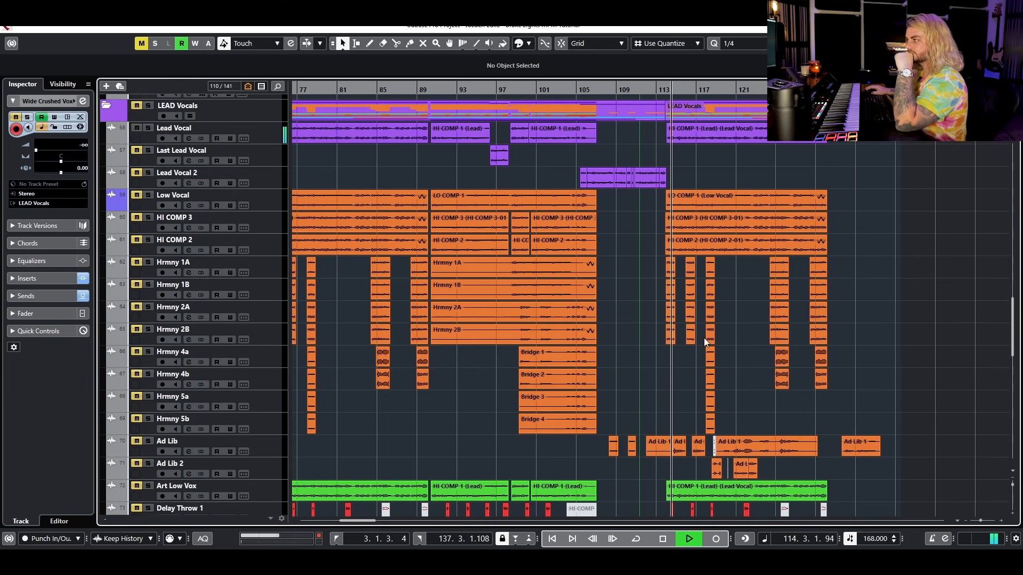
{"action": "scroll", "coordinate": [733, 245], "scroll_direction": "down", "scroll_amount": 4}
{"action": "scroll", "coordinate": [757, 342], "scroll_direction": "up", "scroll_amount": 4}
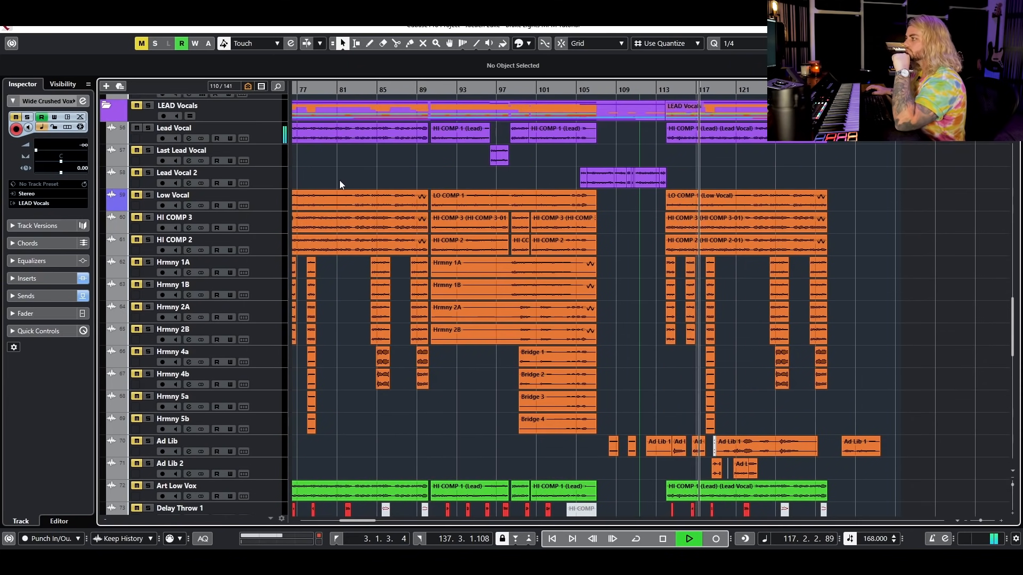
{"action": "scroll", "coordinate": [760, 289], "scroll_direction": "down", "scroll_amount": 8}
{"action": "scroll", "coordinate": [788, 278], "scroll_direction": "up", "scroll_amount": 4}
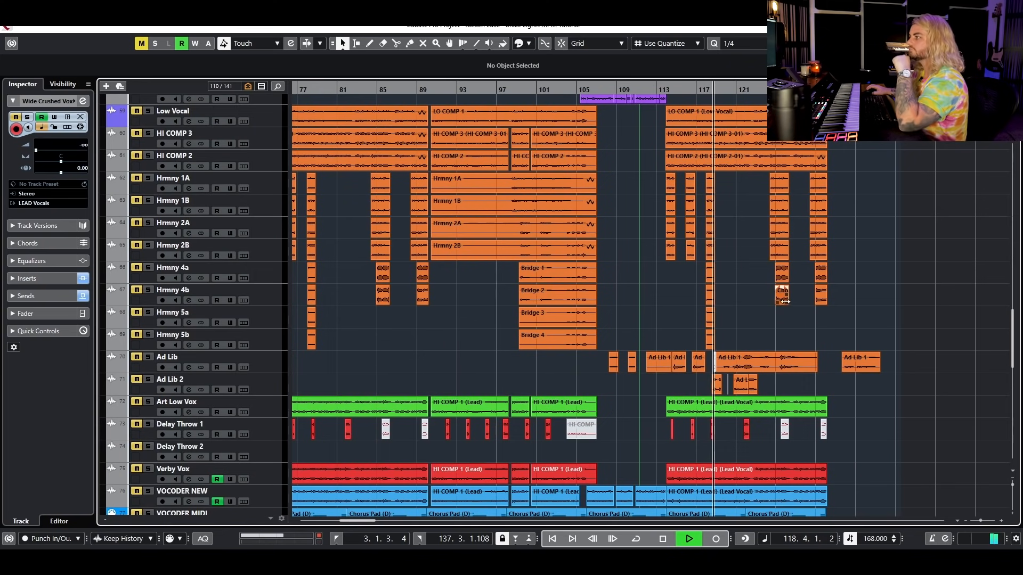
{"action": "scroll", "coordinate": [756, 276], "scroll_direction": "down", "scroll_amount": 4}
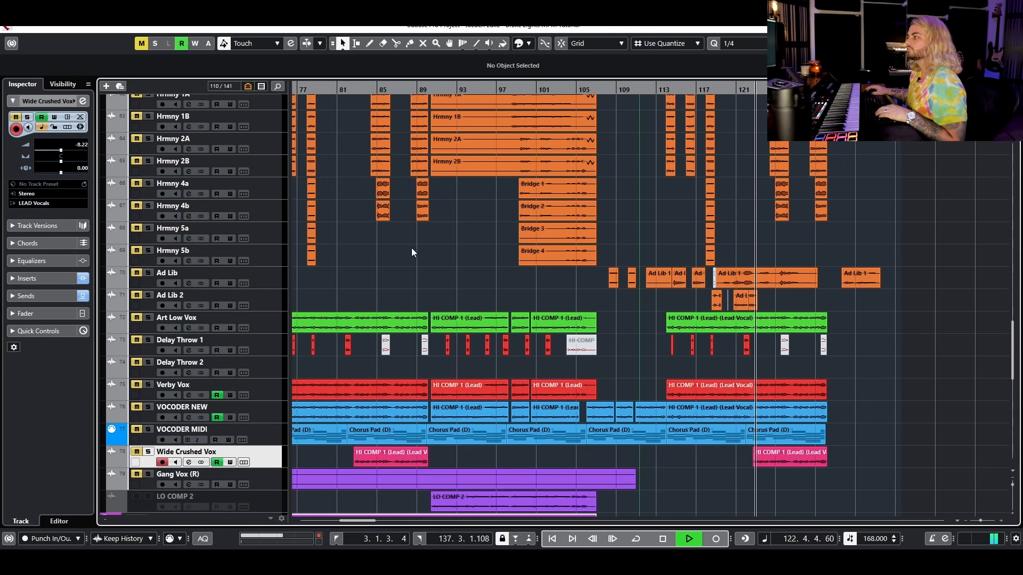
Stop playback, unmute all tracks in the LEAD Vocals folder and play the full vocal stack from bar 114
{"action": "scroll", "coordinate": [457, 248], "scroll_direction": "up", "scroll_amount": 7}
{"action": "key", "text": "space"}
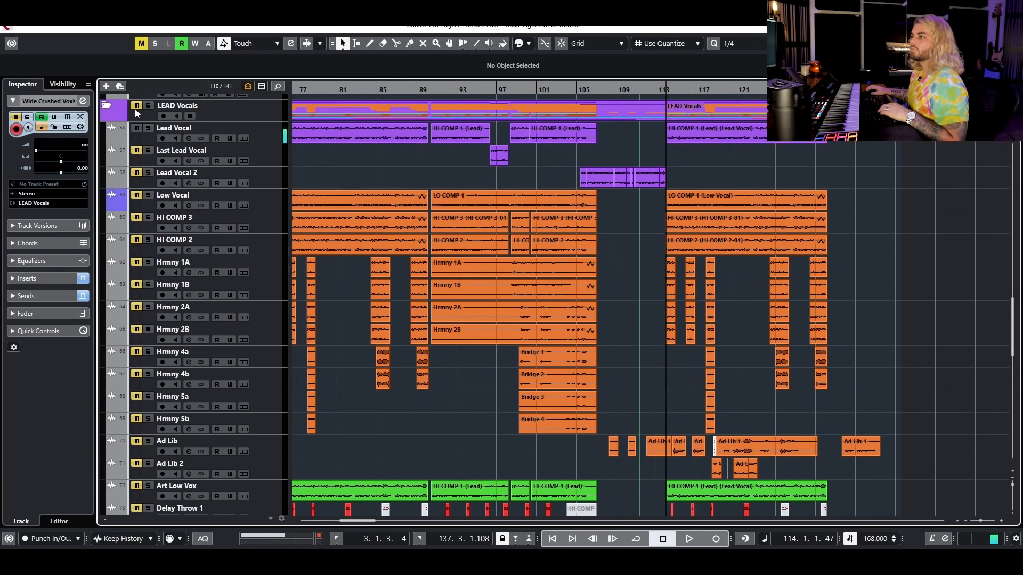
{"action": "scroll", "coordinate": [530, 294], "scroll_direction": "down", "scroll_amount": 7}
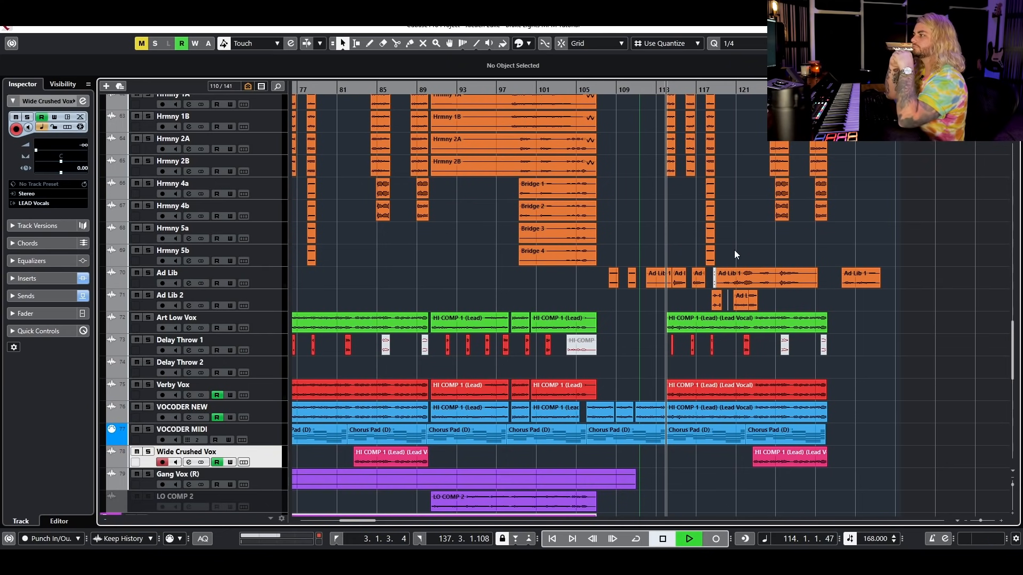
{"action": "key", "text": "space"}
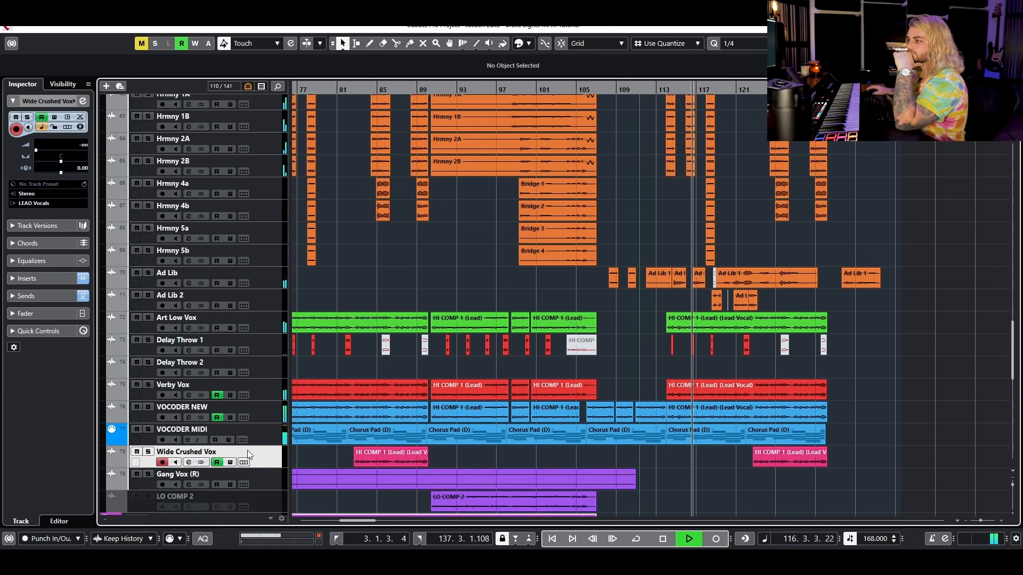
View the Auto-Tune Vocodist insert on VOCODER NEW during playback, close its plug-in and channel settings windows, and stop playback
{"action": "left_click", "coordinate": [218, 417]}
{"action": "left_click", "coordinate": [188, 417]}
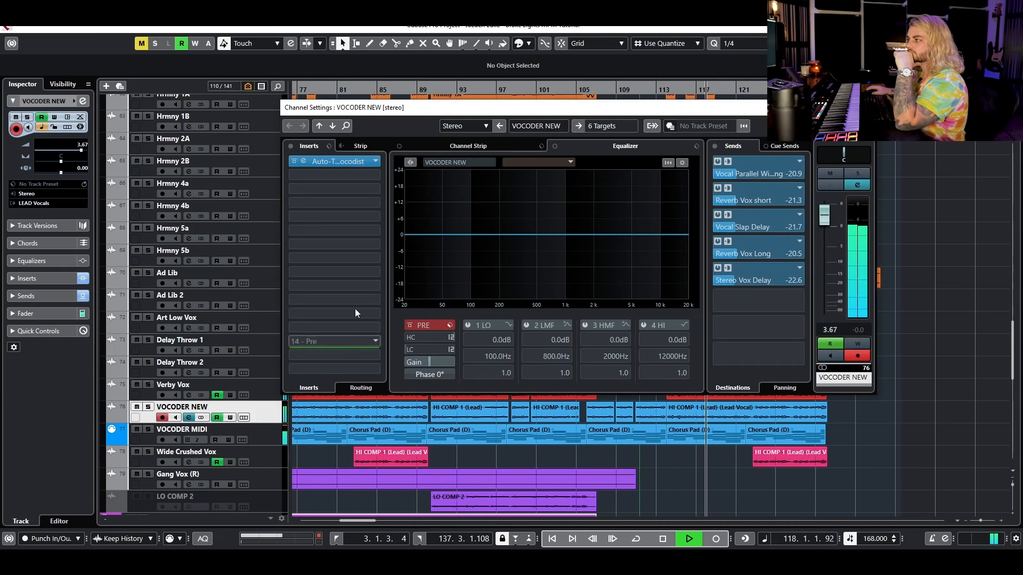
{"action": "left_click", "coordinate": [342, 165]}
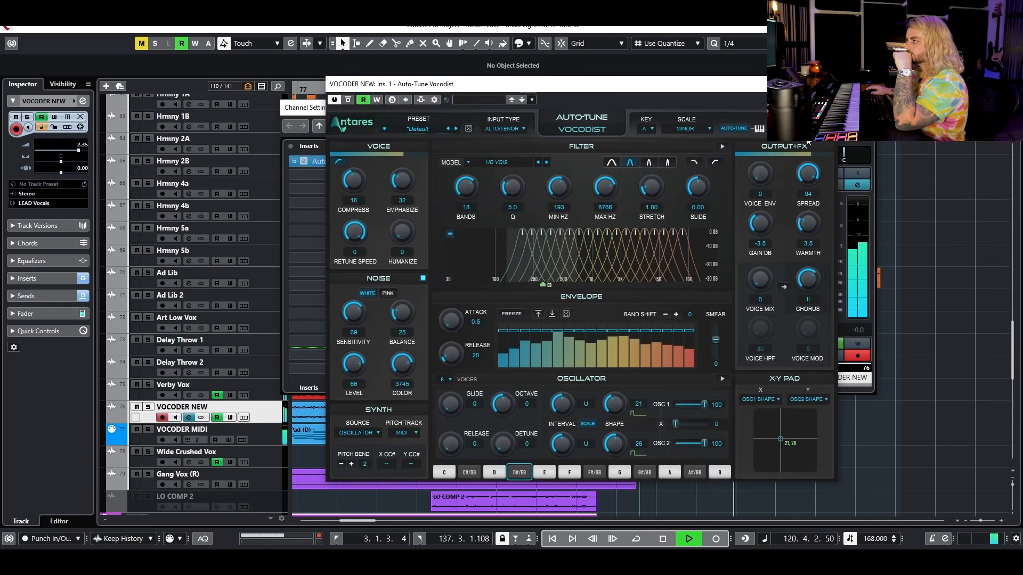
{"action": "left_click", "coordinate": [825, 84]}
{"action": "left_click", "coordinate": [865, 107]}
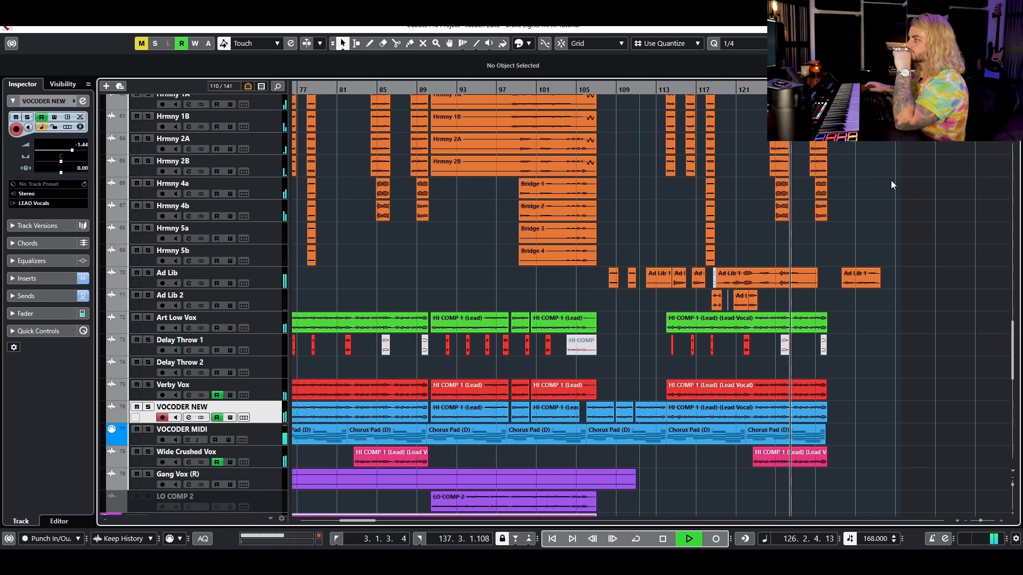
{"action": "key", "text": "space"}
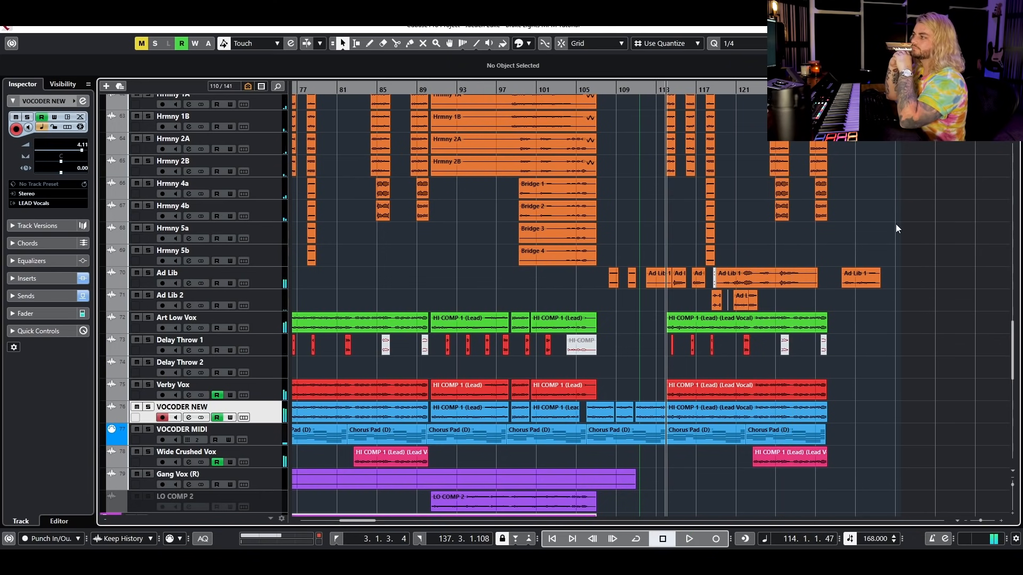